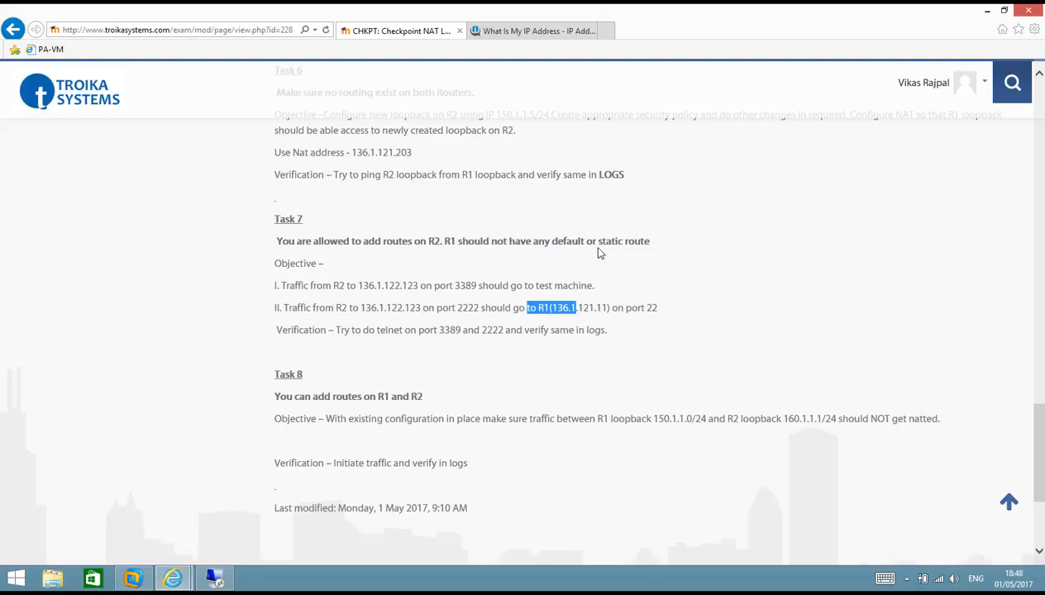
Bring the remote SmartDashboard session forward after reviewing Task 8's no-NAT objective
click(225, 579)
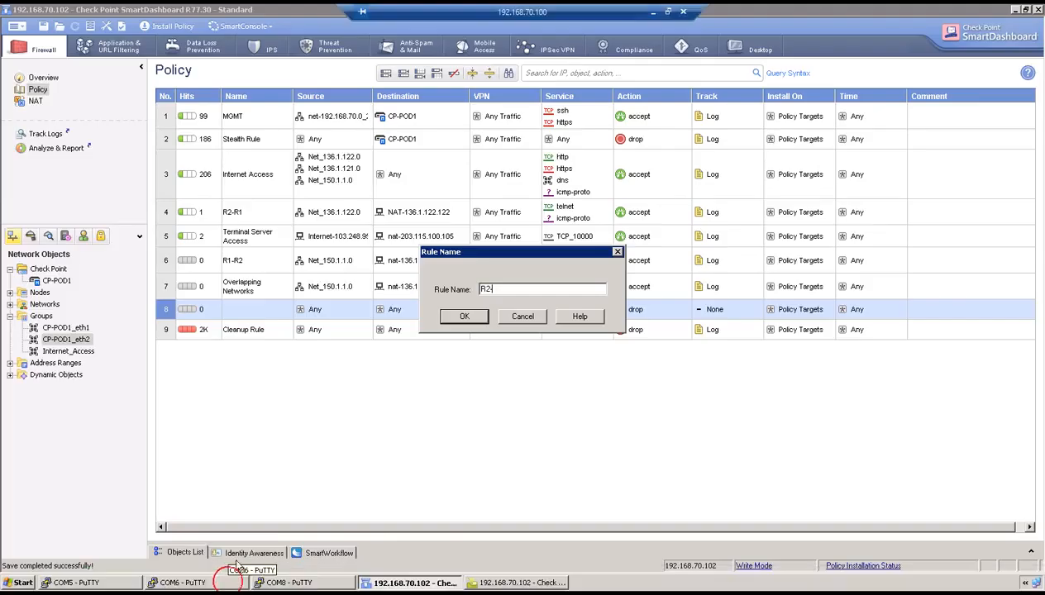
Display R1's routing table with netstat -rn, correcting the initial typo
click(83, 583)
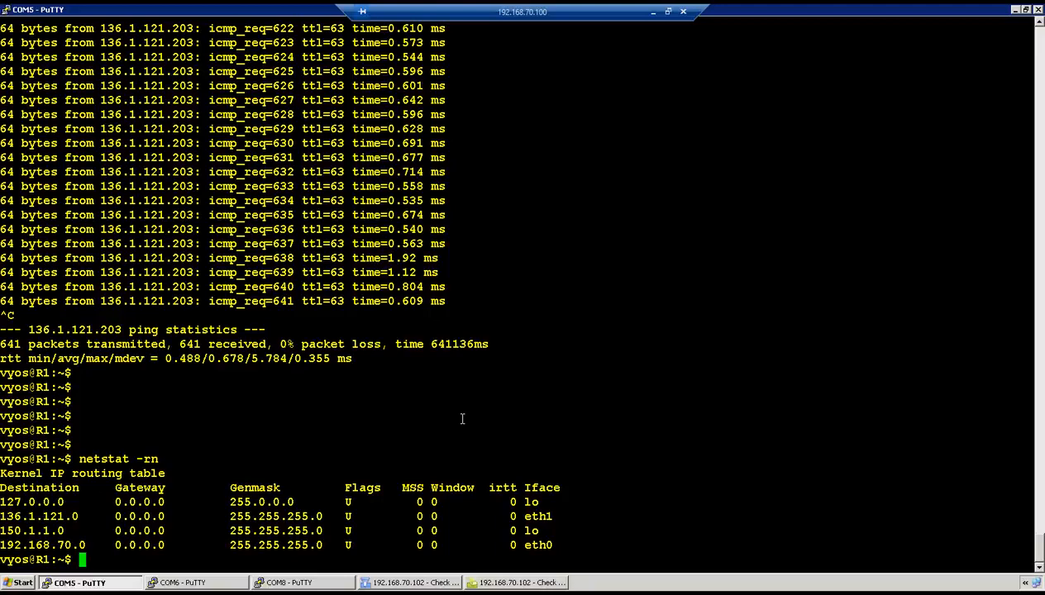
text(netsat -rn)
key(Return)
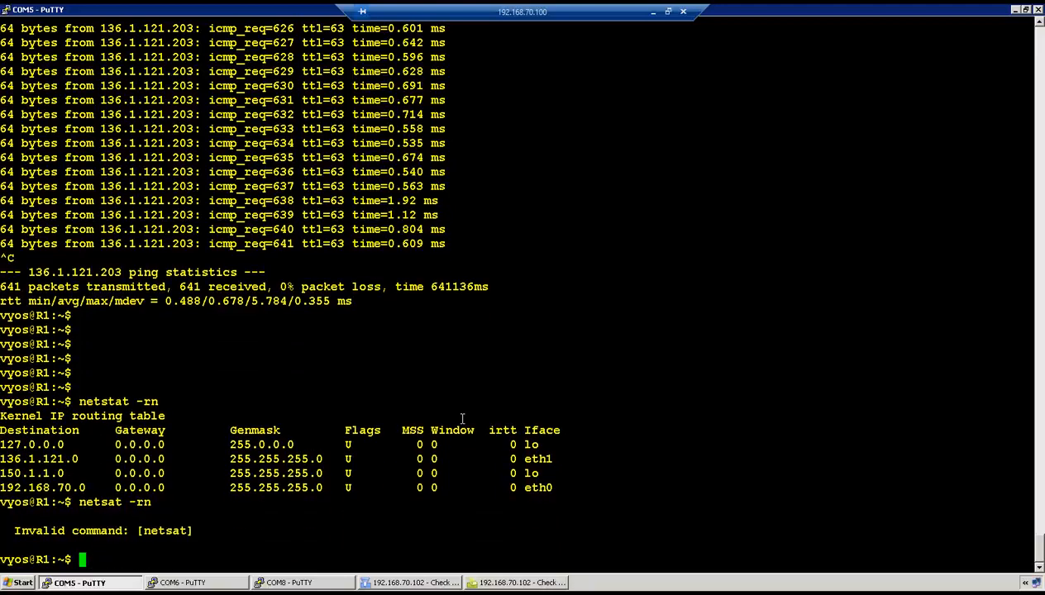
key(Up)
key(Left)
key(Left)
key(Left)
key(Left)
key(BackSpace)
key(BackSpace)
text(tat)
key(Return)
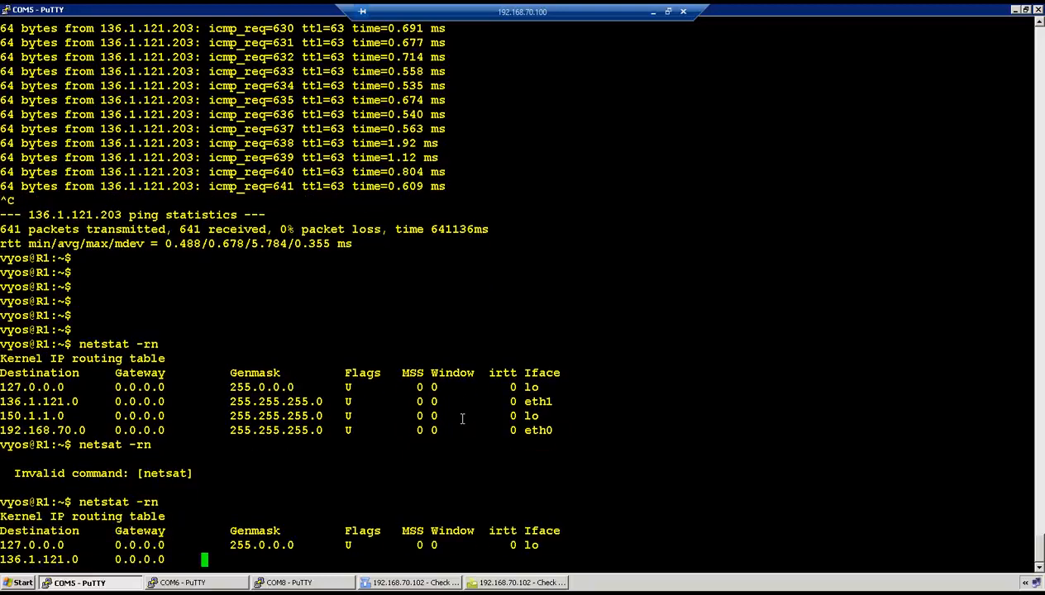
Exit config mode on R2 and check its routing table for the default route via 136.1.122.102
click(183, 583)
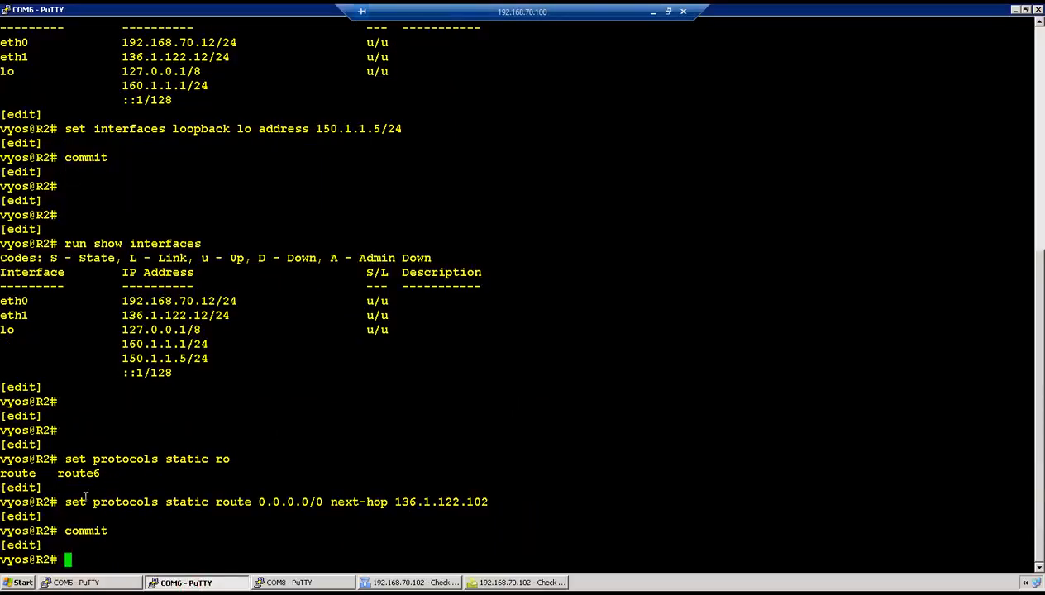
drag(66, 501, 263, 502)
click(500, 377)
text(exit)
key(Return)
key(Return)
key(Return)
text(netstat -rn)
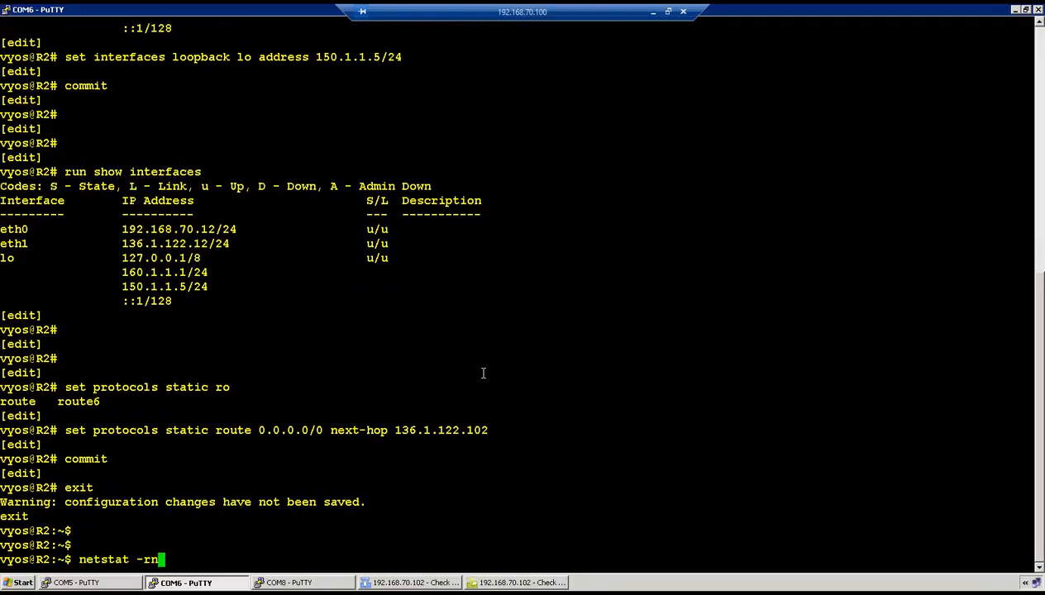
key(Return)
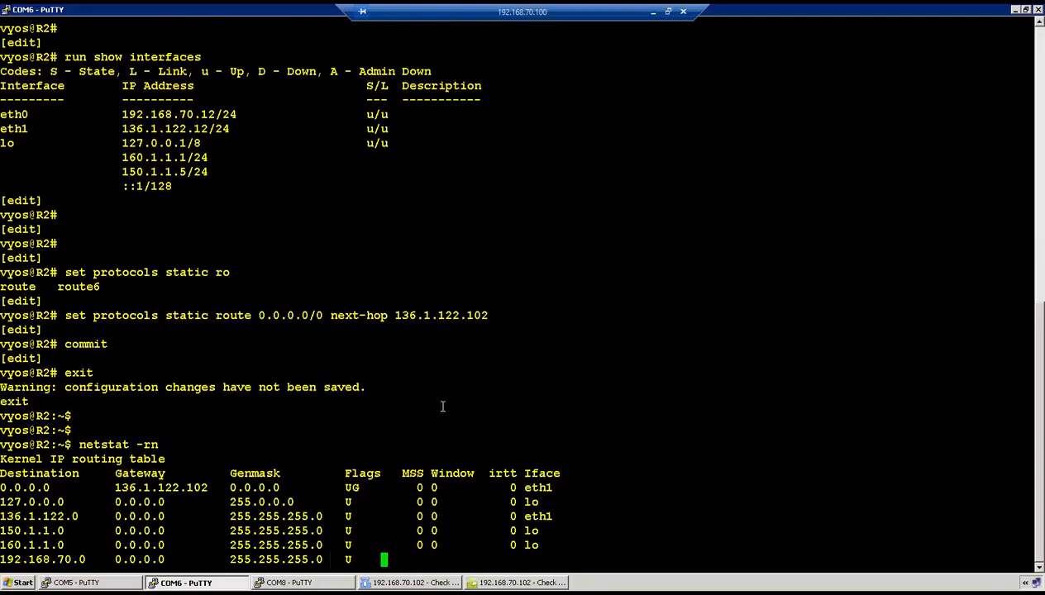
drag(57, 473, 179, 473)
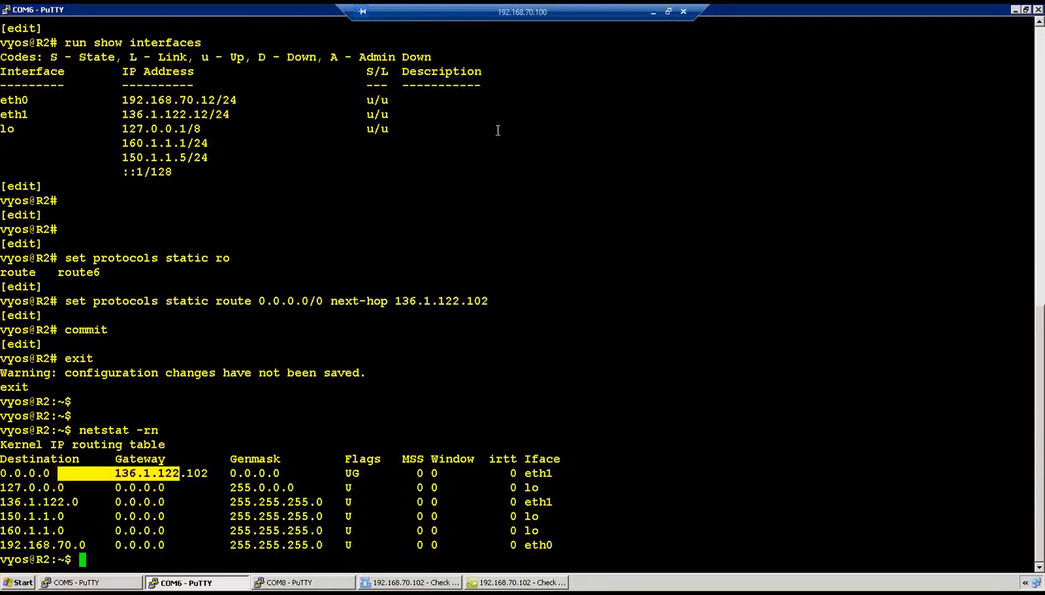
click(653, 12)
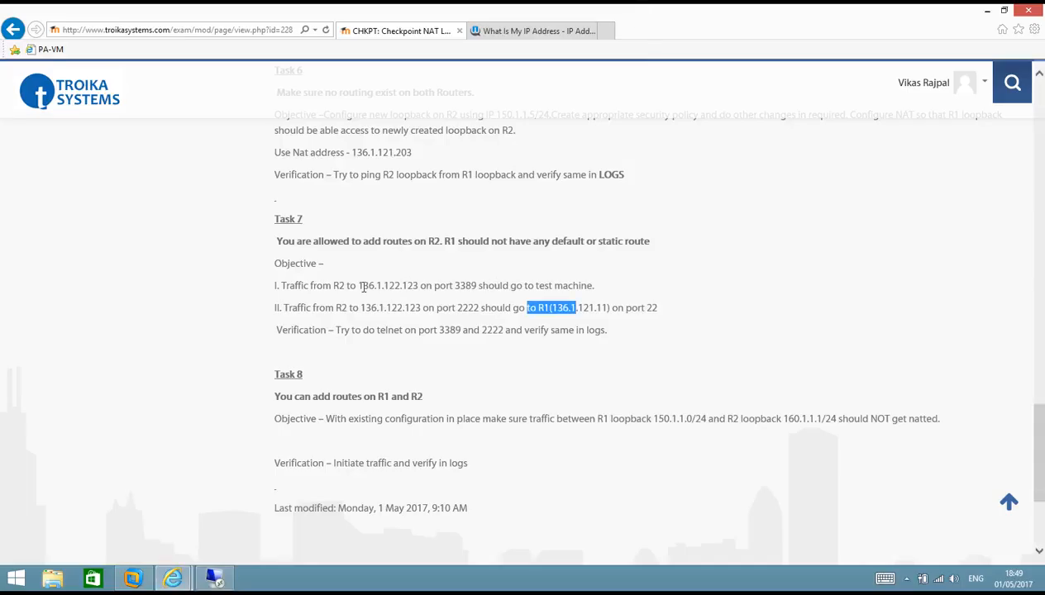
Highlight Task 7's R2-to-136.1.122.123 requirement and its port 2222 line
drag(333, 286, 467, 291)
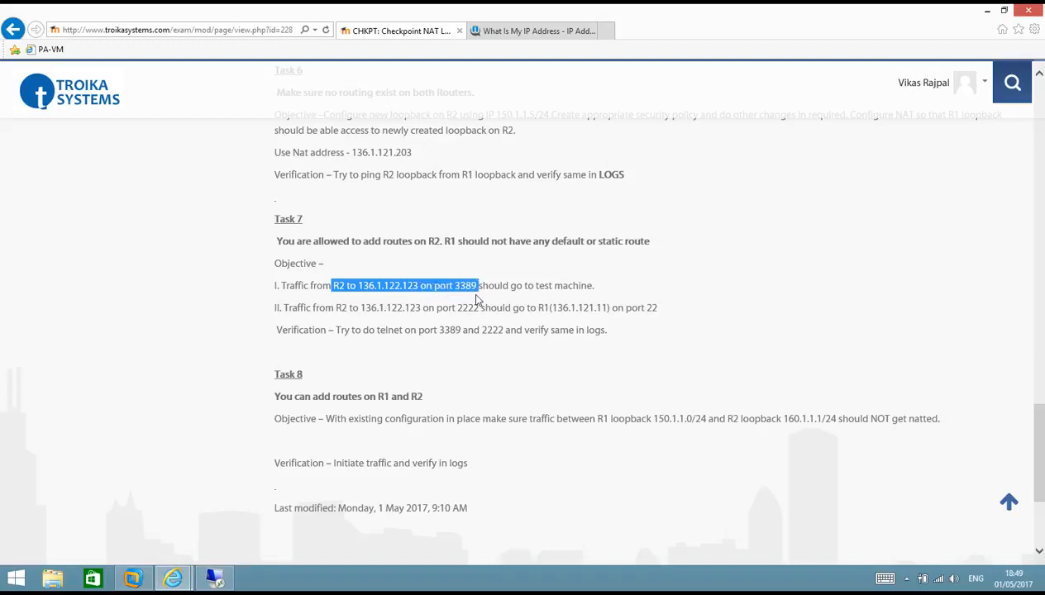
key(alt+Tab)
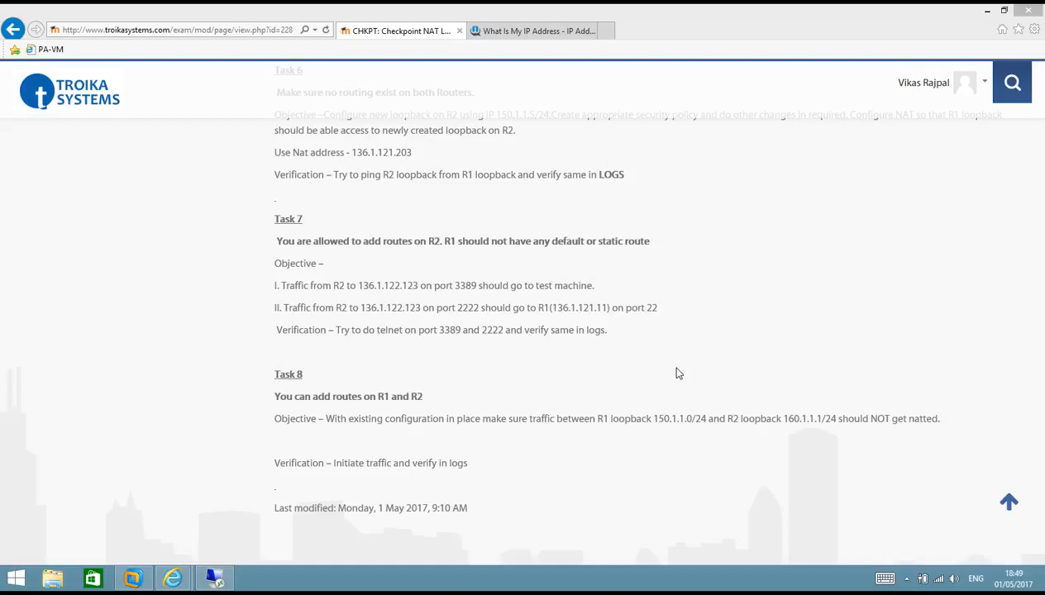
drag(386, 307, 483, 312)
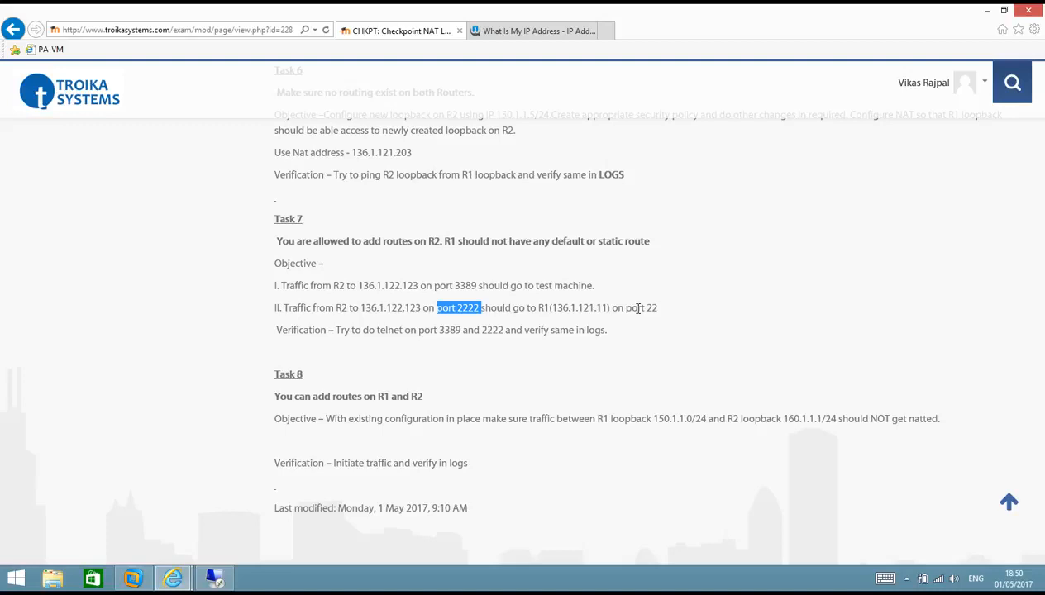
Name rule 8 'R2-multiple servers' and put Net_136.1.122.0 in its Source
click(214, 578)
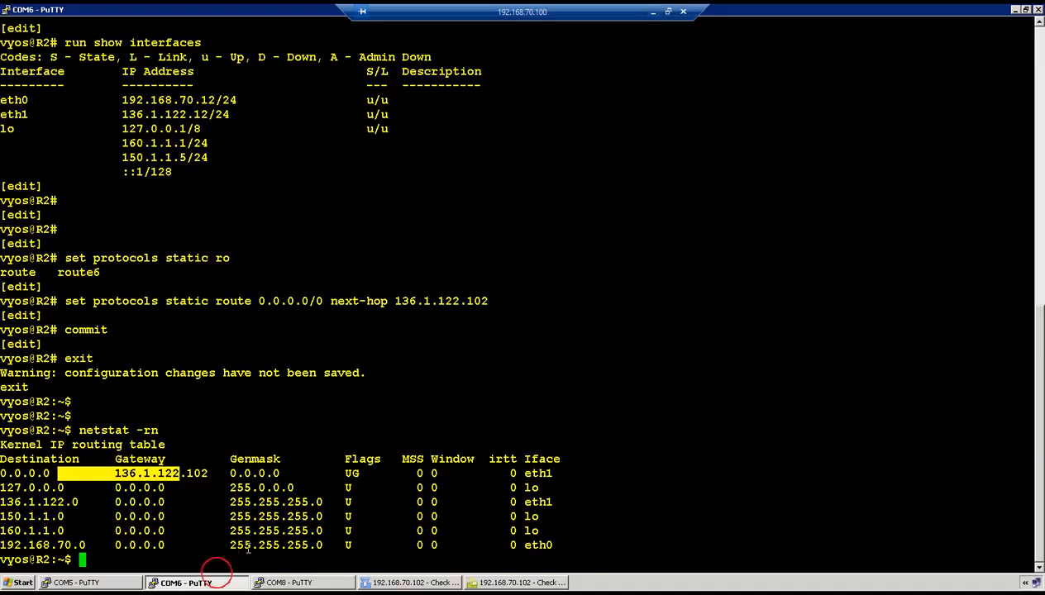
click(382, 583)
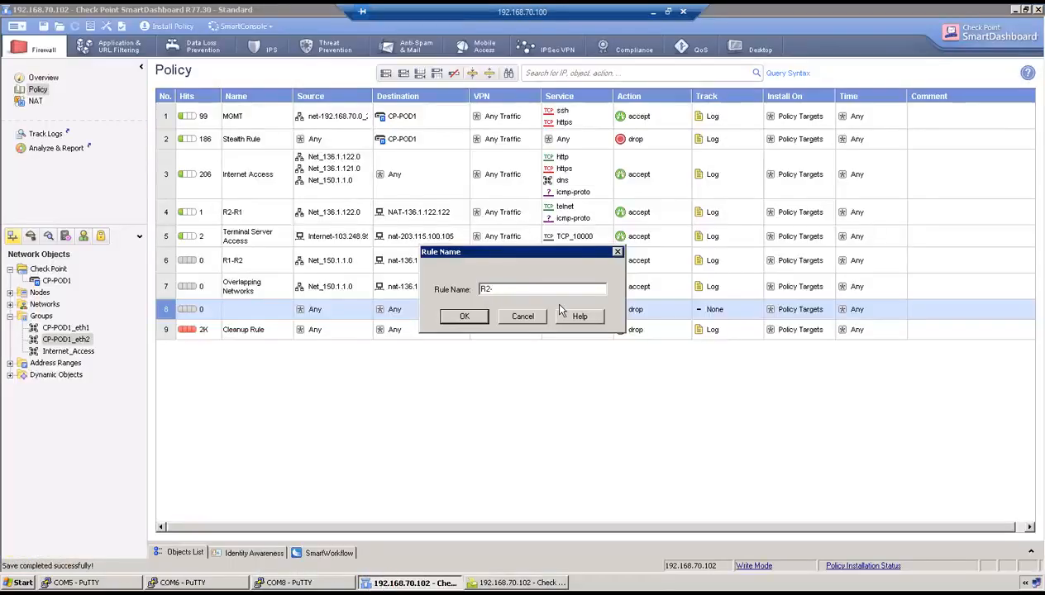
click(529, 321)
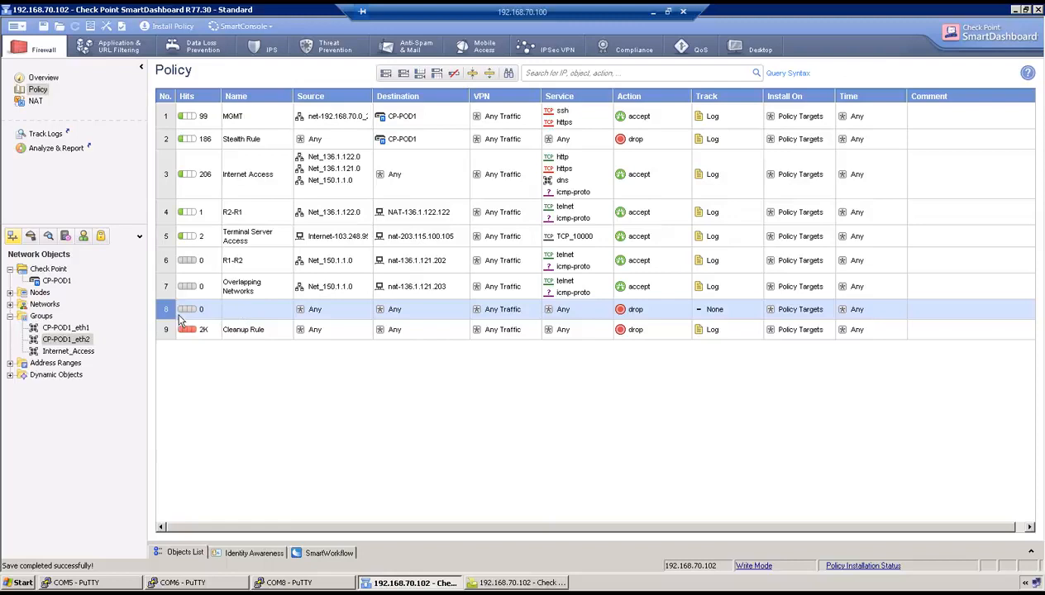
double_click(245, 307)
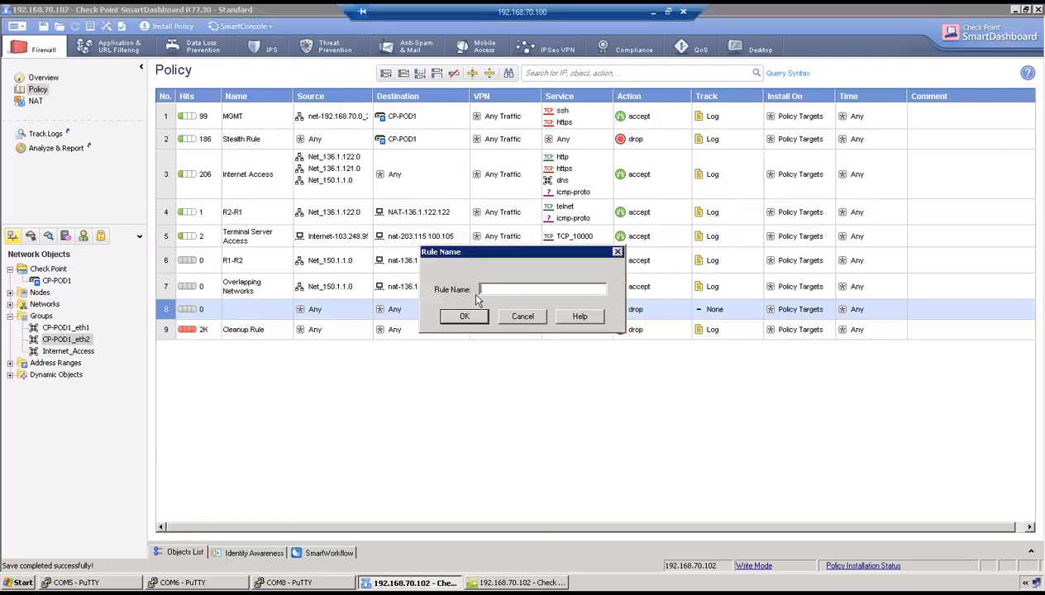
text(R2-multiple servers)
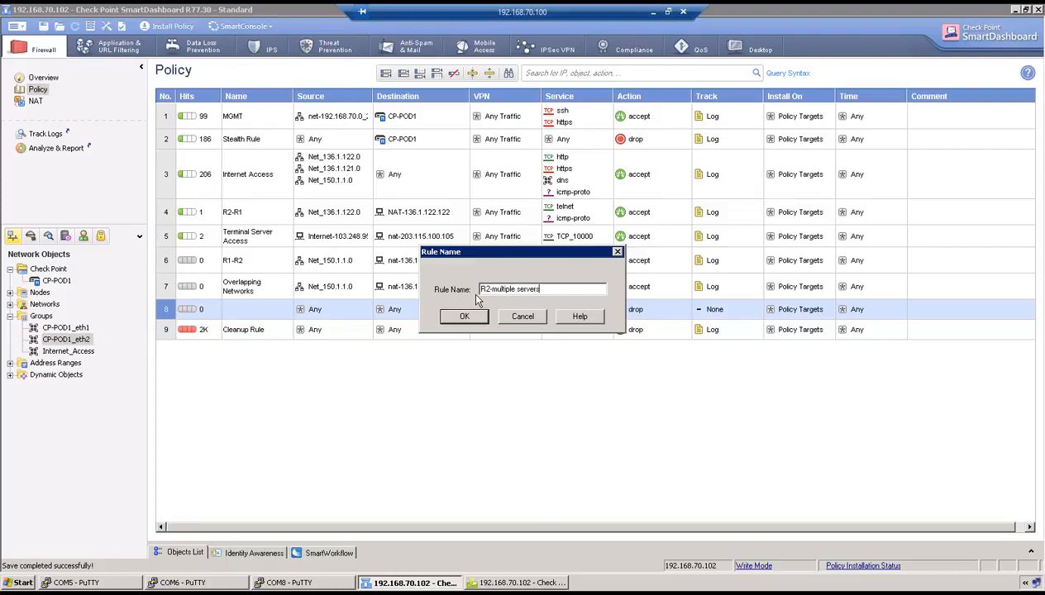
click(464, 316)
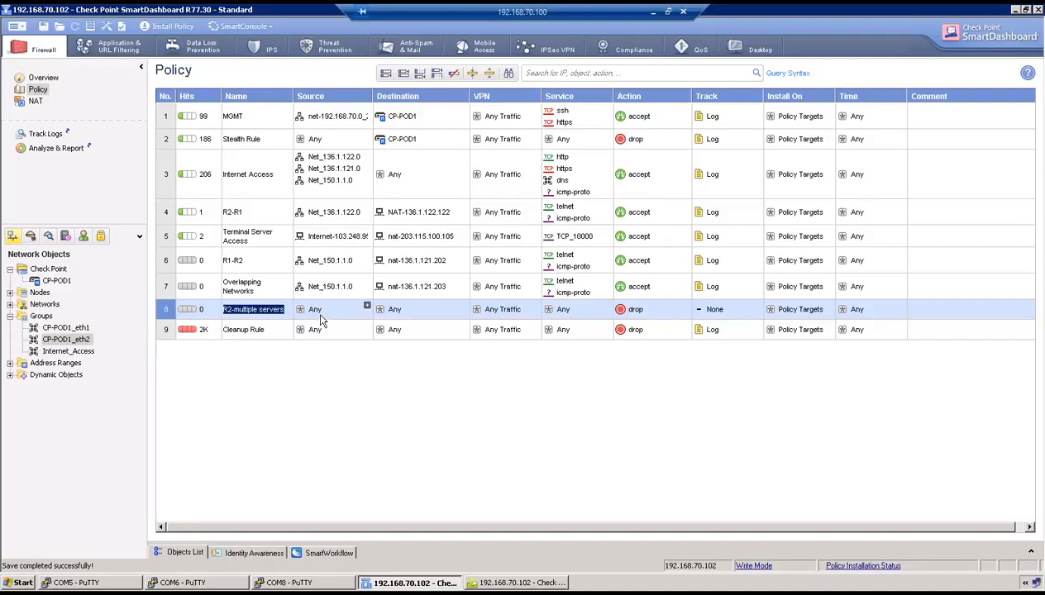
drag(334, 156, 332, 310)
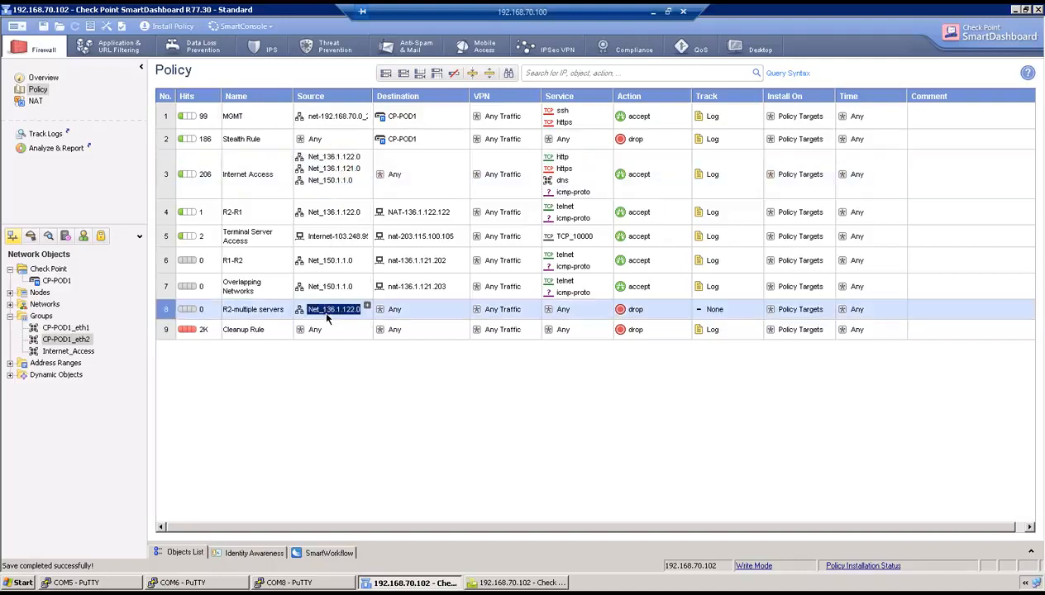
Create host nat-136.1.122.123 at 136.1.122.123 and set it as rule 8's destination
click(393, 311)
right_click(396, 314)
click(404, 322)
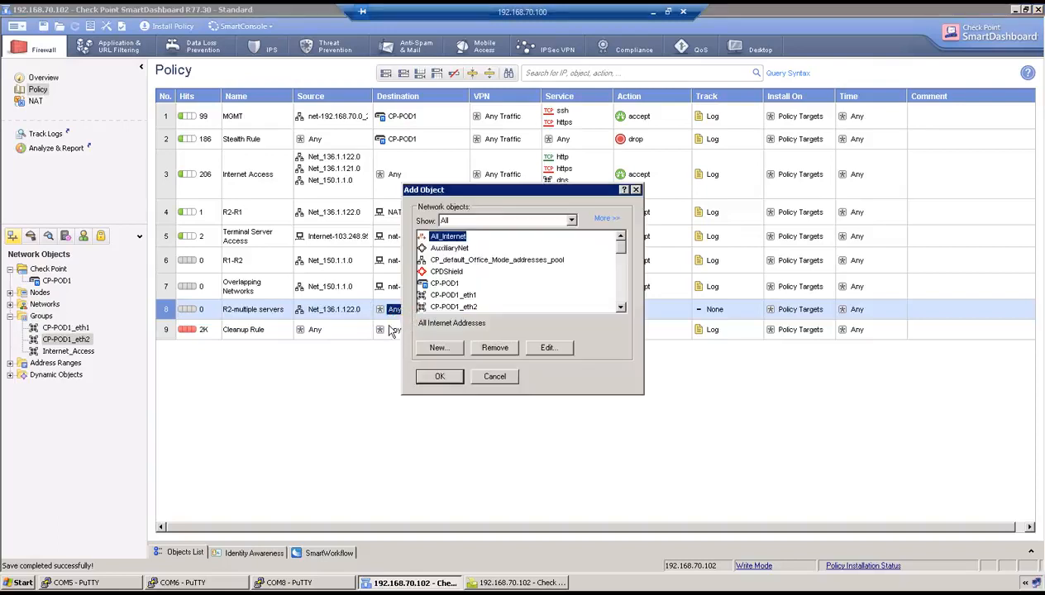
click(438, 348)
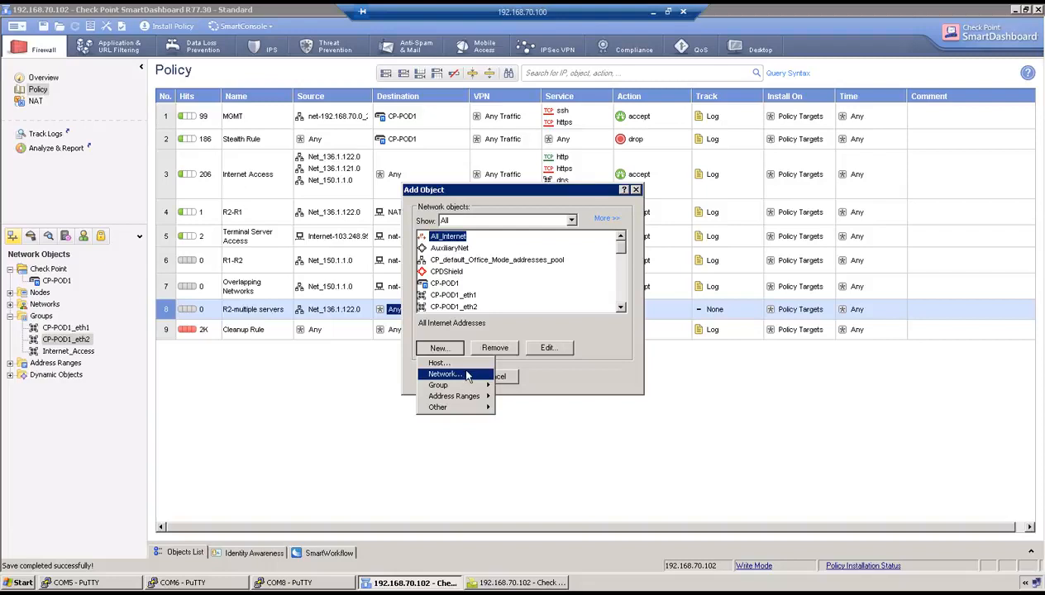
click(461, 363)
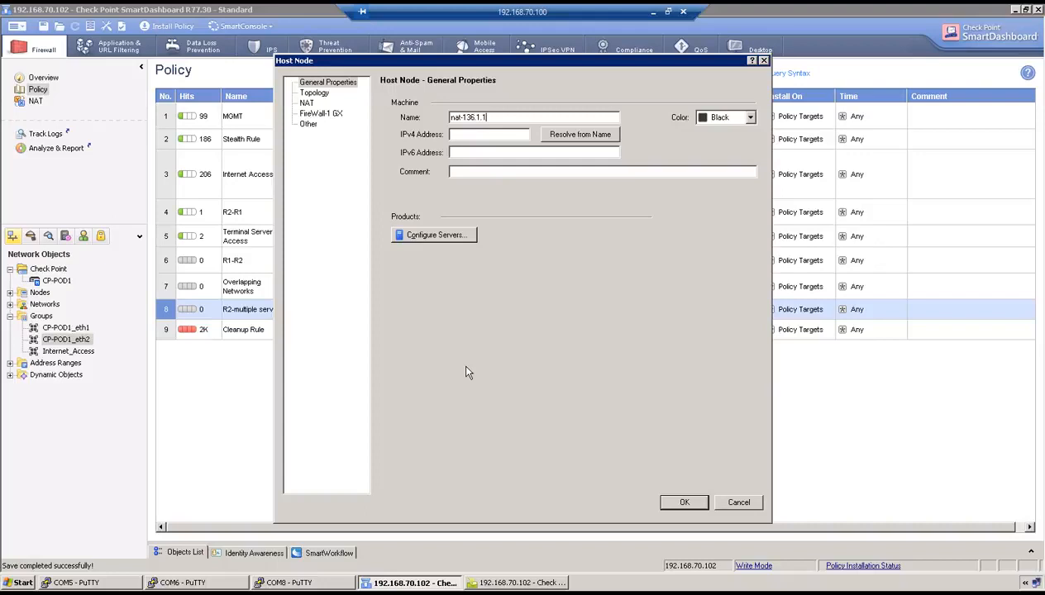
click(653, 11)
click(214, 578)
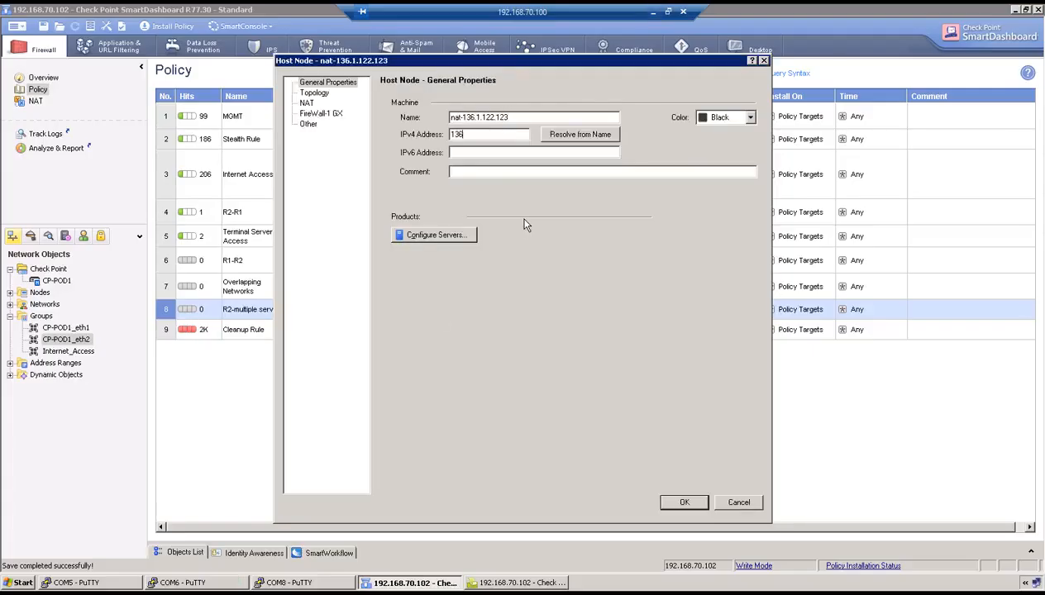
text(122.123)
click(685, 503)
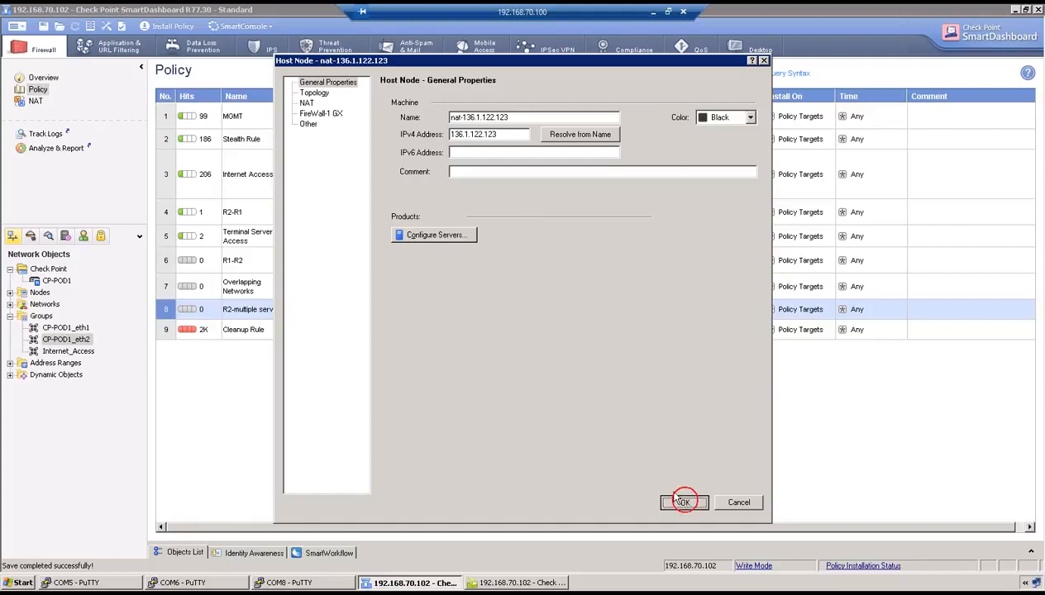
click(451, 378)
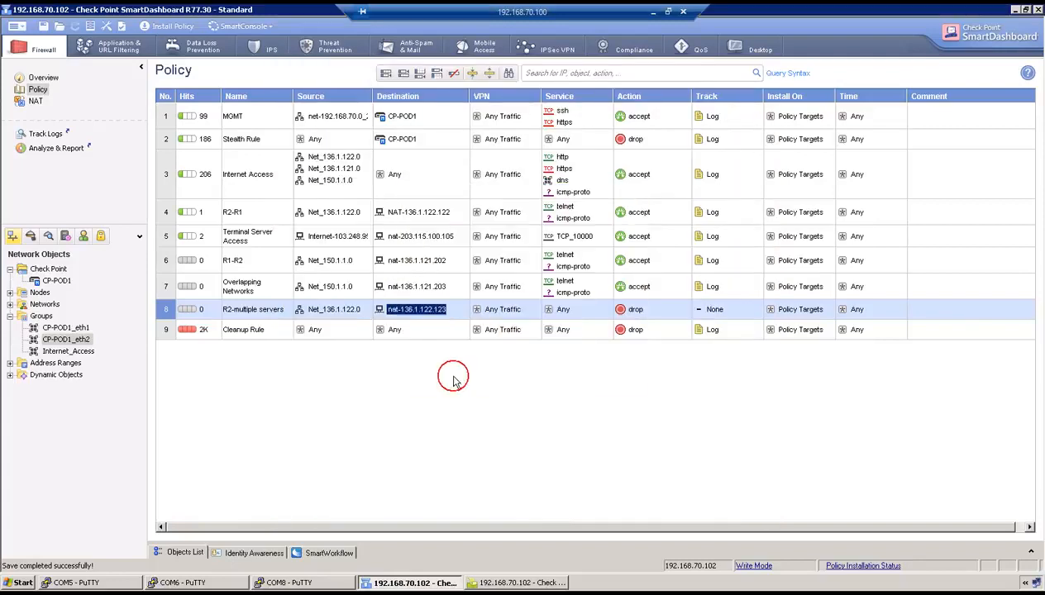
Add Remote_Desktop_Protocol to rule 8's services
right_click(559, 312)
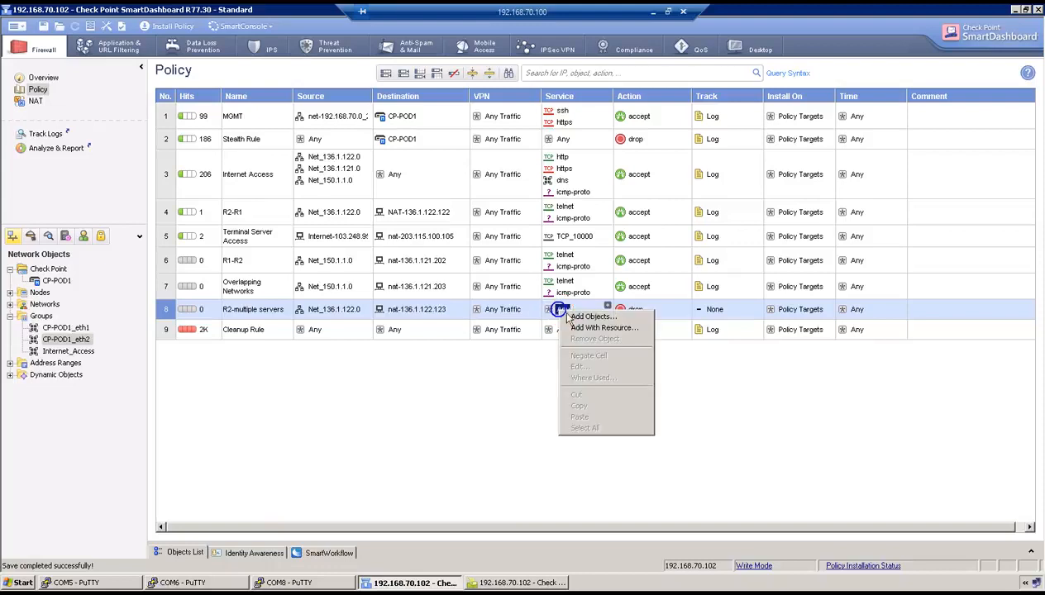
click(599, 315)
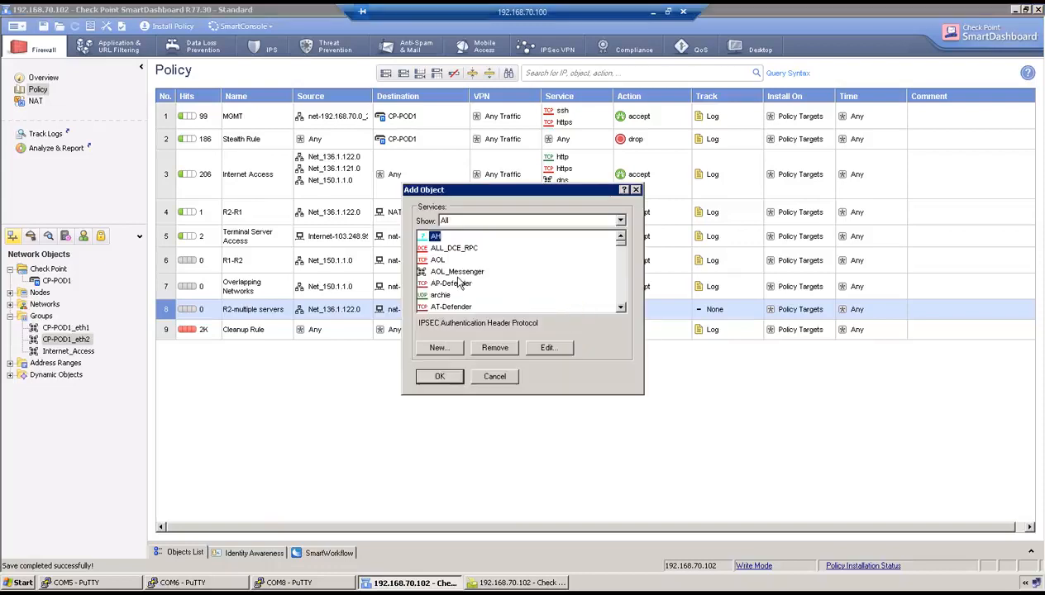
click(653, 12)
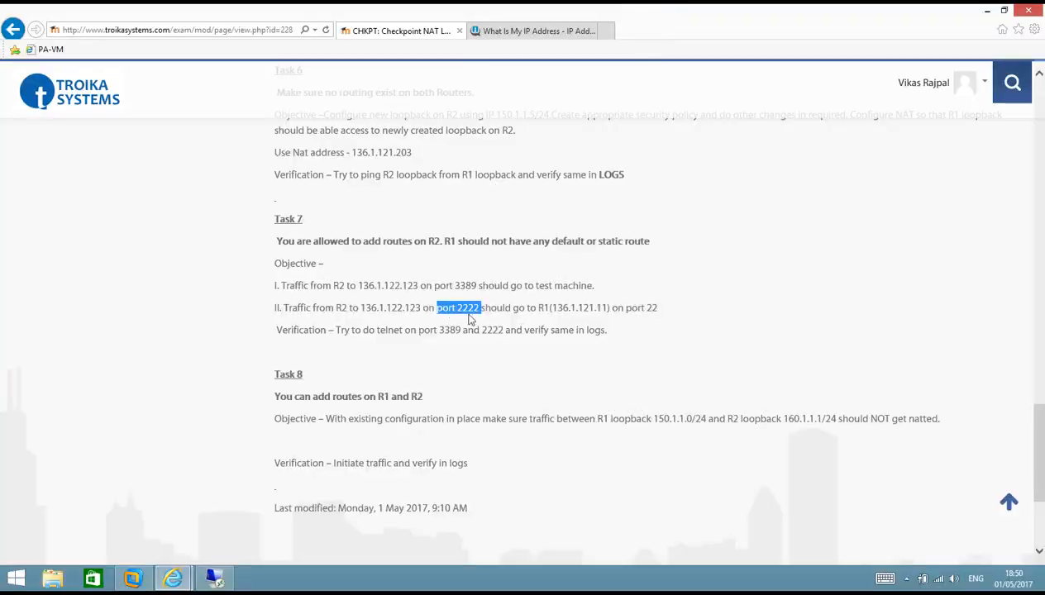
click(219, 577)
click(458, 297)
text(rem)
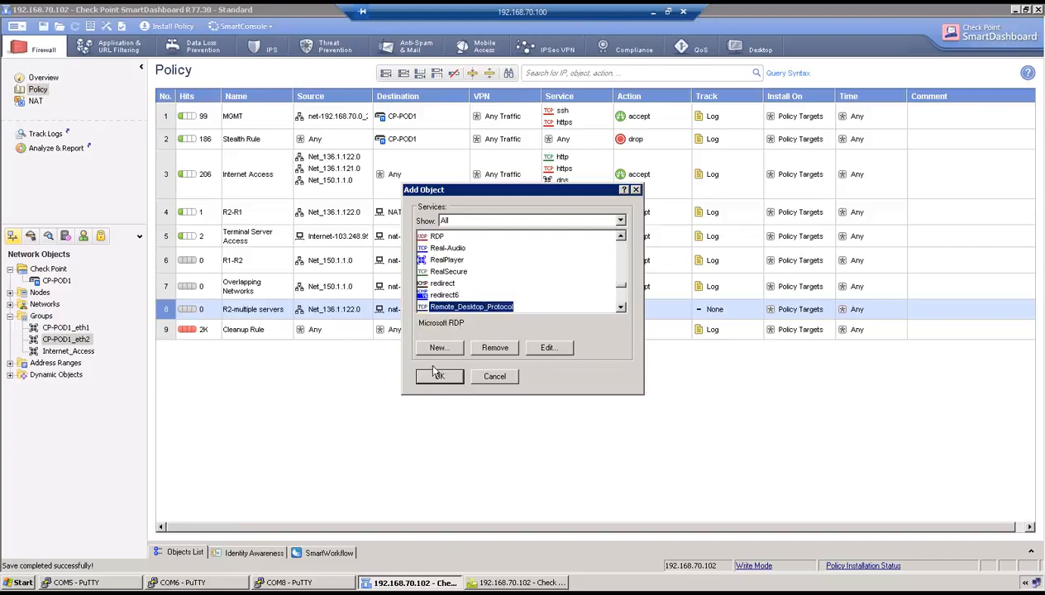
click(439, 377)
Create TCP service TCP_2222 on port 2222 and add it to rule 8
right_click(570, 311)
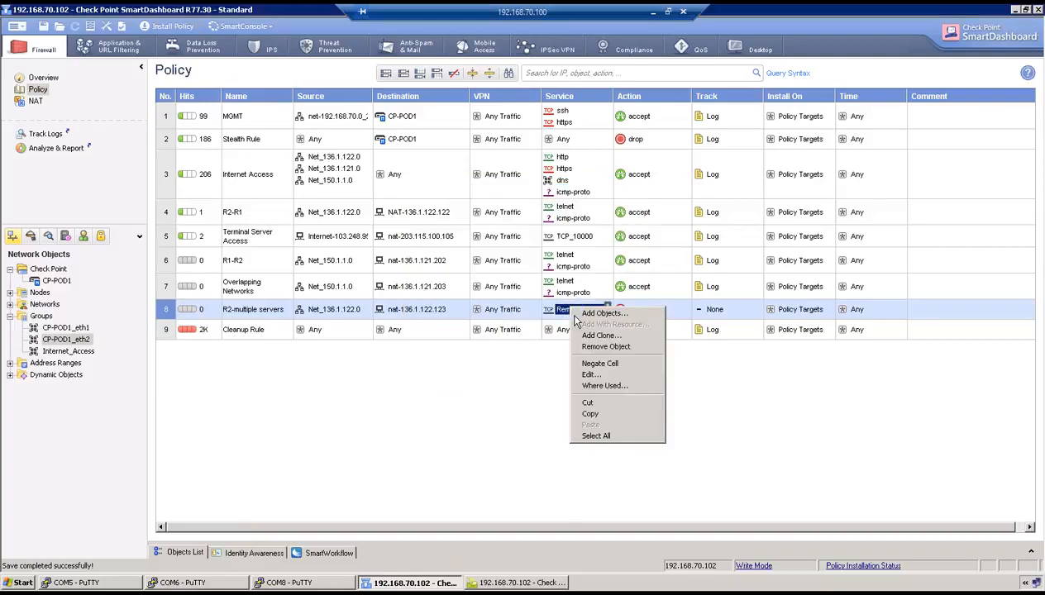
click(589, 313)
click(454, 349)
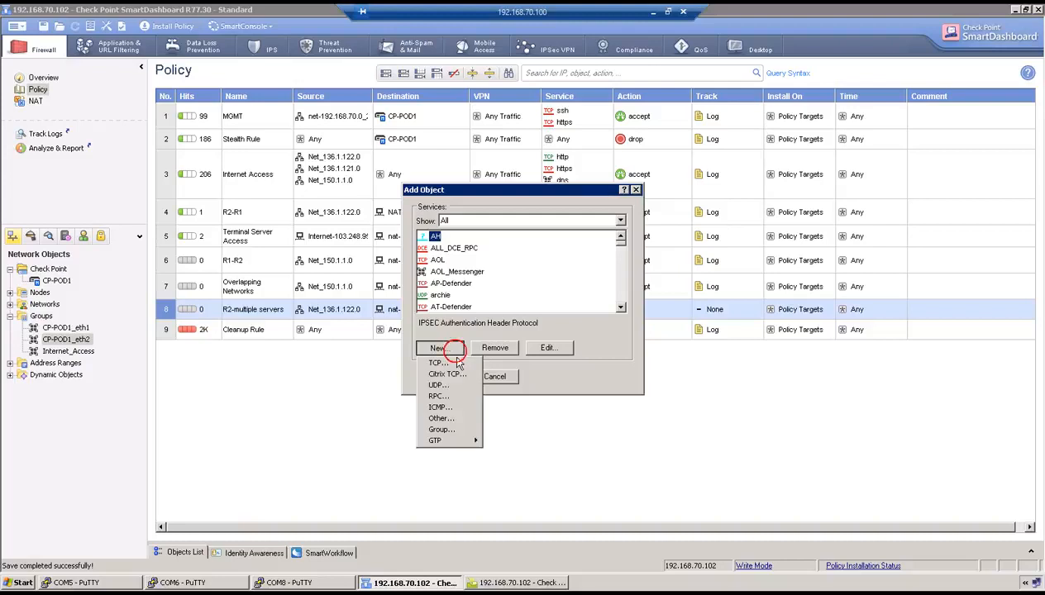
click(453, 363)
text(T)
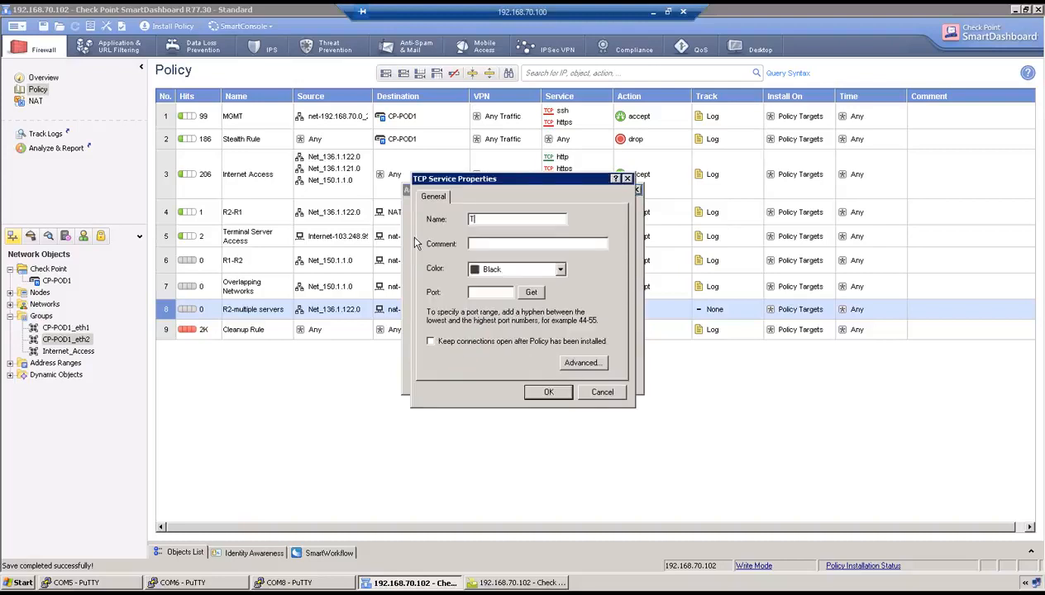
text(CP_2222)
key(Tab)
key(Tab)
key(Tab)
text(2222)
click(560, 397)
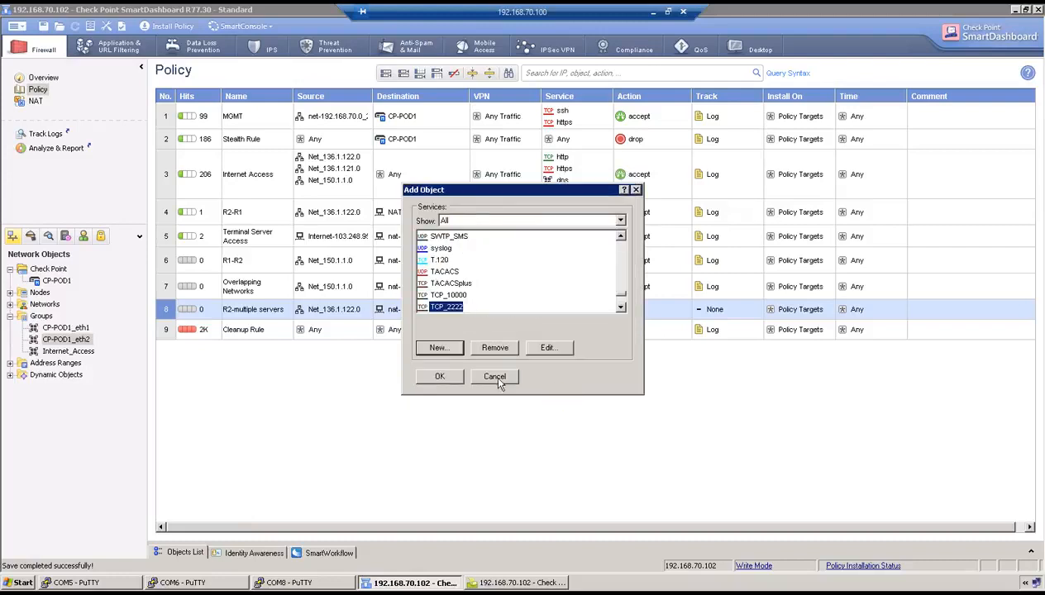
click(448, 374)
Set rule 8's action to accept and its track to Log
right_click(641, 320)
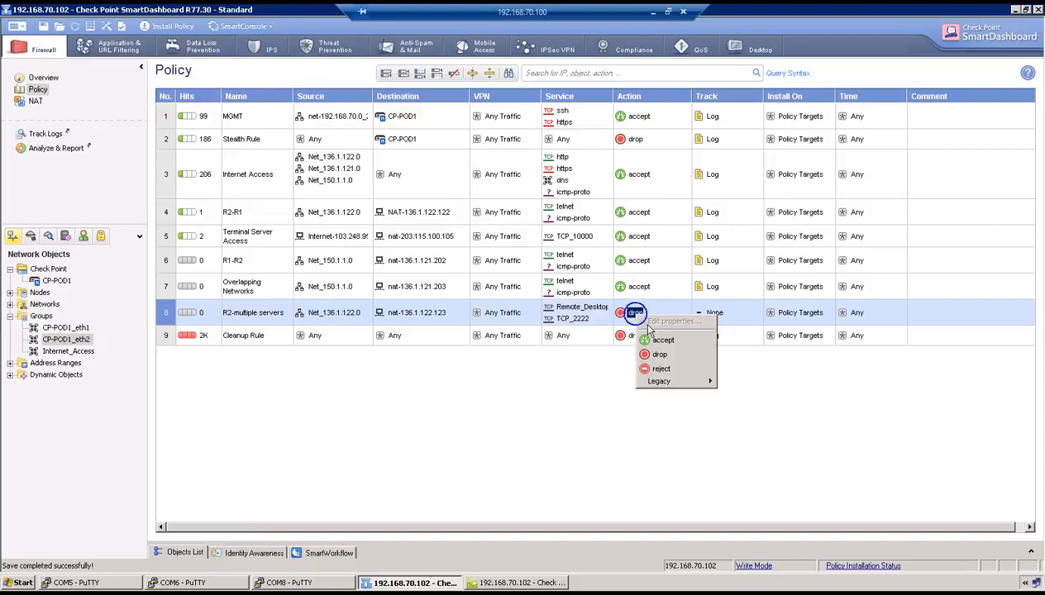
click(649, 333)
right_click(704, 308)
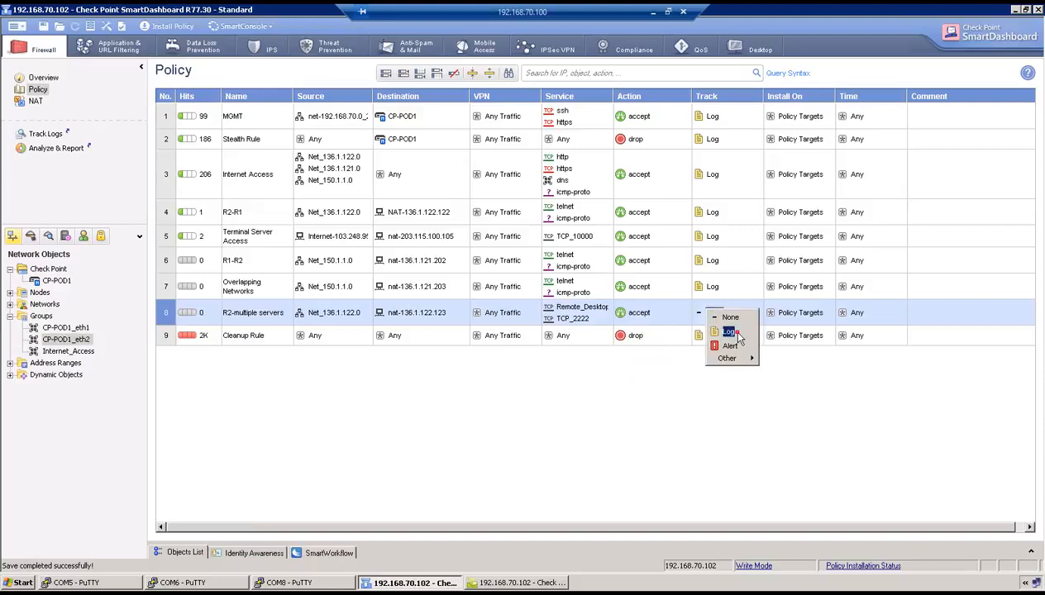
click(732, 332)
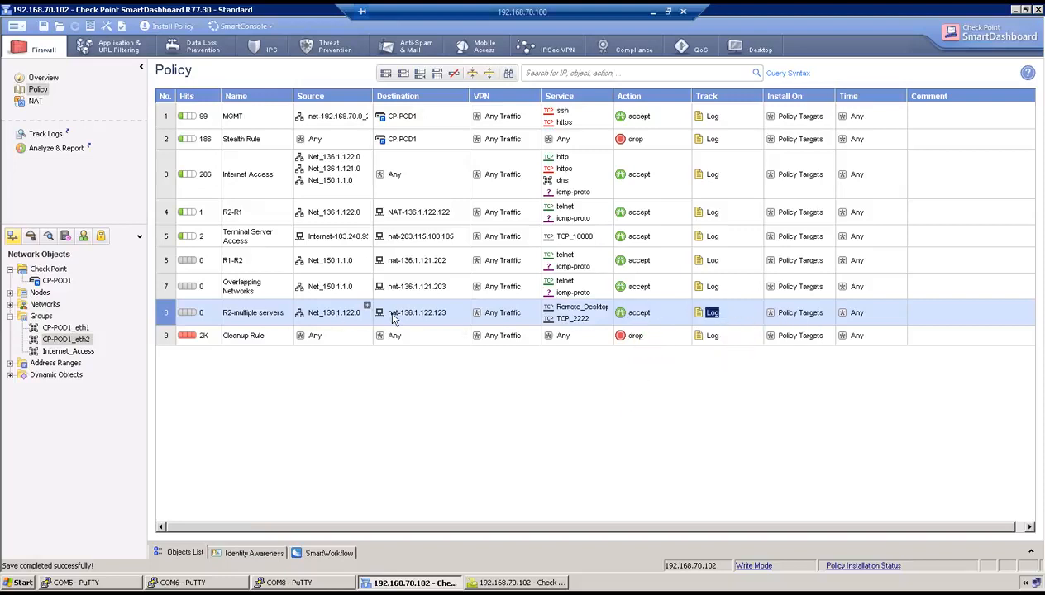
click(35, 101)
Insert two new NAT rules at the top with source Net_136.1.122.0
click(165, 128)
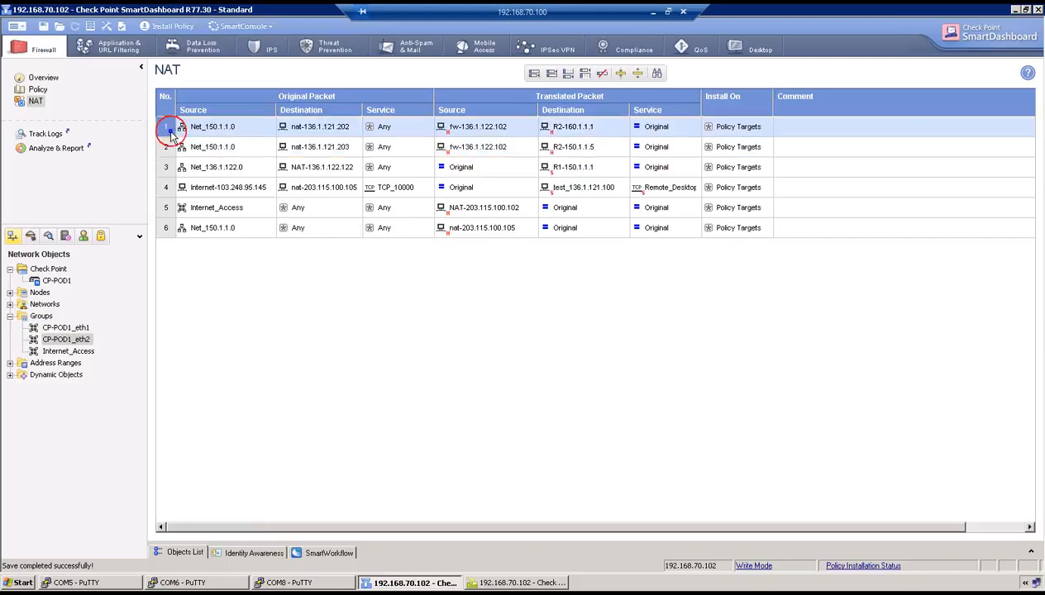
right_click(170, 130)
mouse_move(199, 138)
click(318, 138)
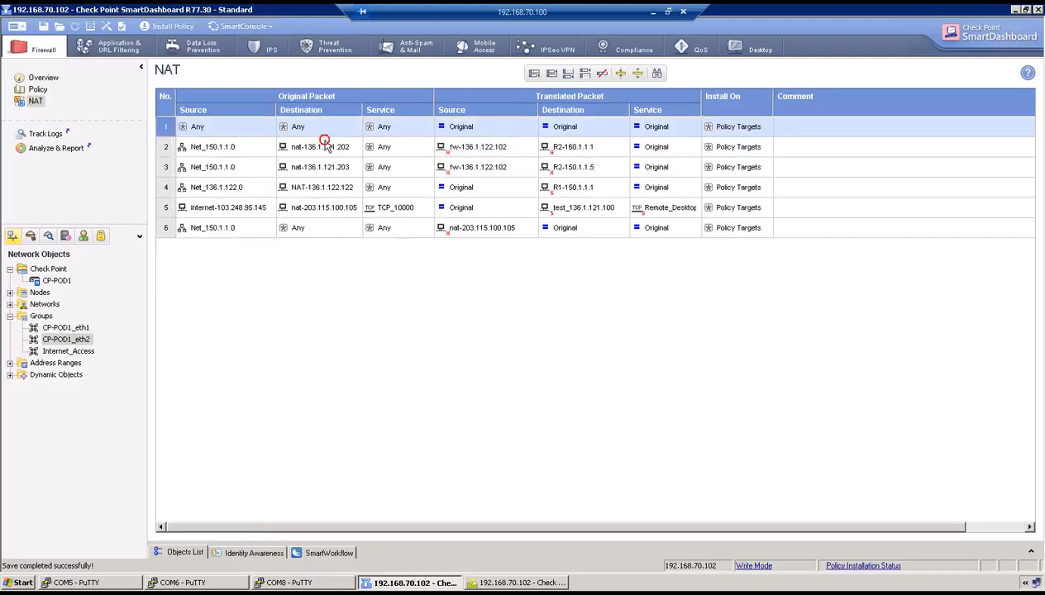
right_click(164, 125)
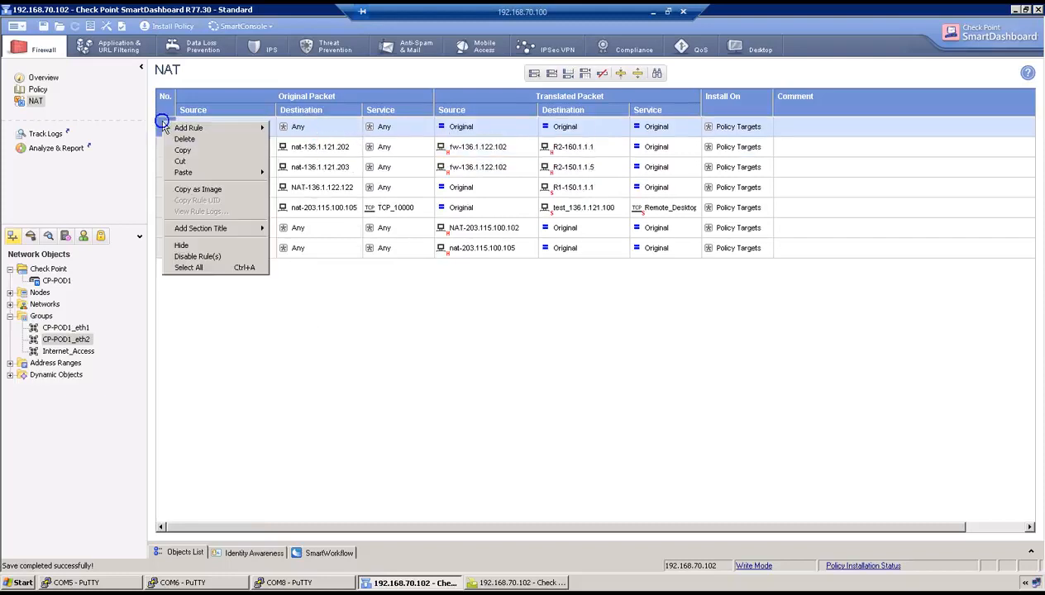
mouse_move(236, 128)
click(289, 128)
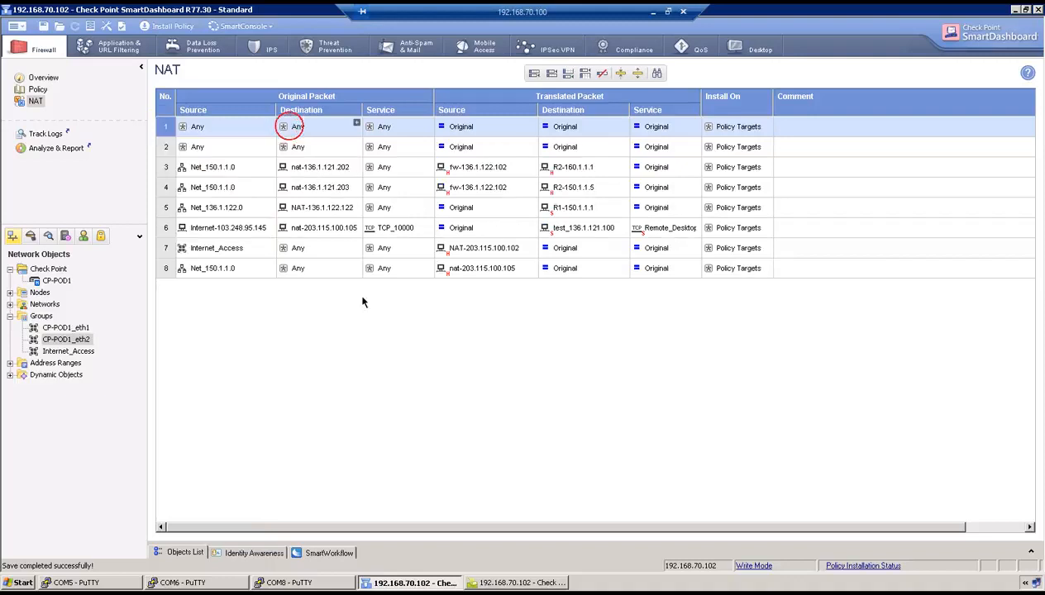
drag(213, 208, 211, 135)
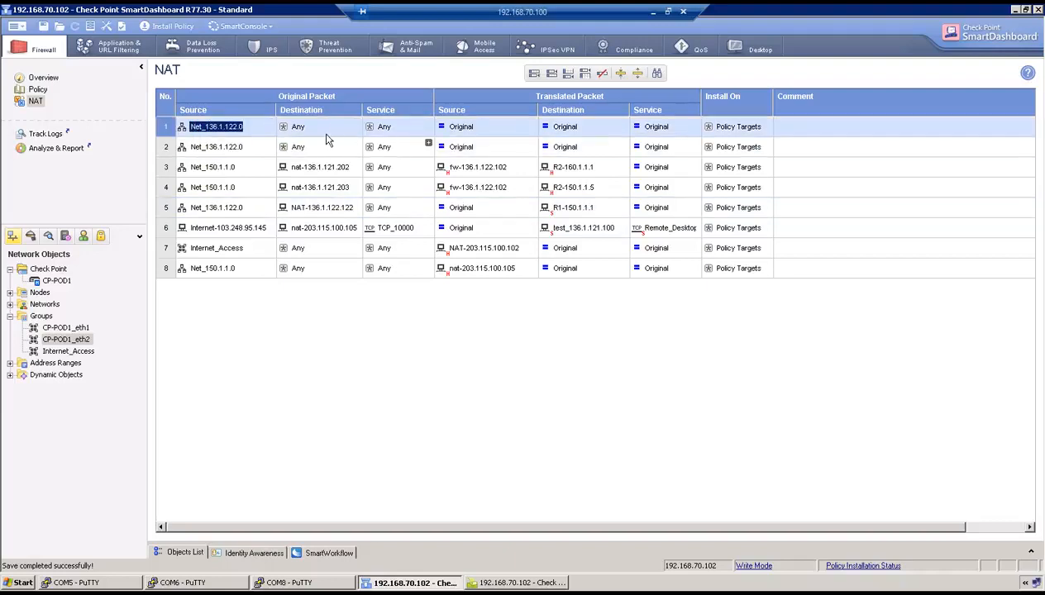
Set both NAT rules' destination to nat-136.1.122.123
click(356, 124)
scroll(461, 277, down, 5)
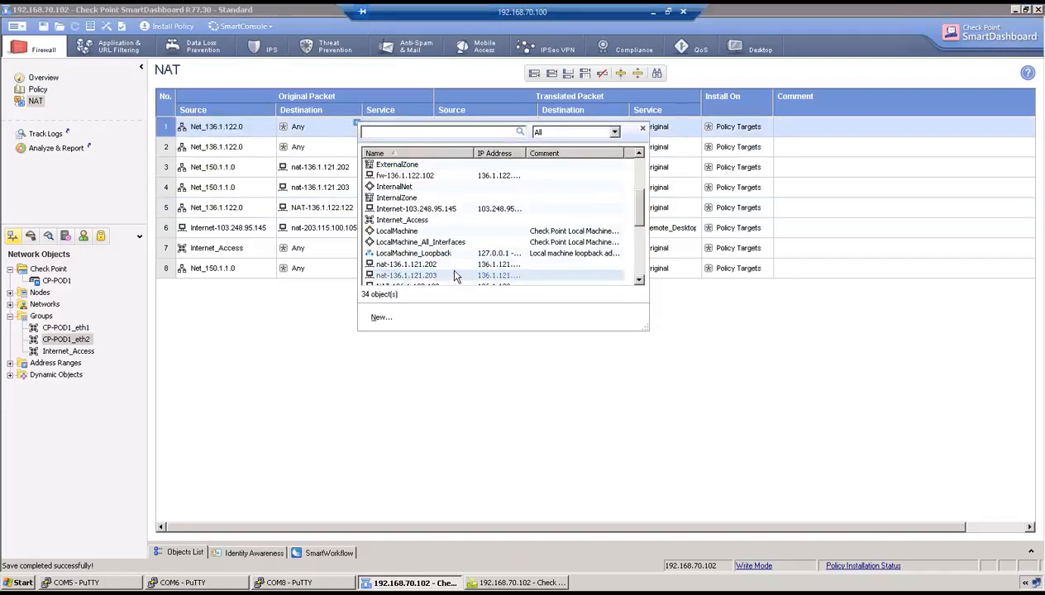
double_click(454, 266)
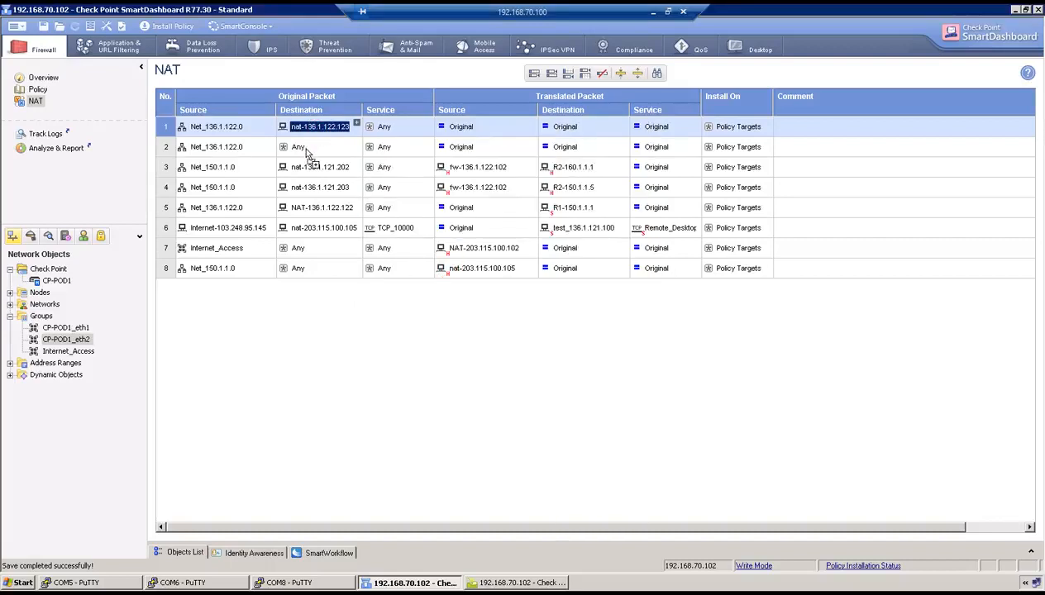
drag(306, 153, 314, 147)
Set NAT rule 1's service to Remote_Desktop_Protocol
click(386, 129)
right_click(400, 129)
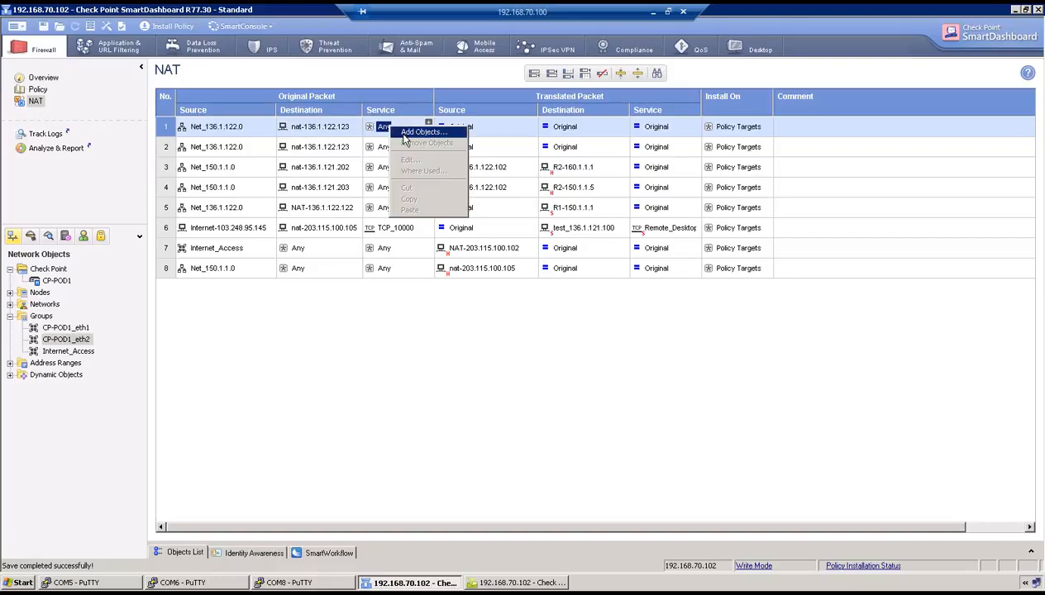
click(404, 134)
click(439, 263)
text(rem)
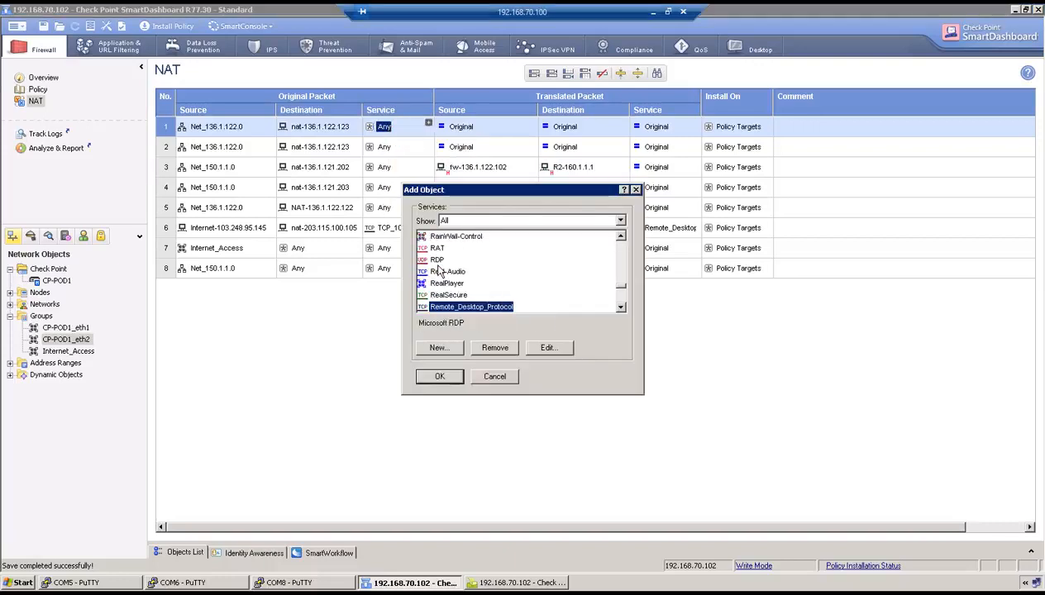
click(440, 376)
Set NAT rule 2's service to TCP_2222
click(385, 147)
right_click(384, 148)
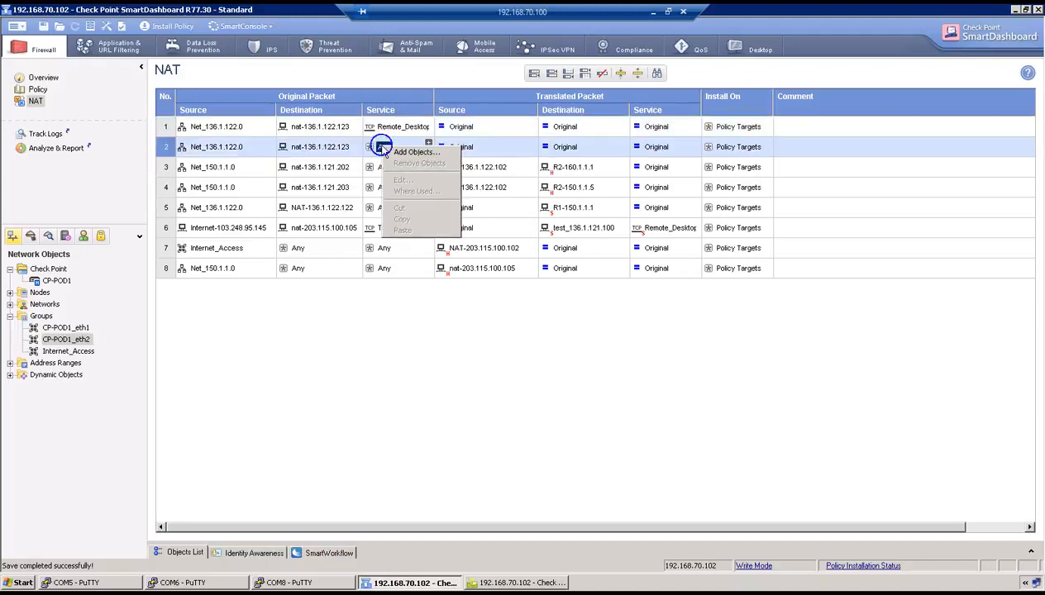
click(413, 152)
click(435, 274)
text(tcp)
key(Down)
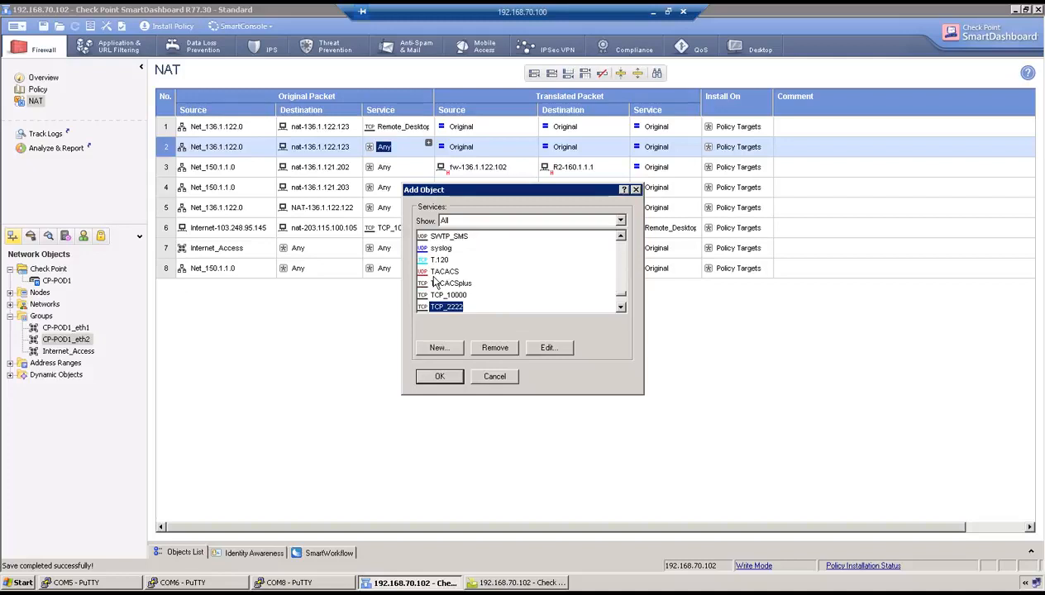
click(439, 376)
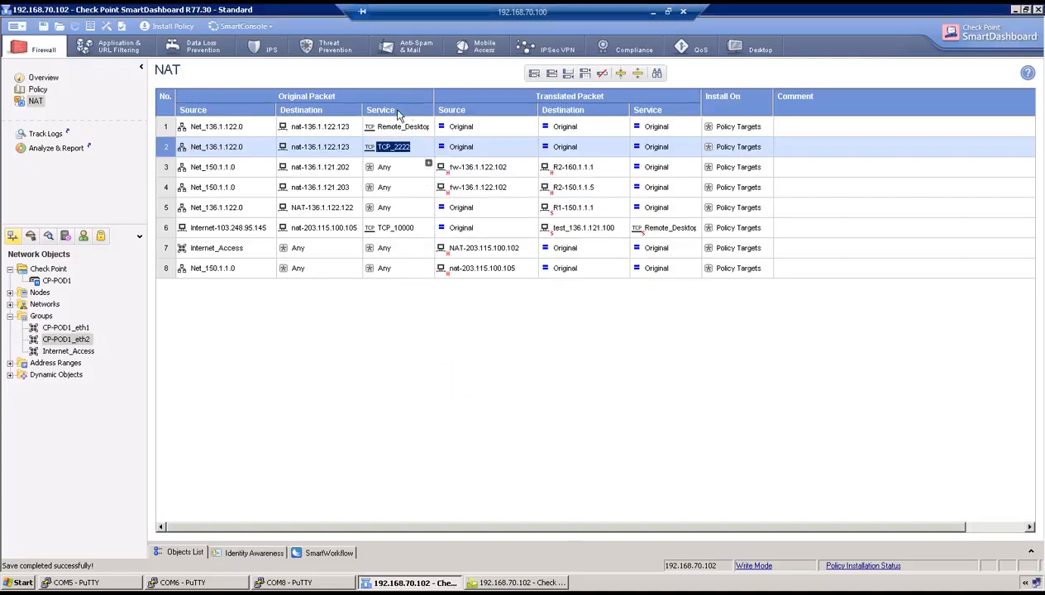
Statically translate NAT rule 1's destination to test_136.1.121.100
right_click(553, 129)
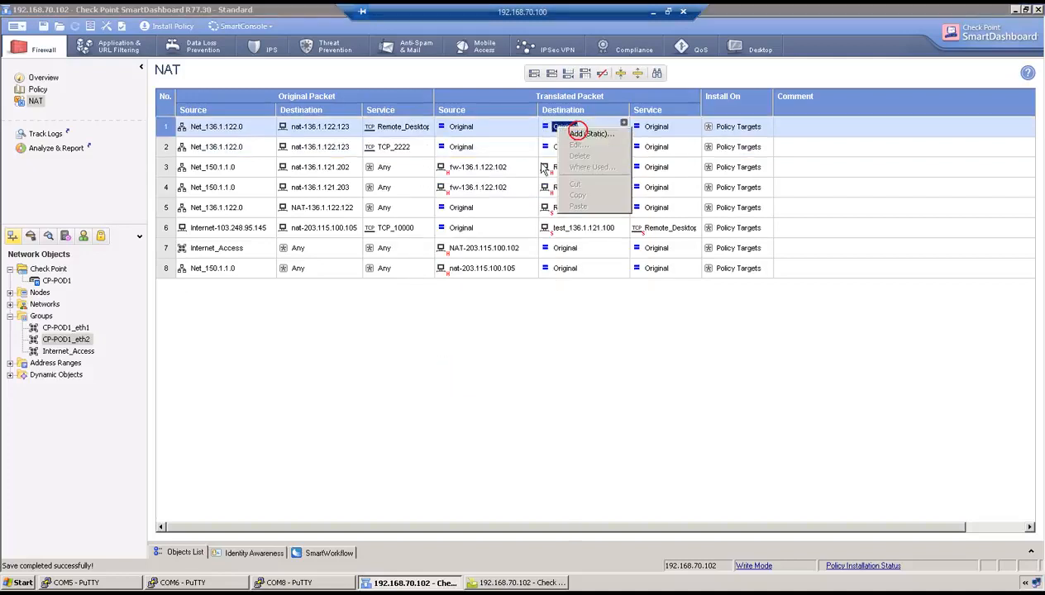
click(571, 134)
scroll(499, 259, down, 3)
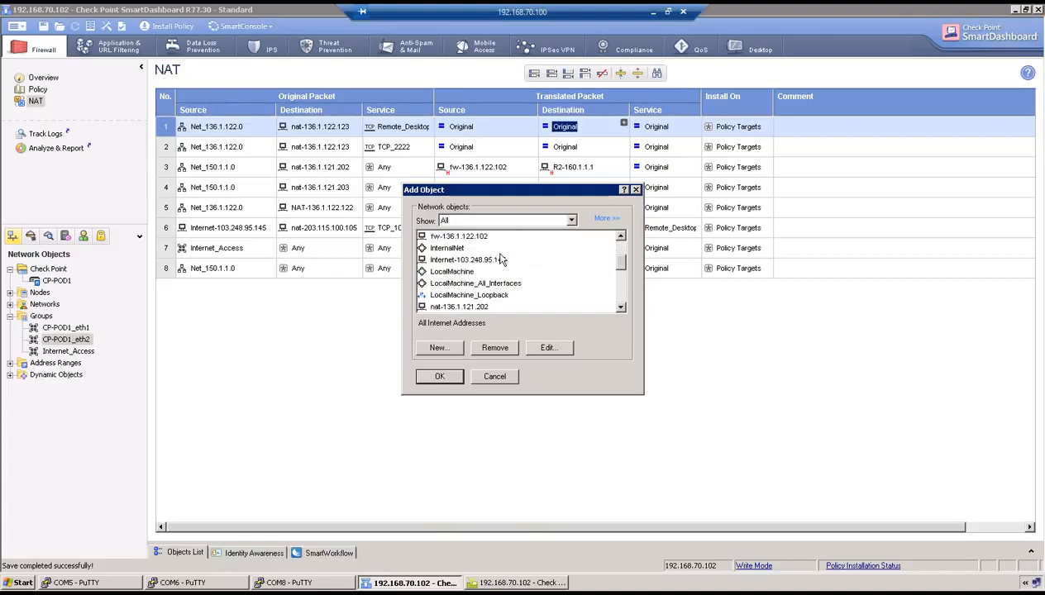
scroll(498, 283, down, 2)
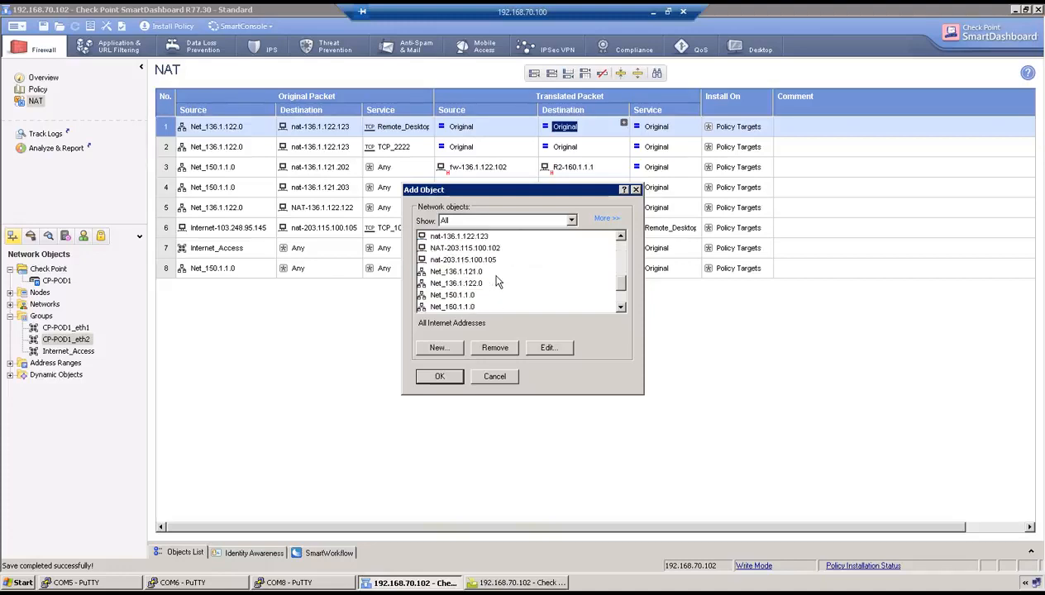
scroll(498, 283, down, 3)
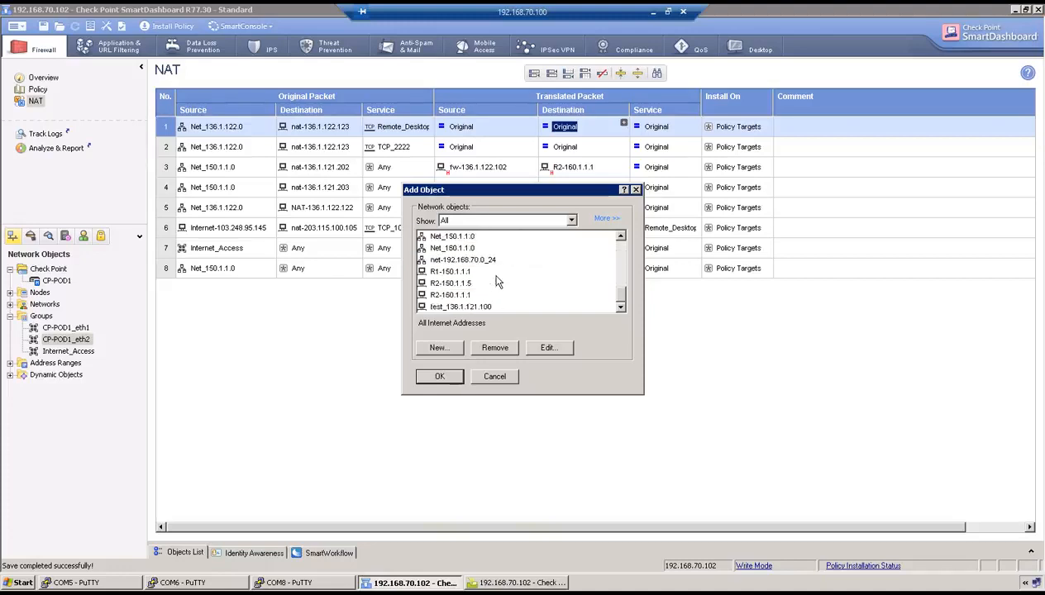
double_click(460, 307)
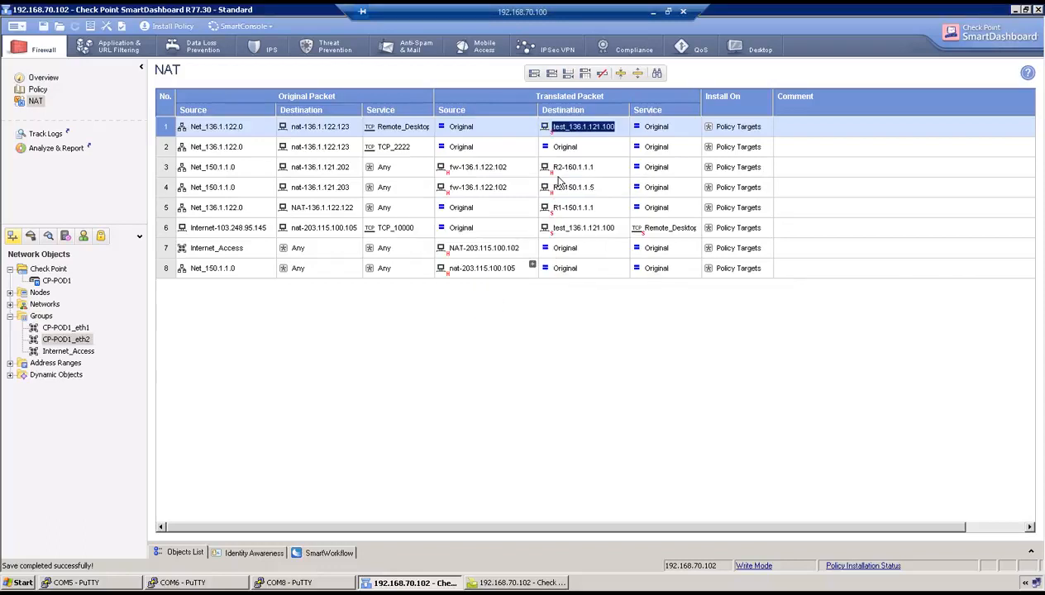
Begin choosing a static translated destination for NAT rule 2
click(571, 150)
right_click(570, 151)
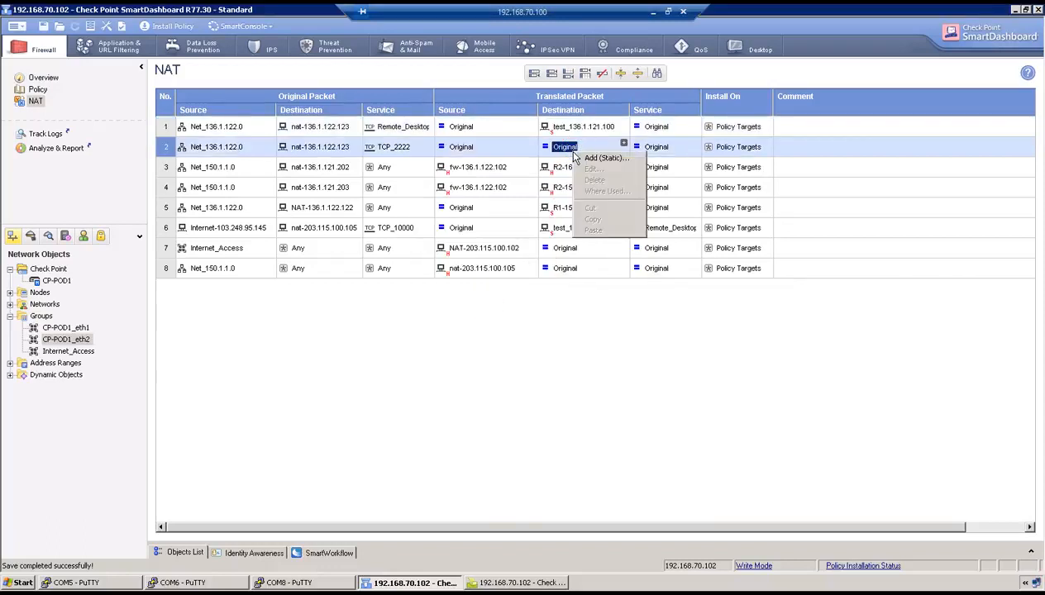
click(577, 157)
scroll(482, 285, down, 6)
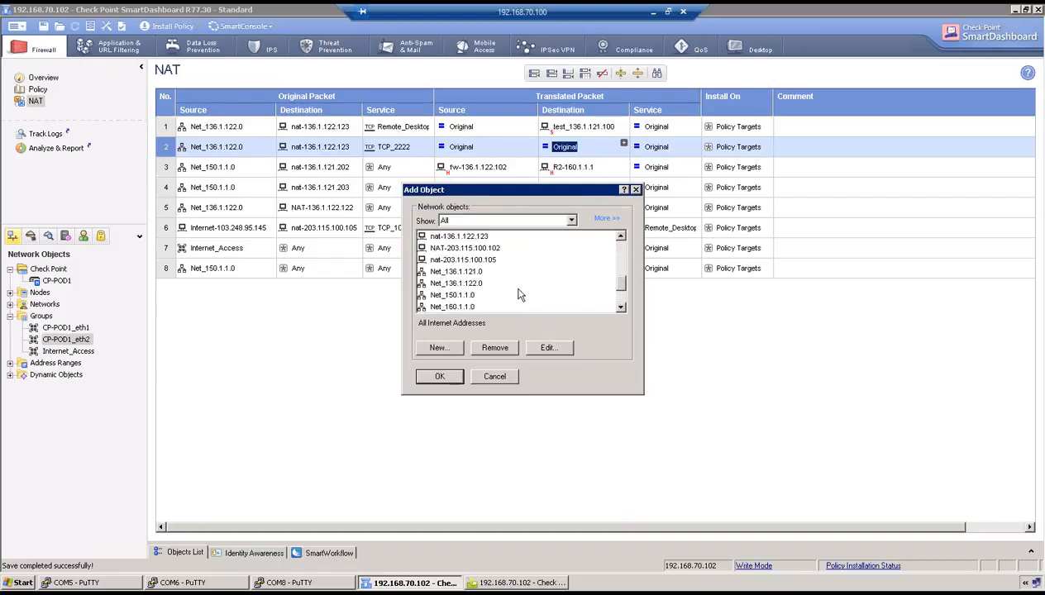
scroll(519, 295, down, 2)
Create host R1-136.1.121.11 (136.1.121.11) as NAT rule 2's translated destination
click(443, 349)
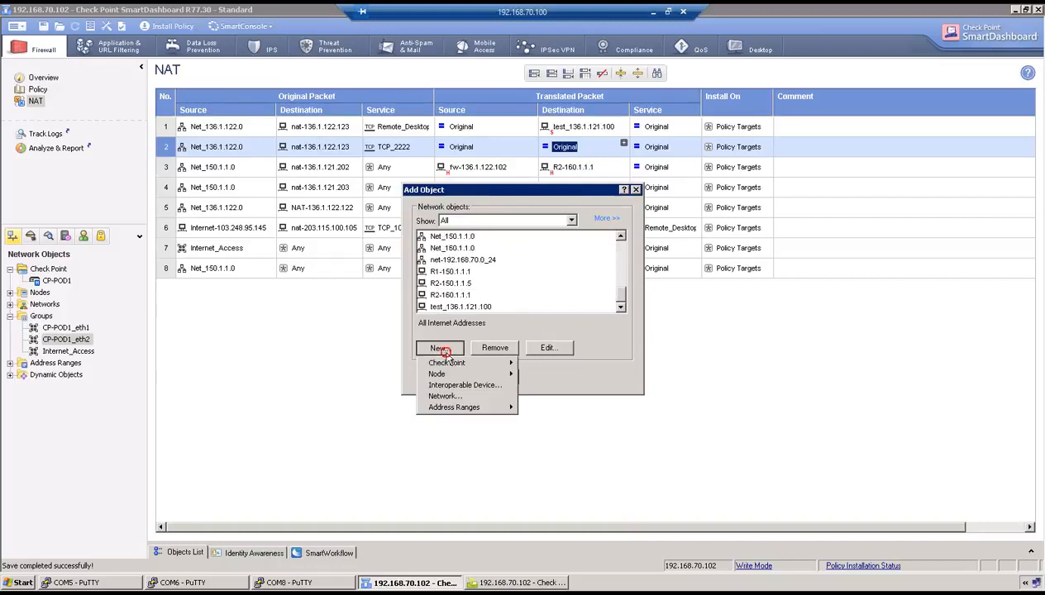
mouse_move(463, 374)
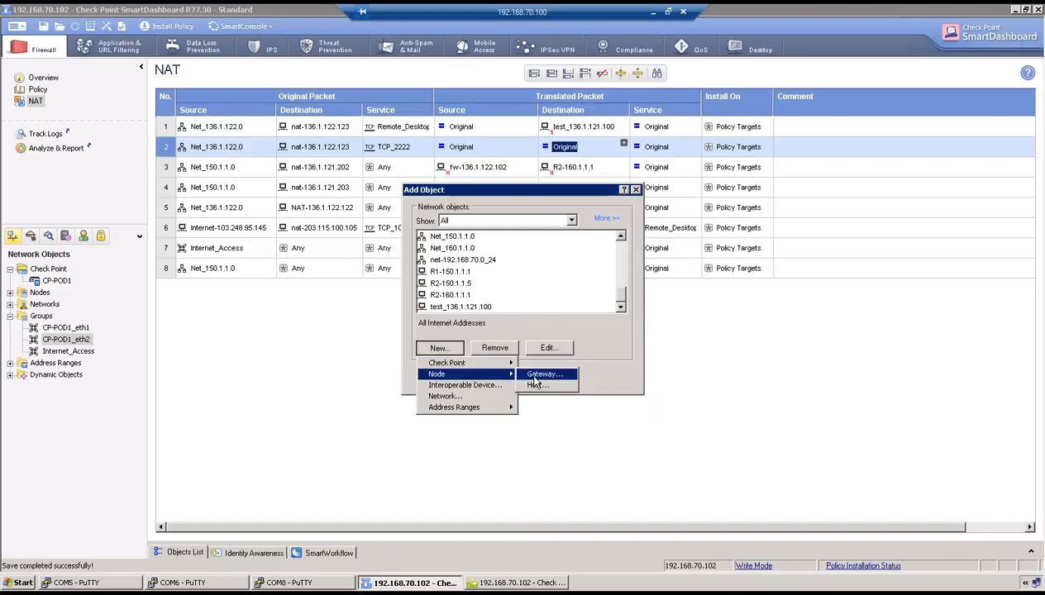
click(536, 385)
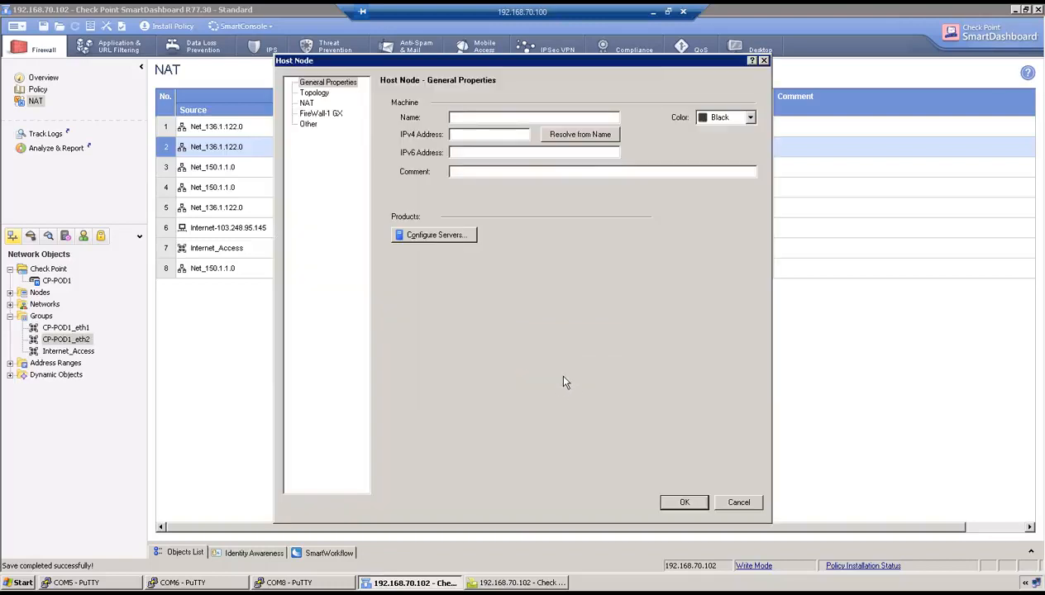
text(R1)
text(-136.1.121.11)
text(136.1)
text(.121.11)
click(683, 502)
click(447, 375)
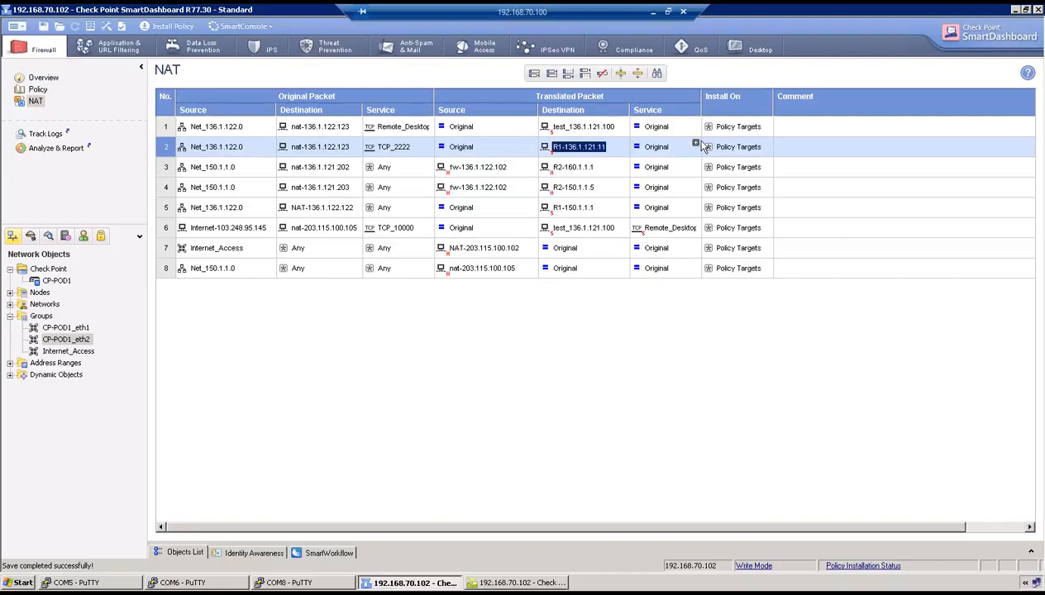
Set NAT rule 2's translated service to ssh
right_click(659, 147)
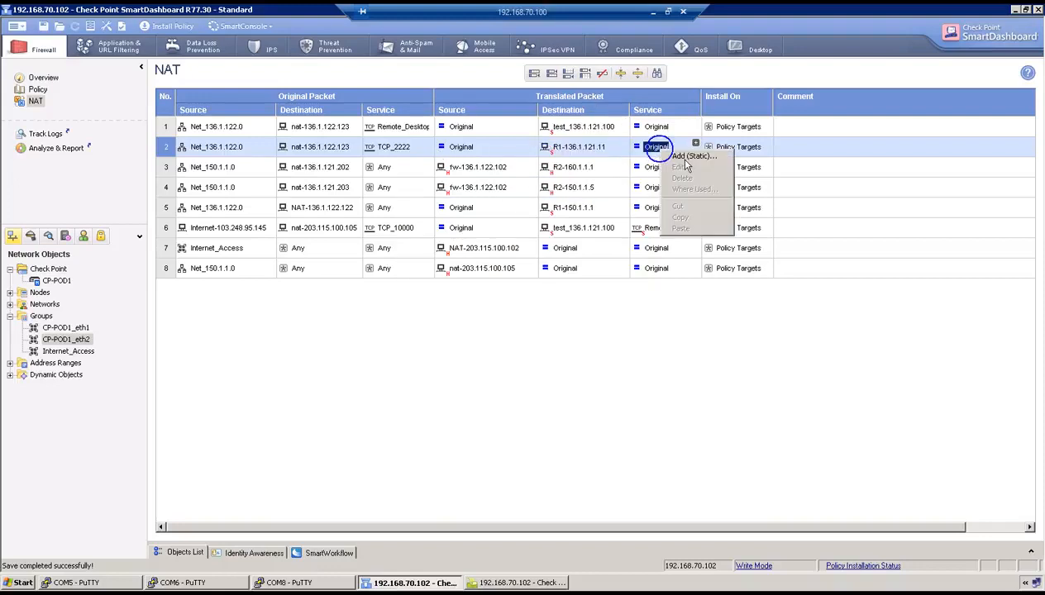
click(693, 157)
text(ssh)
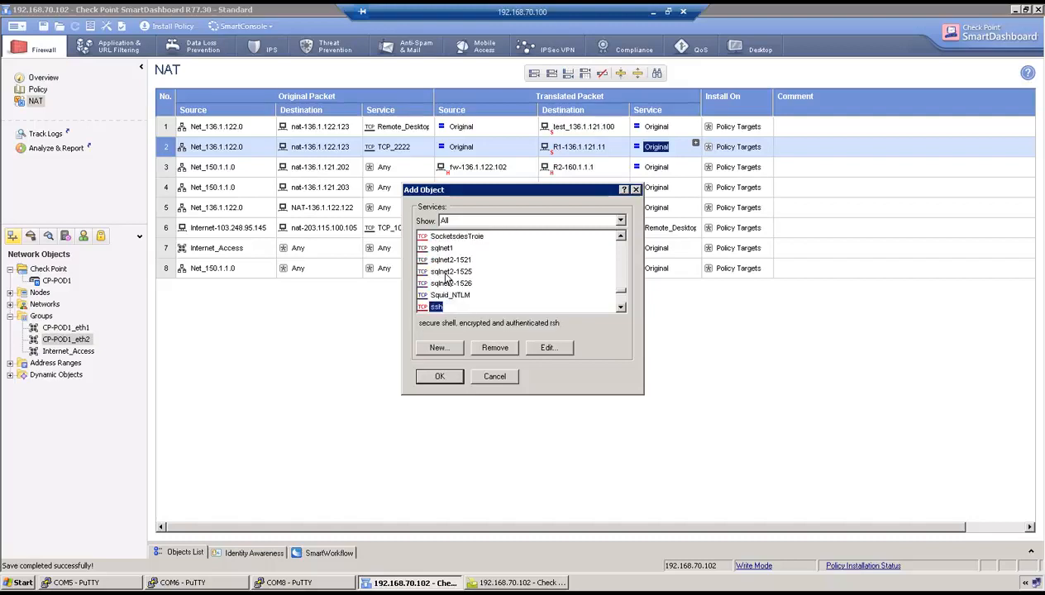
click(440, 376)
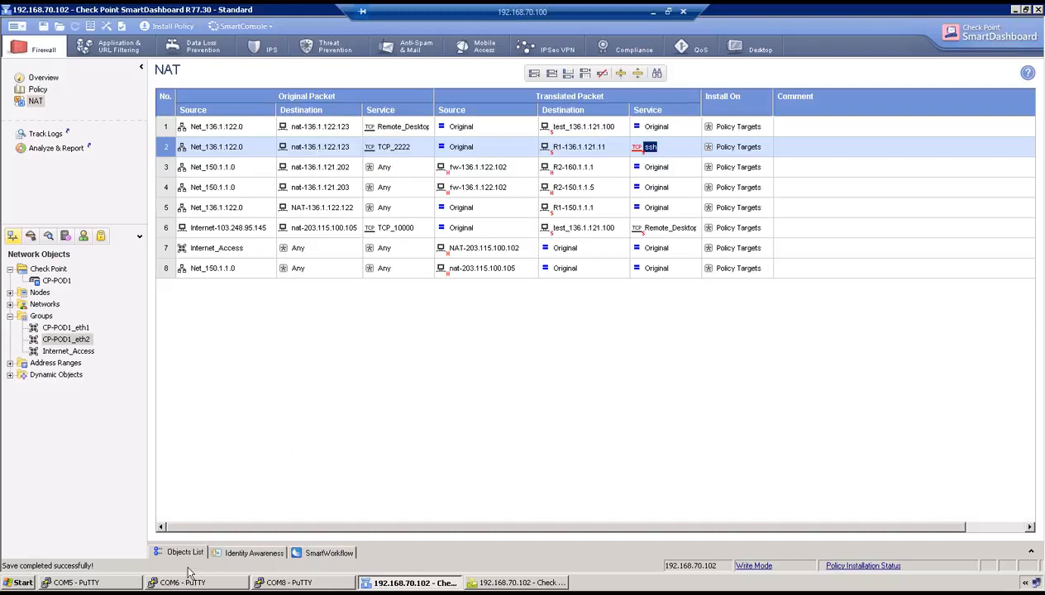
Log into the CP-POD1 gateway console in PuTTY
click(89, 582)
click(291, 584)
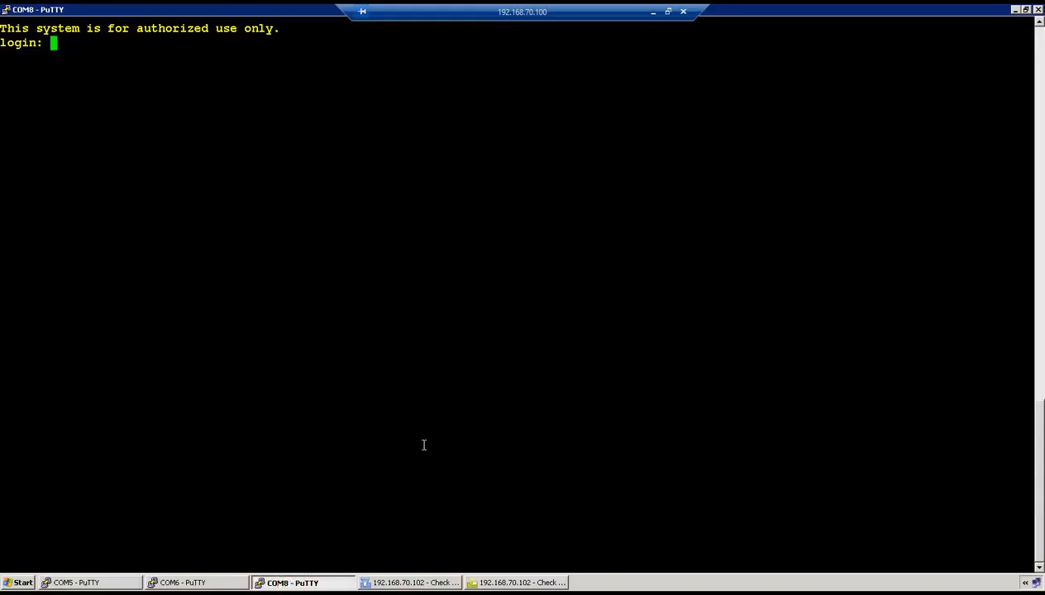
text(admin)
key(Return)
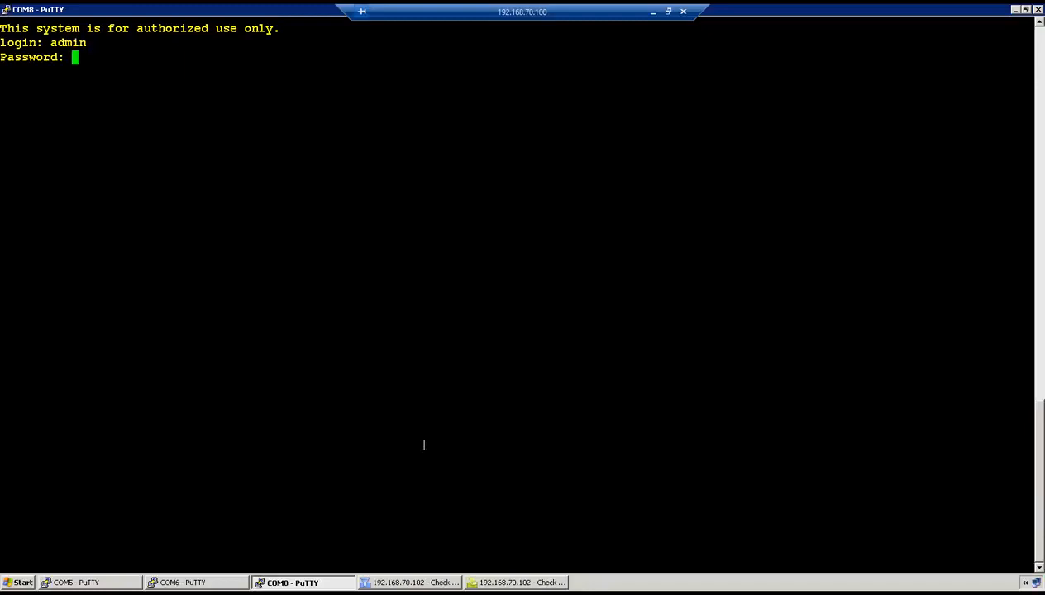
key(Return)
key(Return)
key(Return)
Add a proxy ARP entry for 136.1.122.123 on interface eth2
text(add)
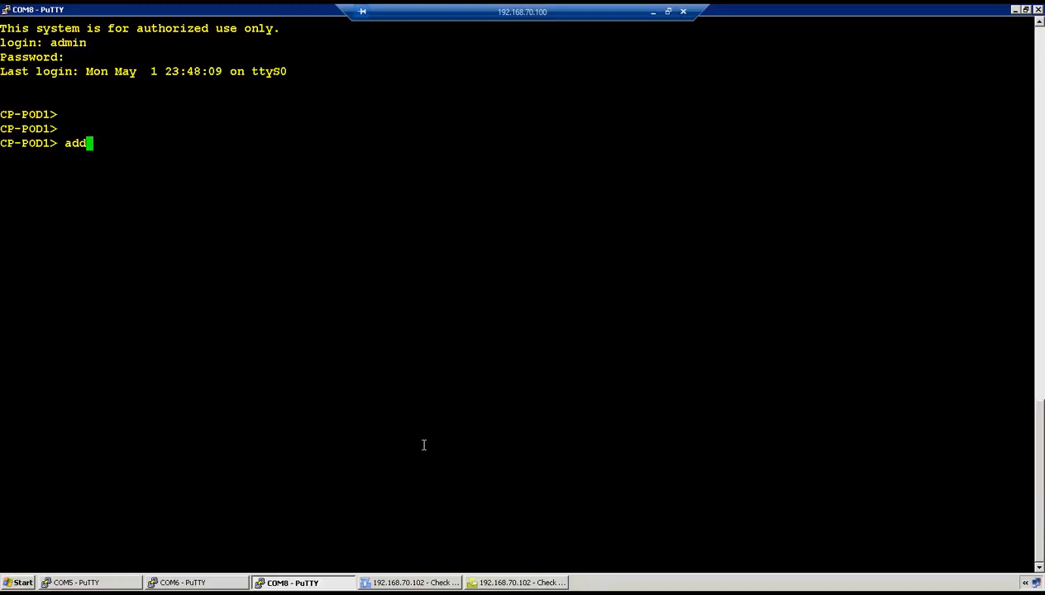
text( pro)
key(BackSpace)
key(BackSpace)
key(BackSpace)
text(arp)
key(Tab)
text(pr)
key(Tab)
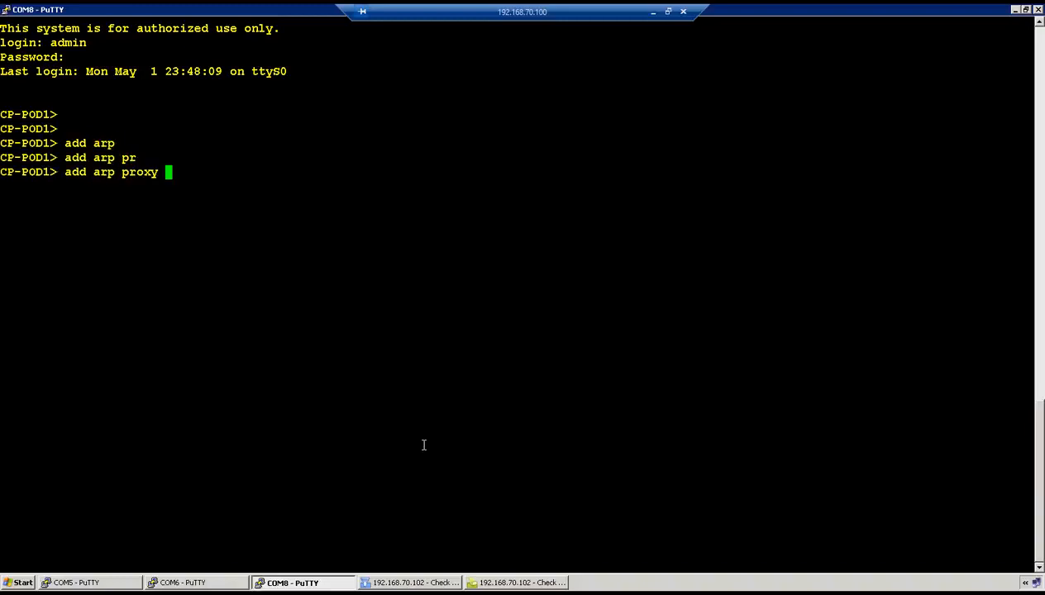
key(Tab)
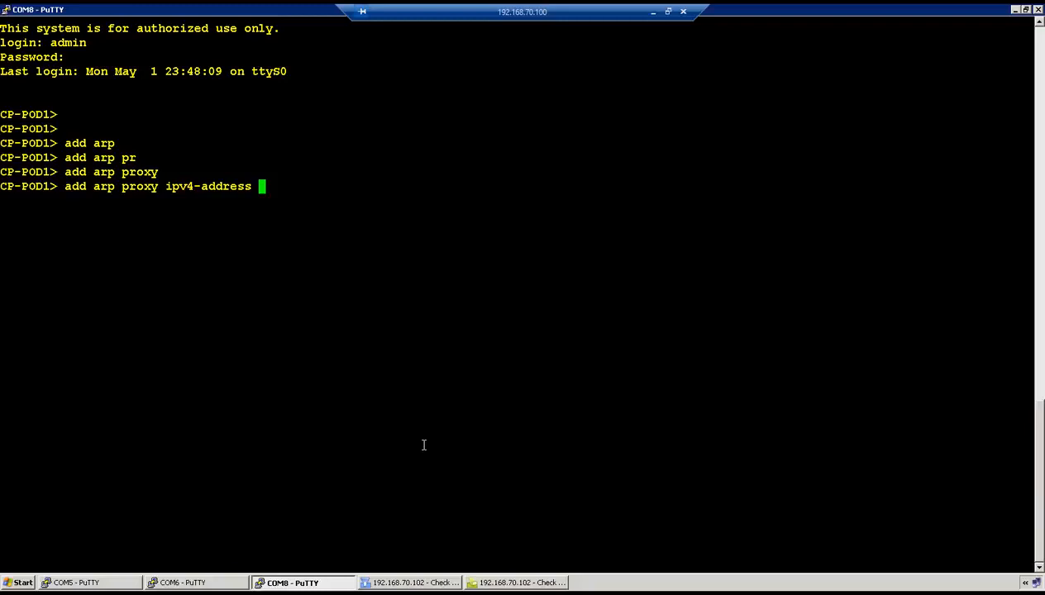
text(136.1.122.12)
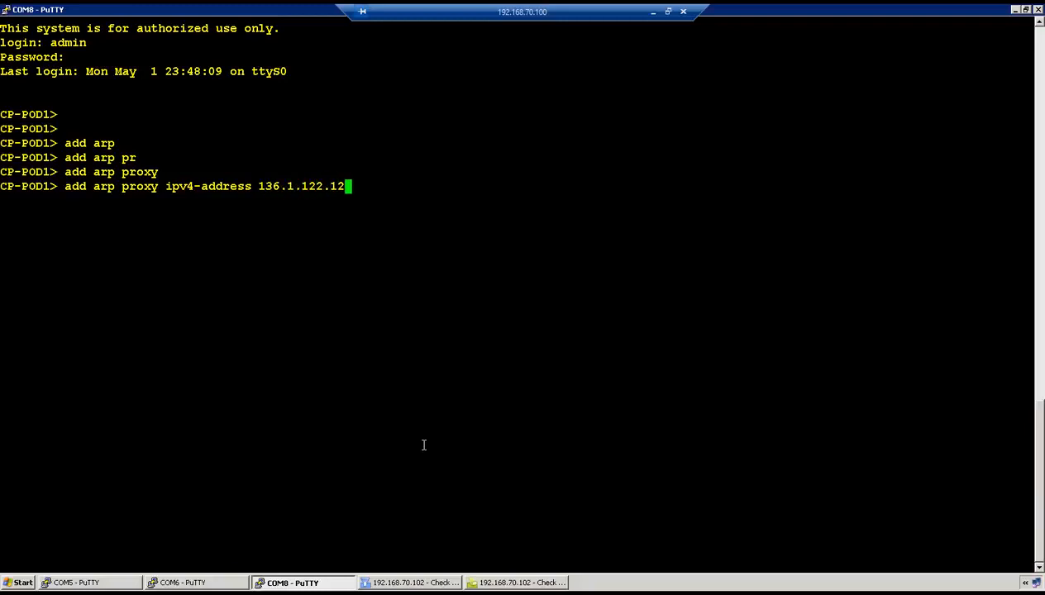
text(3)
text( et)
key(Tab)
key(BackSpace)
key(BackSpace)
text(in)
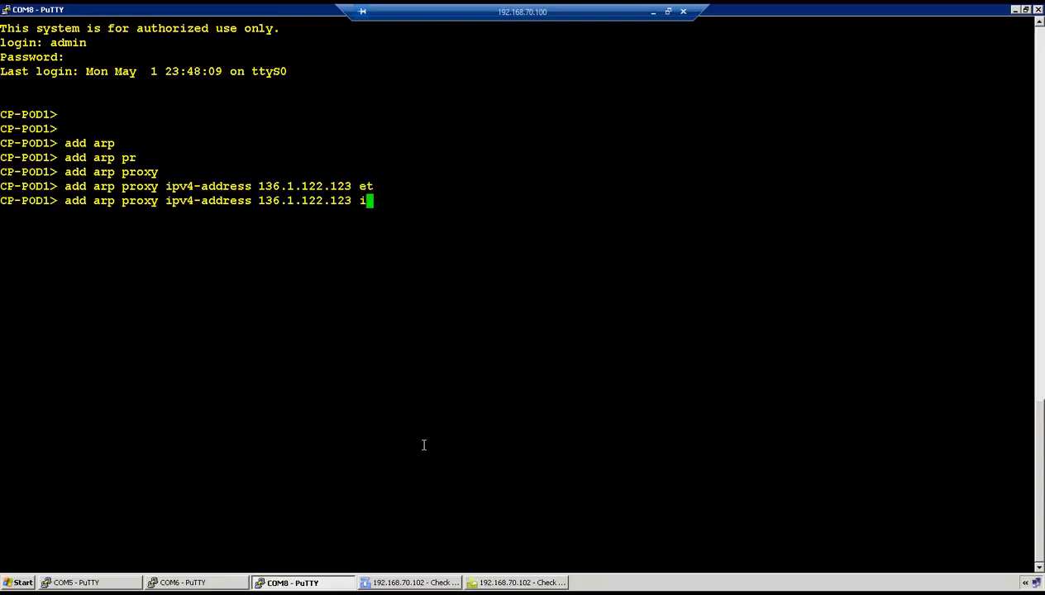
key(Tab)
text(eth2)
key(Return)
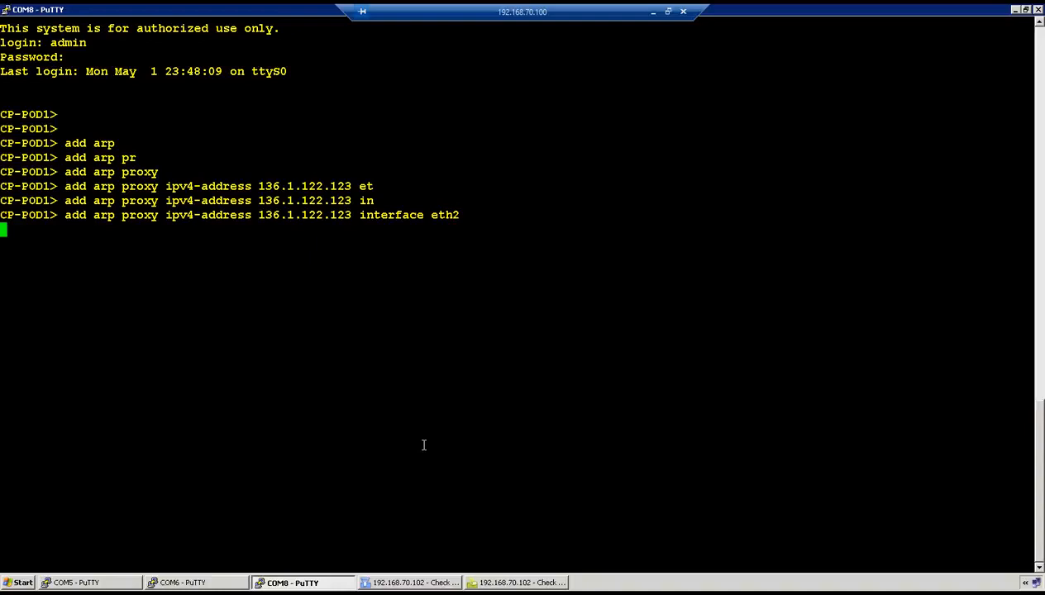
Save the gateway configuration with save config
text(save config)
key(Return)
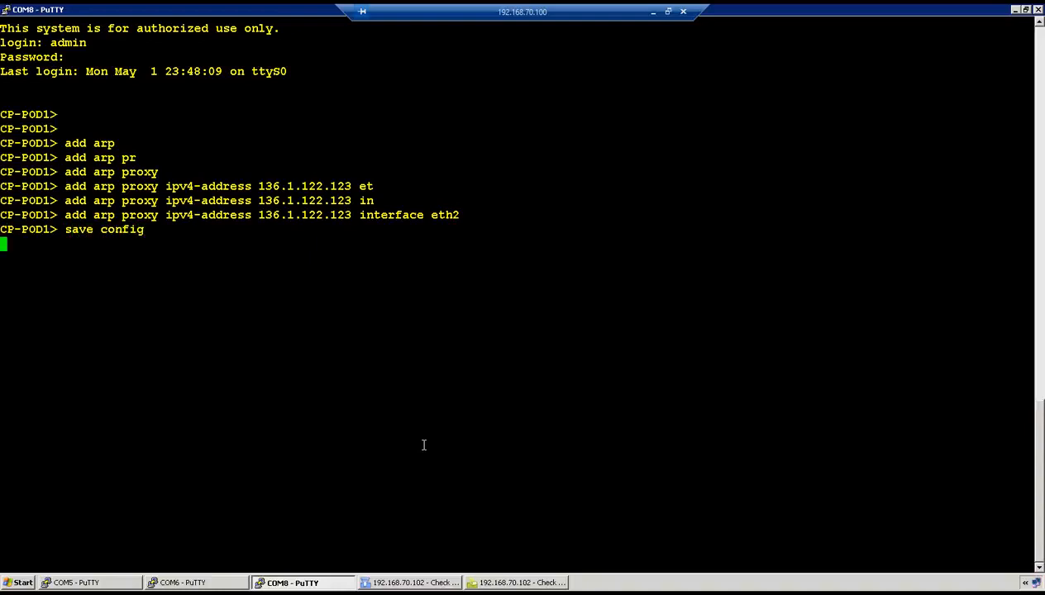
click(394, 578)
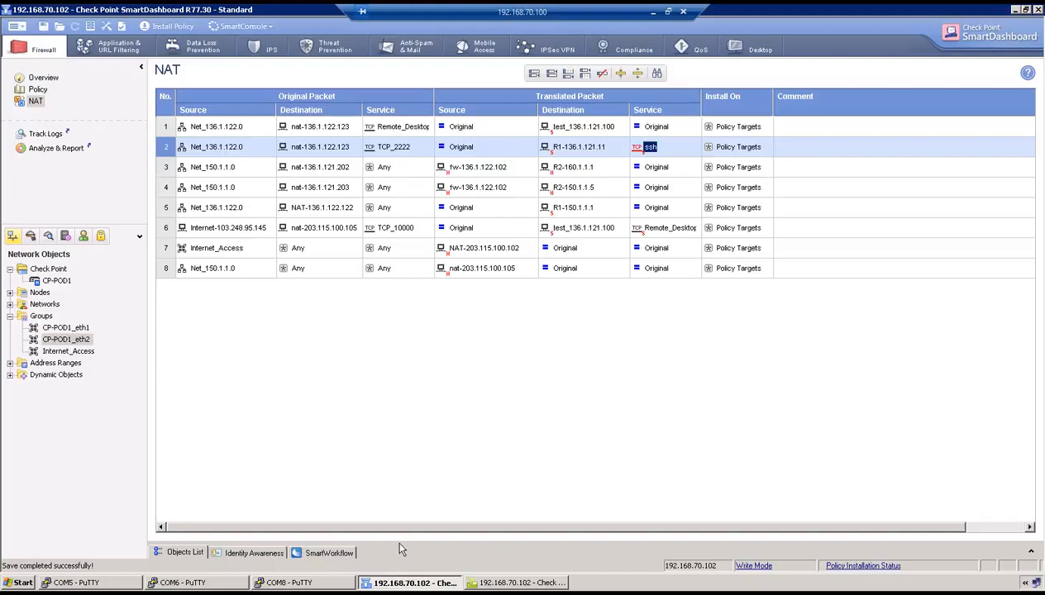
Install the updated policy on gateway CP-POD1
click(167, 27)
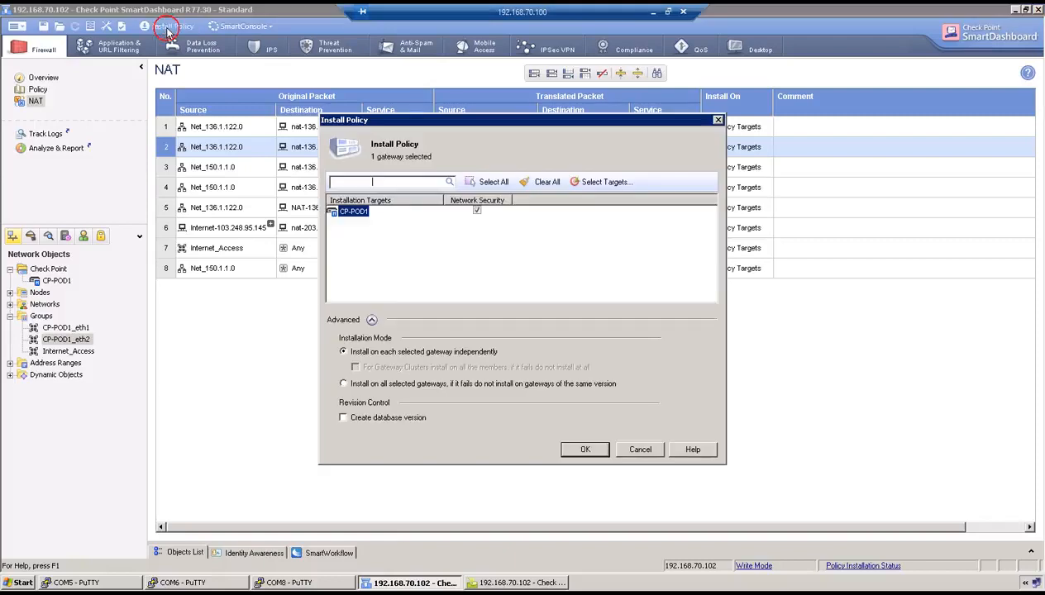
click(579, 447)
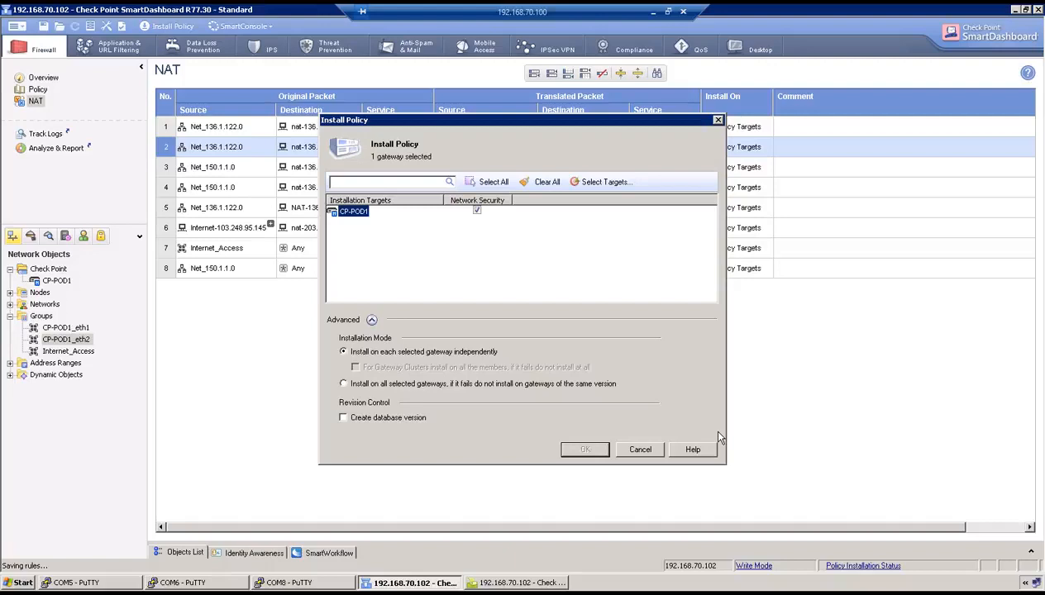
Type 'telnet 136.1.122.123 3389' at R2's prompt in the COM6 PuTTY window
click(184, 582)
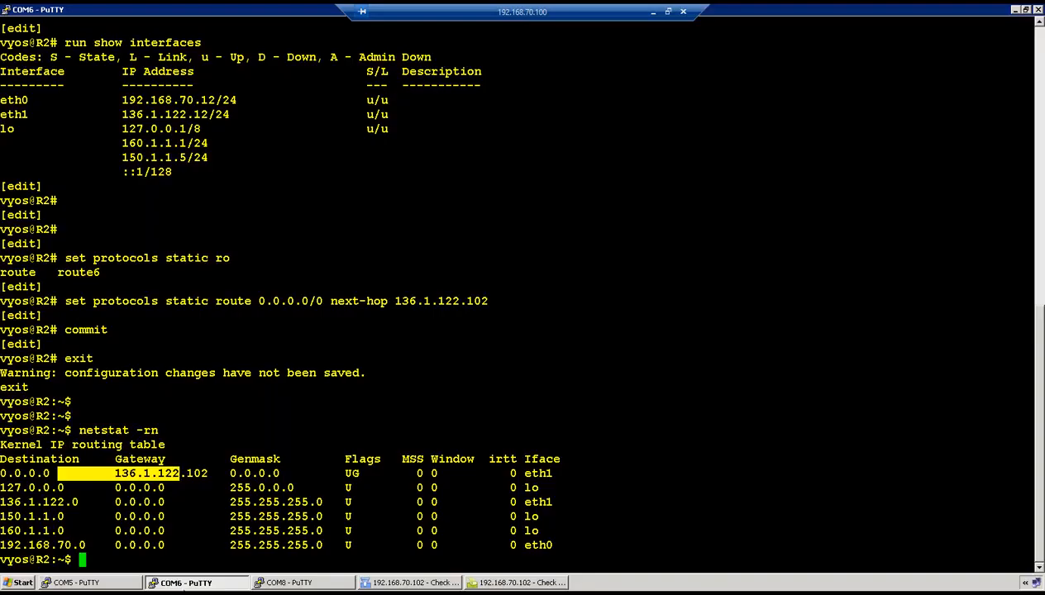
key(Return)
key(Return)
key(Return)
key(Return)
key(Return)
text(telnet)
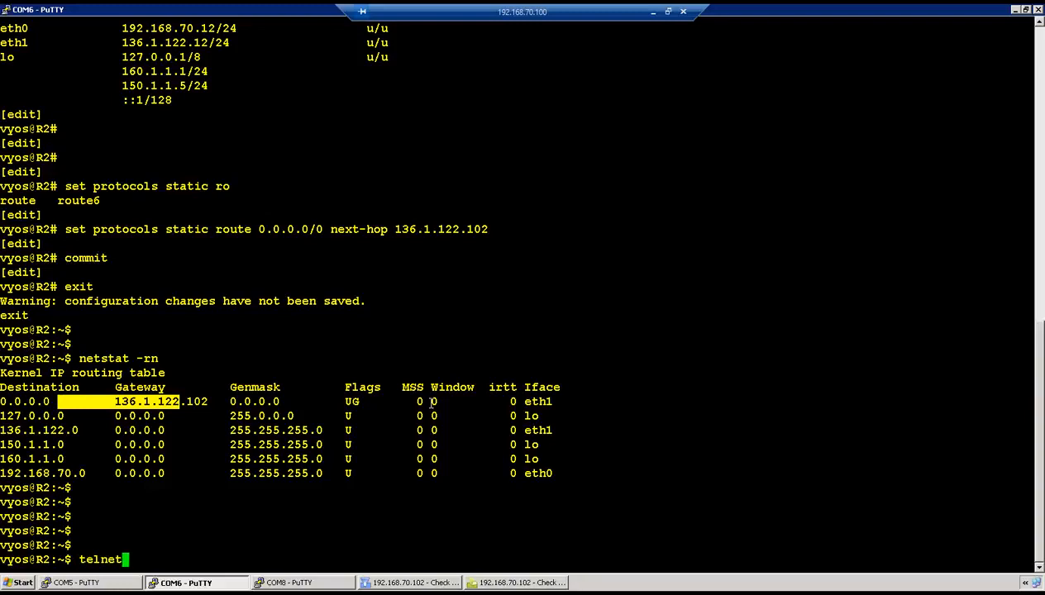
text( 136.1.122.123 )
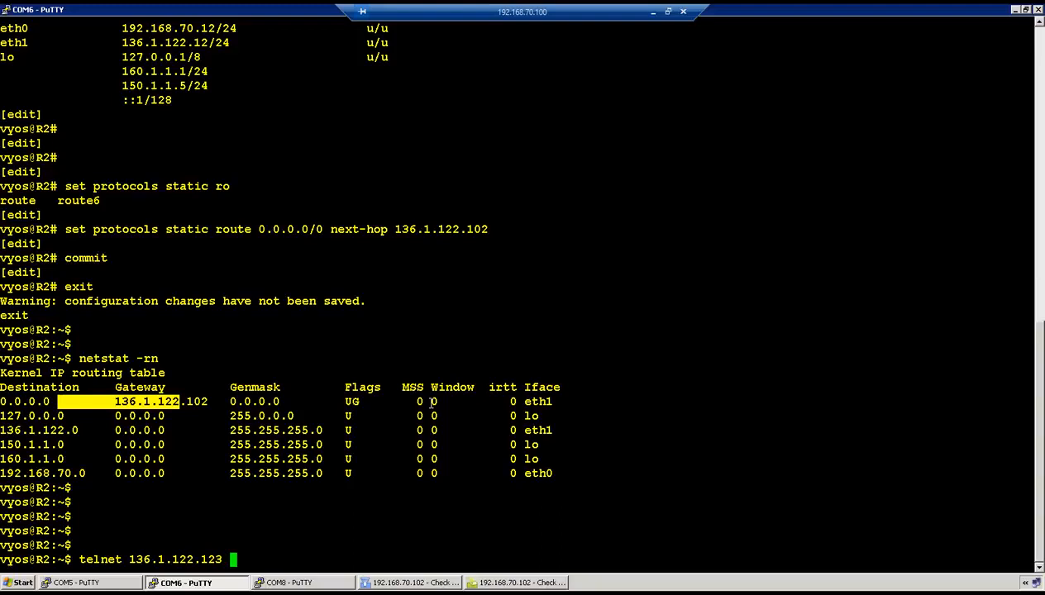
text(3389)
Run 'show configuration' on R1 to review its 150.1.1.1/24 loopback and SSH listen address
click(413, 582)
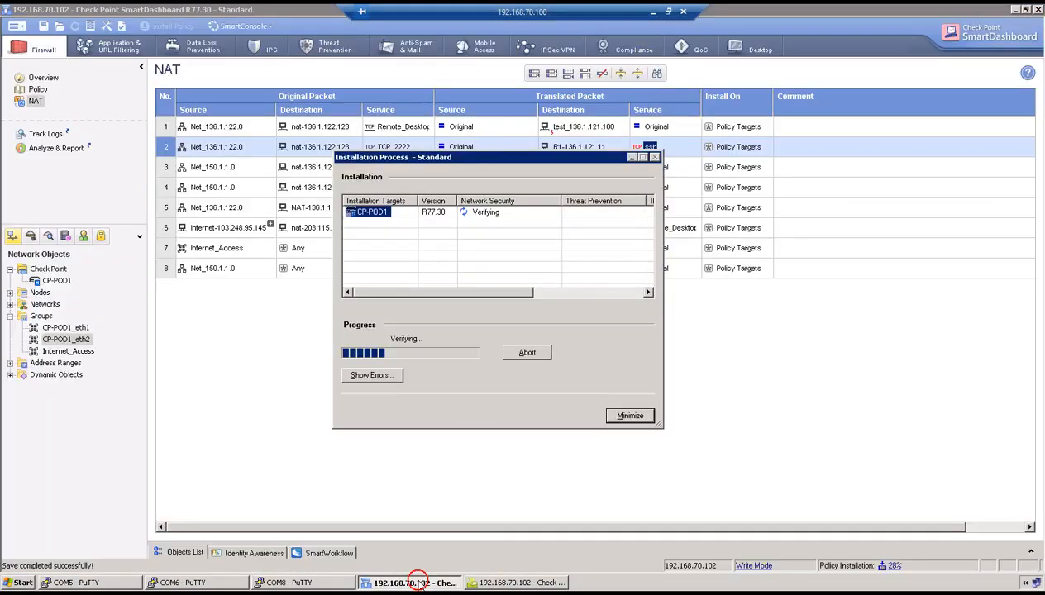
click(103, 582)
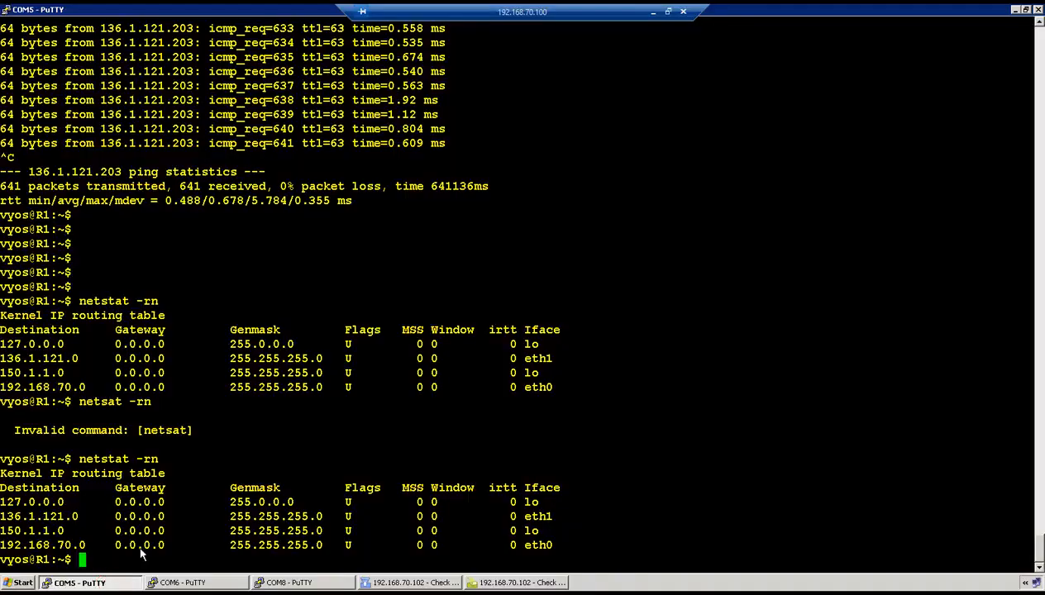
key(Return)
key(Return)
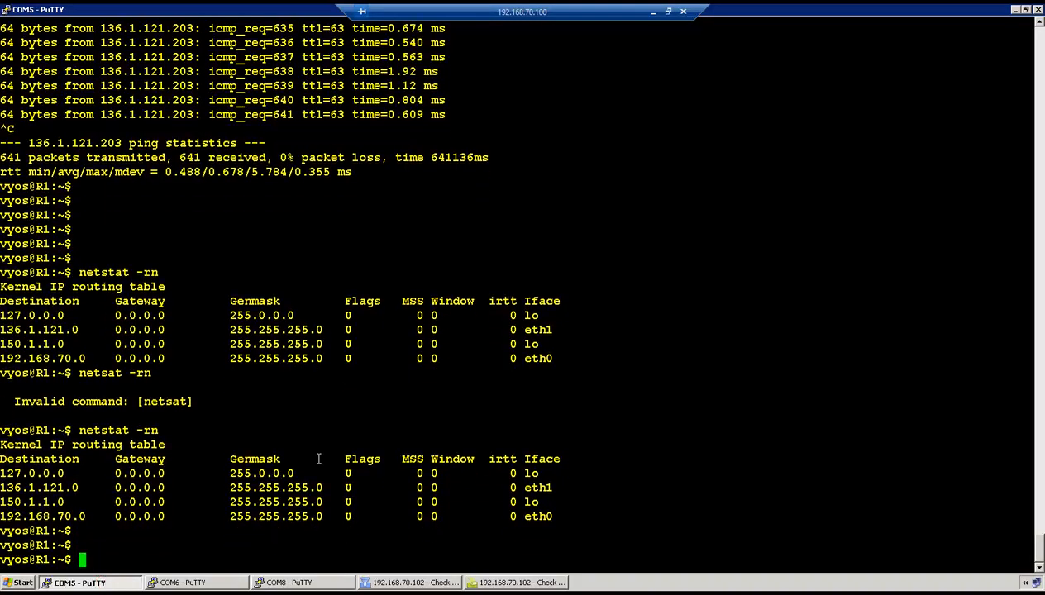
text(show configuration)
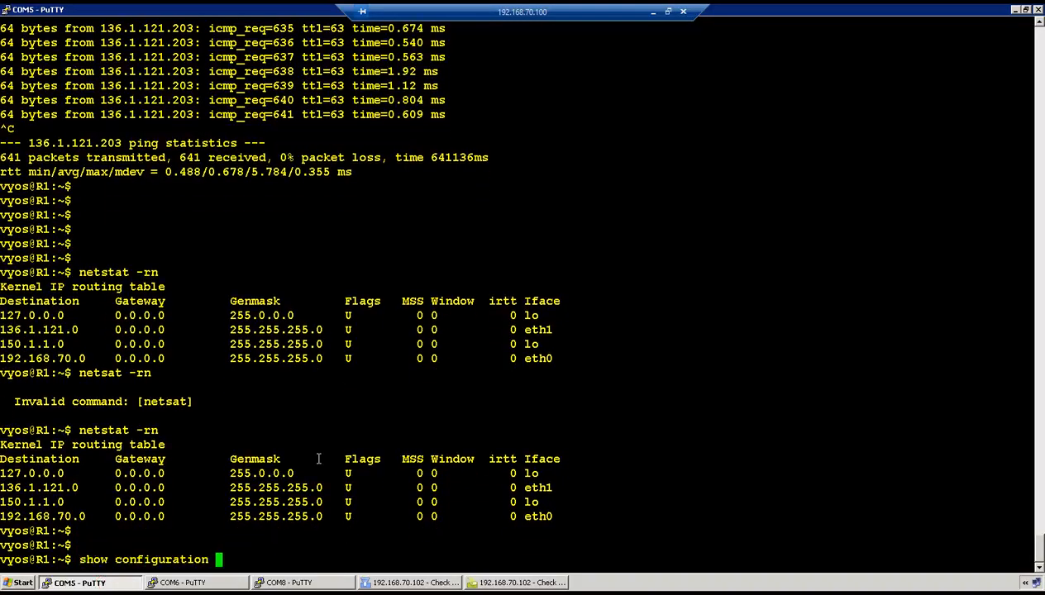
key(Return)
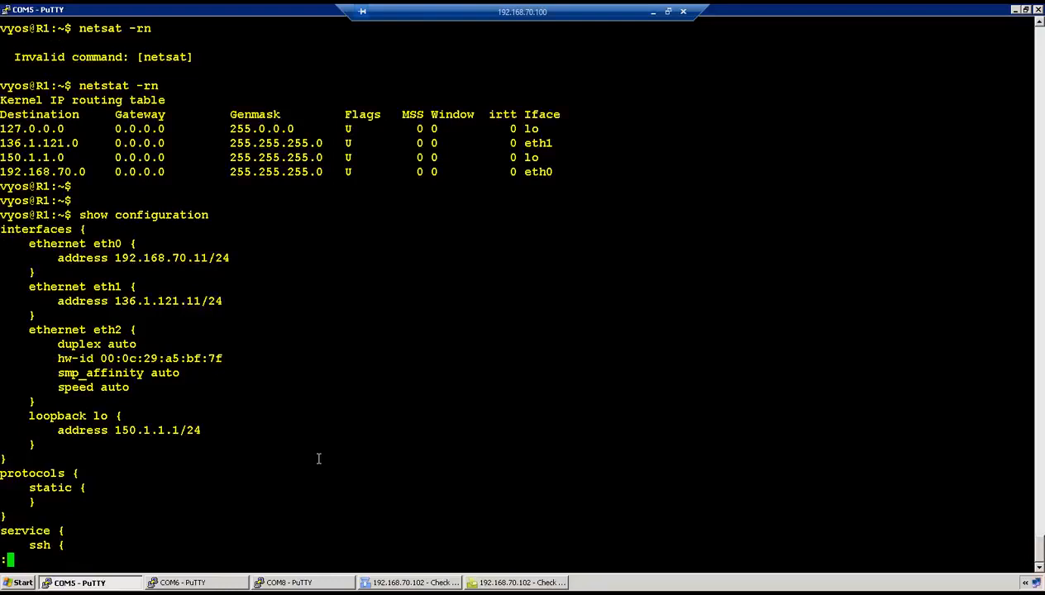
key(Return)
key(Return)
key(Return)
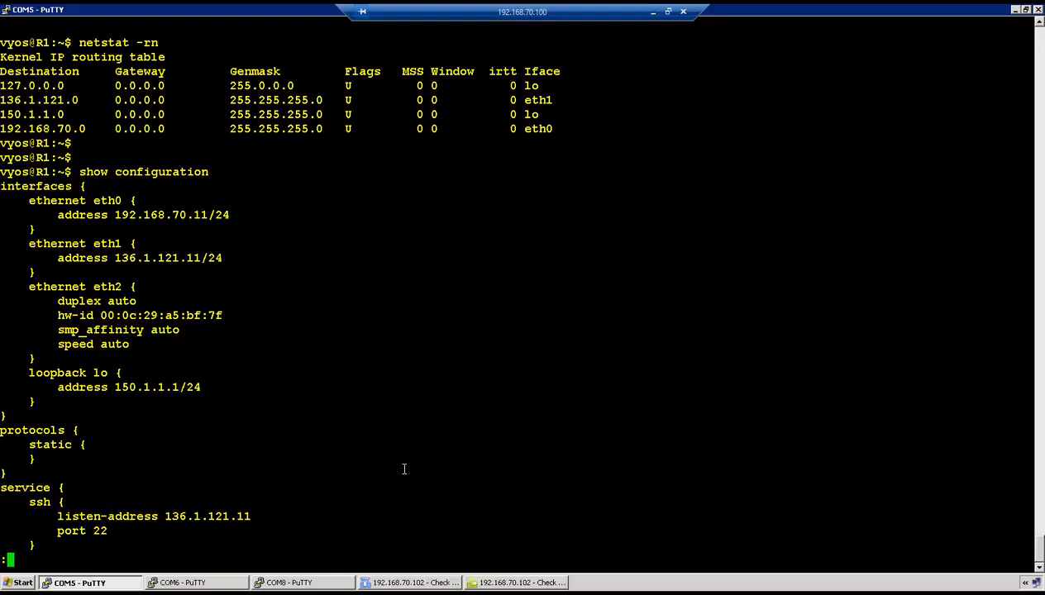
key(q)
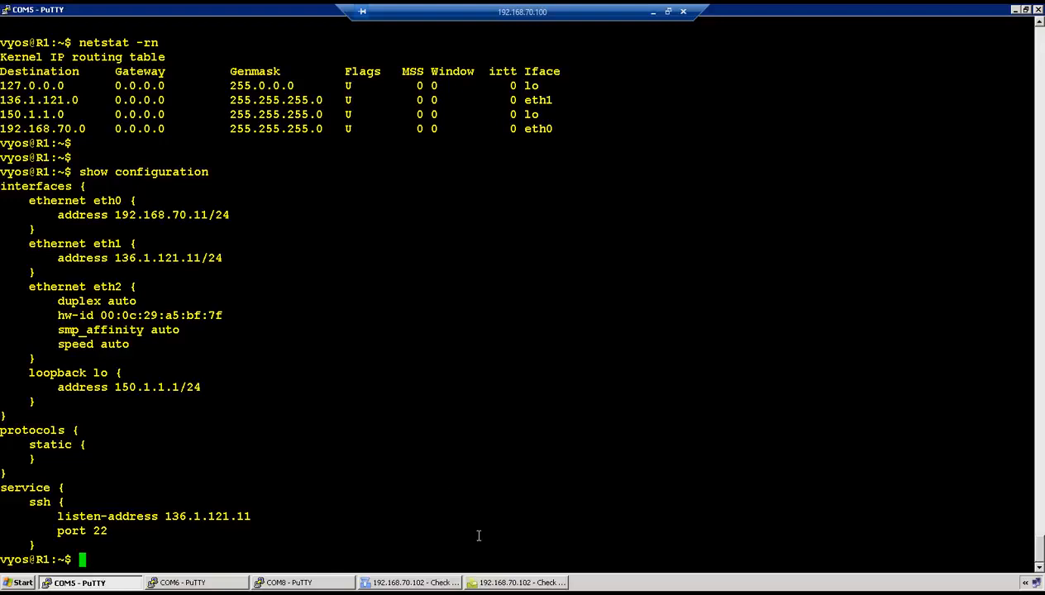
click(395, 583)
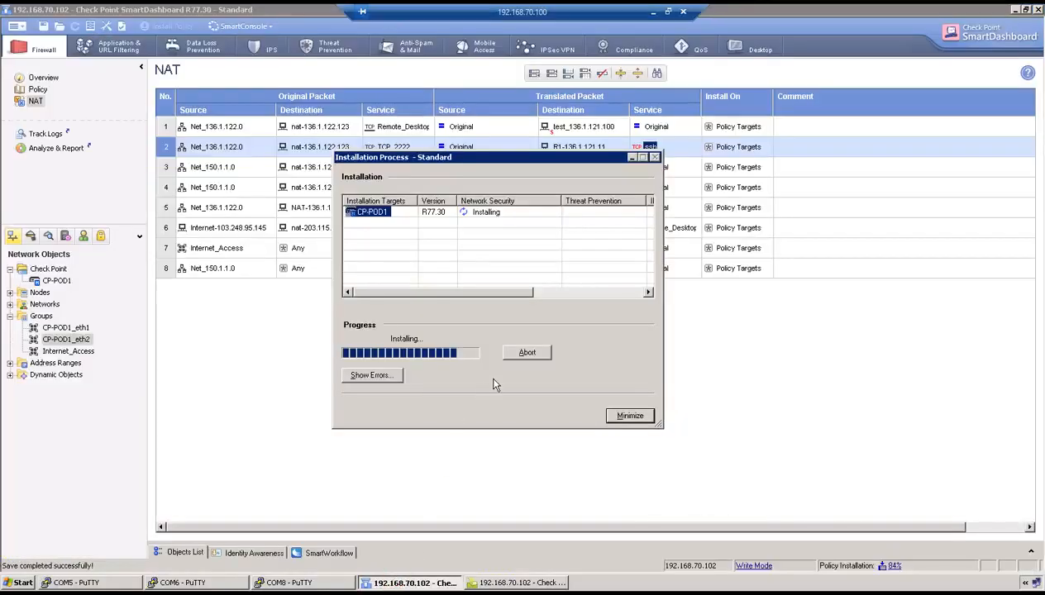
Run R2's telnet to 136.1.122.123 port 3389, then bring up the exam task page
click(169, 584)
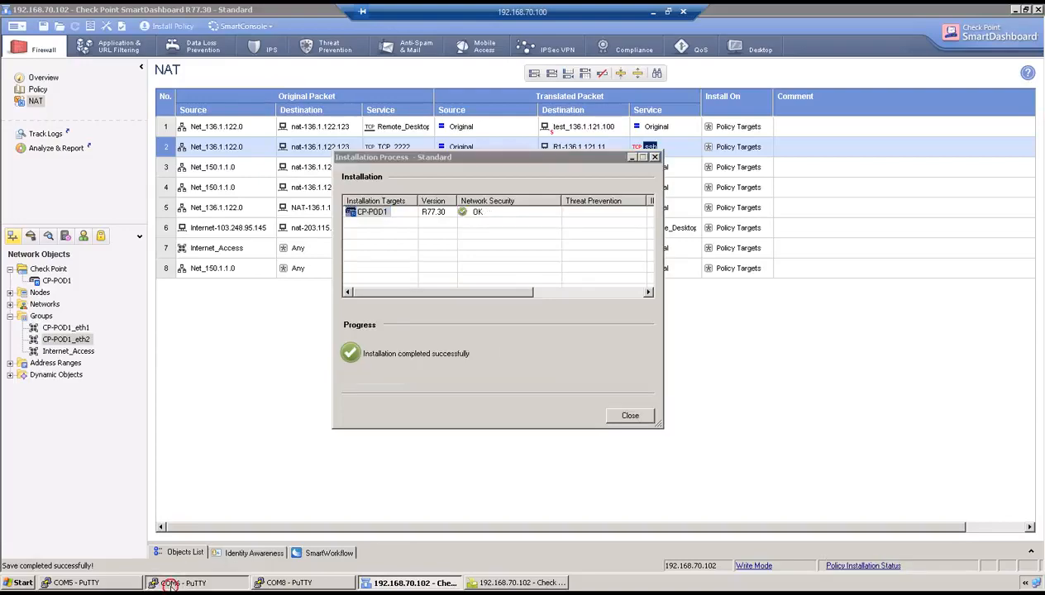
key(Return)
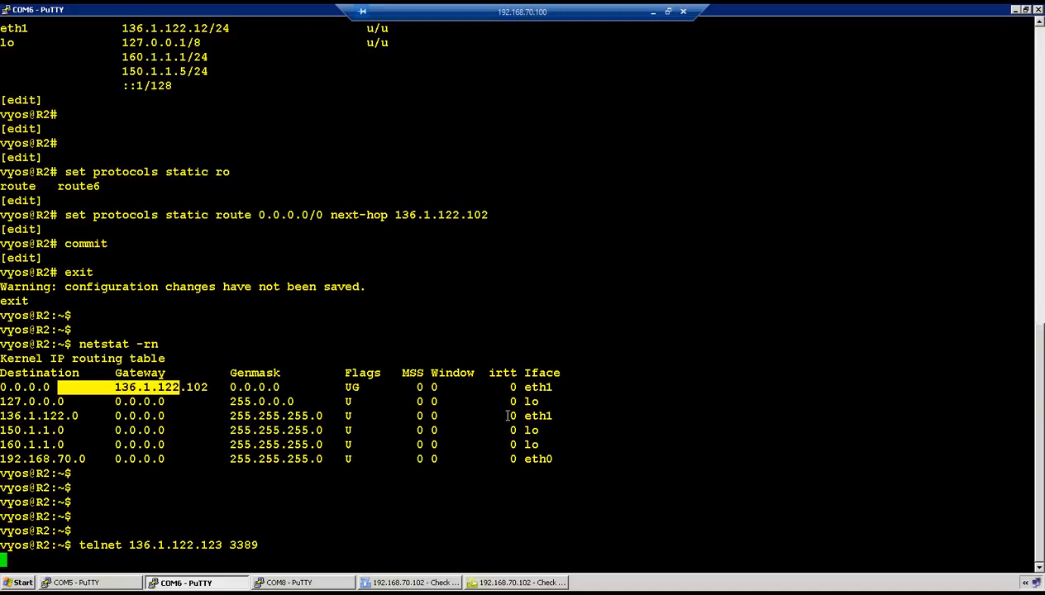
click(654, 14)
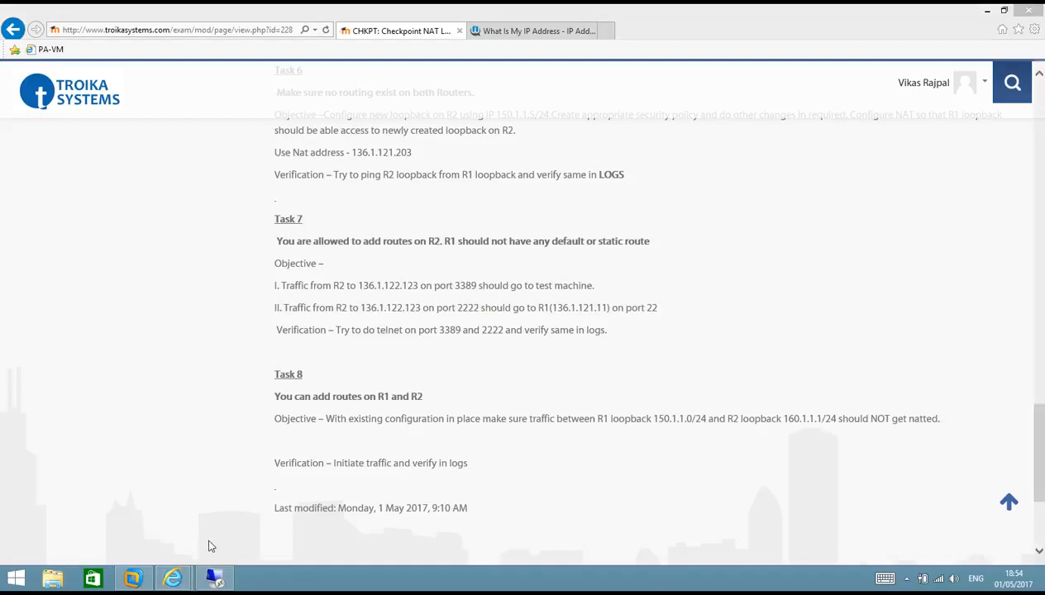
Refresh SmartView Tracker and open record 3094, checking its translated destination test_136.1.121.100
click(214, 578)
click(478, 581)
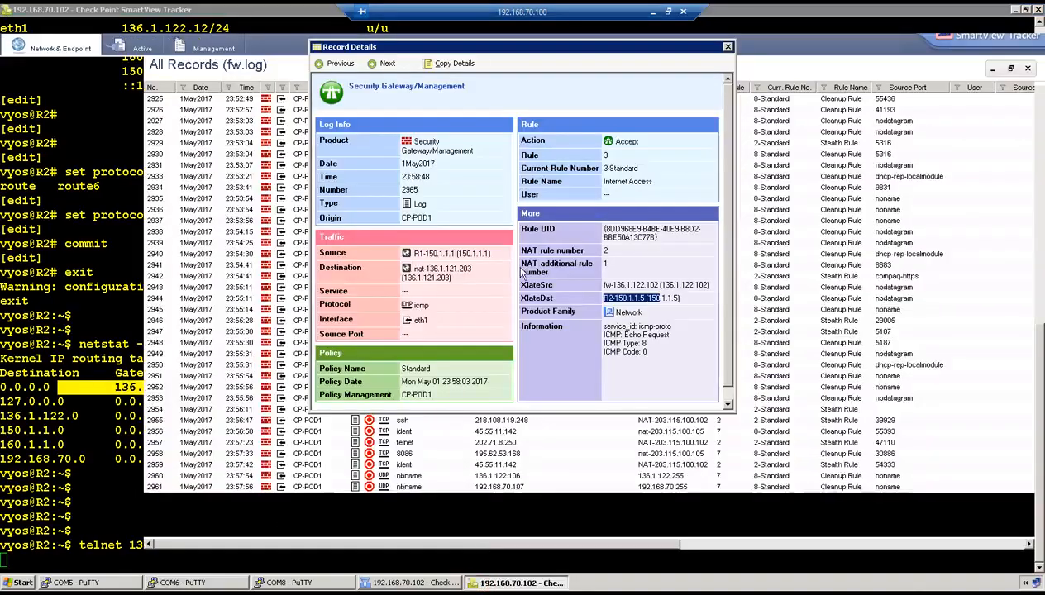
click(728, 47)
click(653, 67)
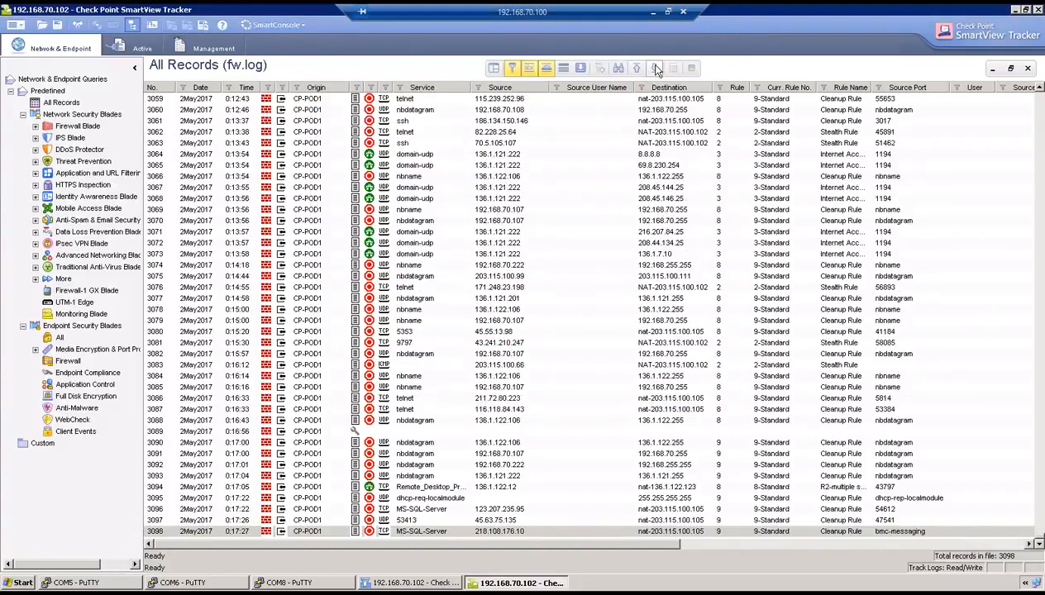
click(419, 487)
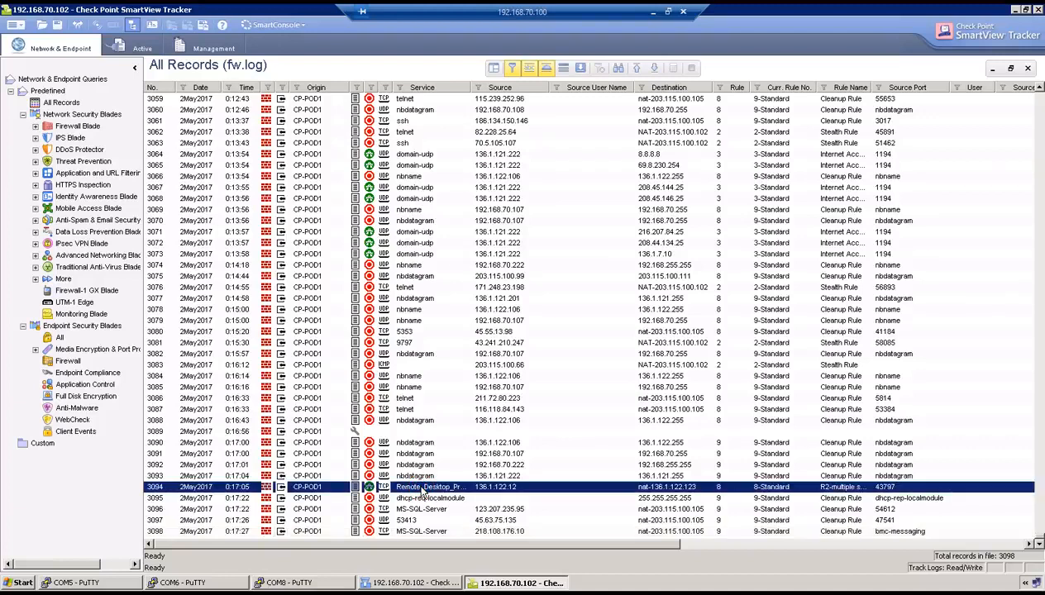
double_click(422, 491)
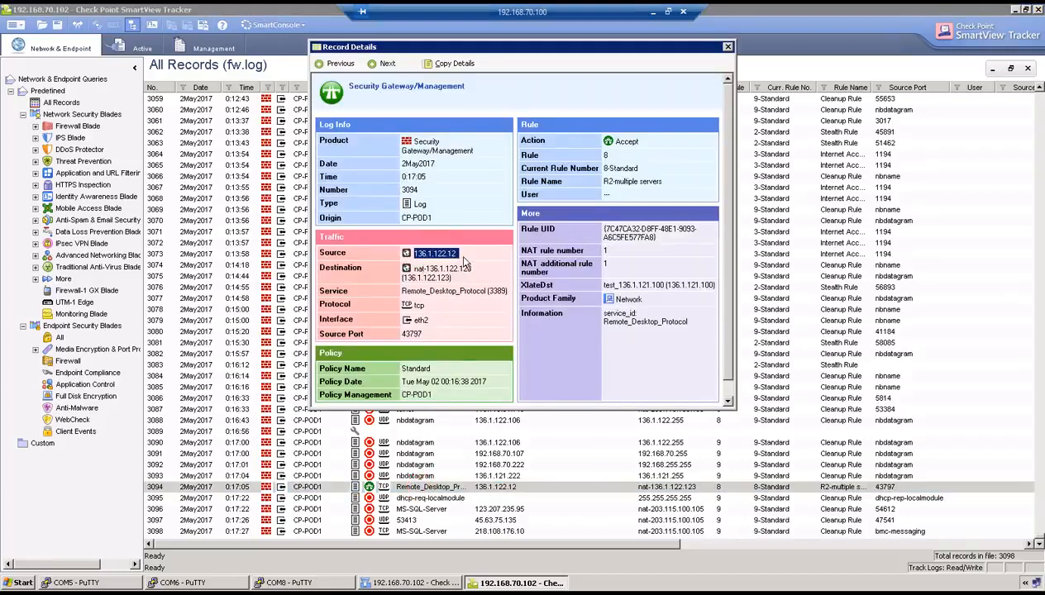
drag(414, 269, 507, 291)
drag(629, 286, 670, 286)
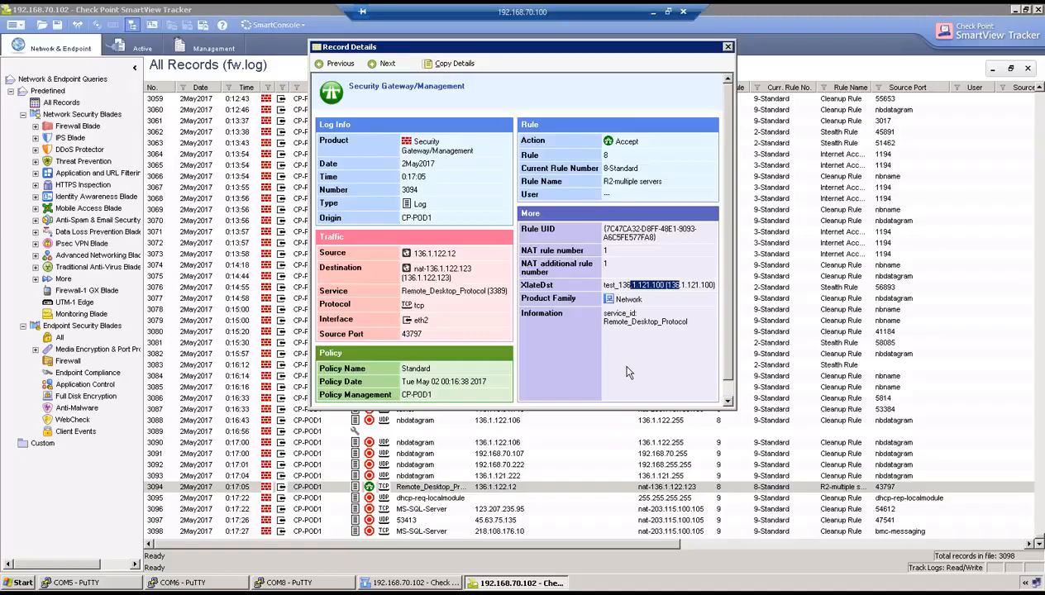
Abort the port 3389 telnet on R2 and run 'telnet 136.1.122.123 2222' instead
click(184, 582)
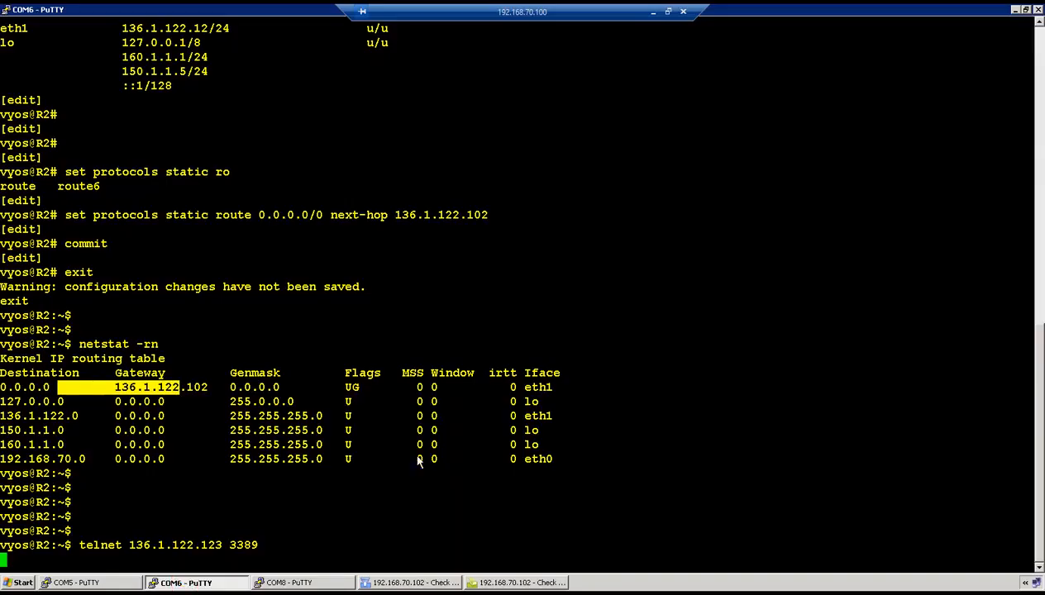
key(Return)
key(ctrl+c)
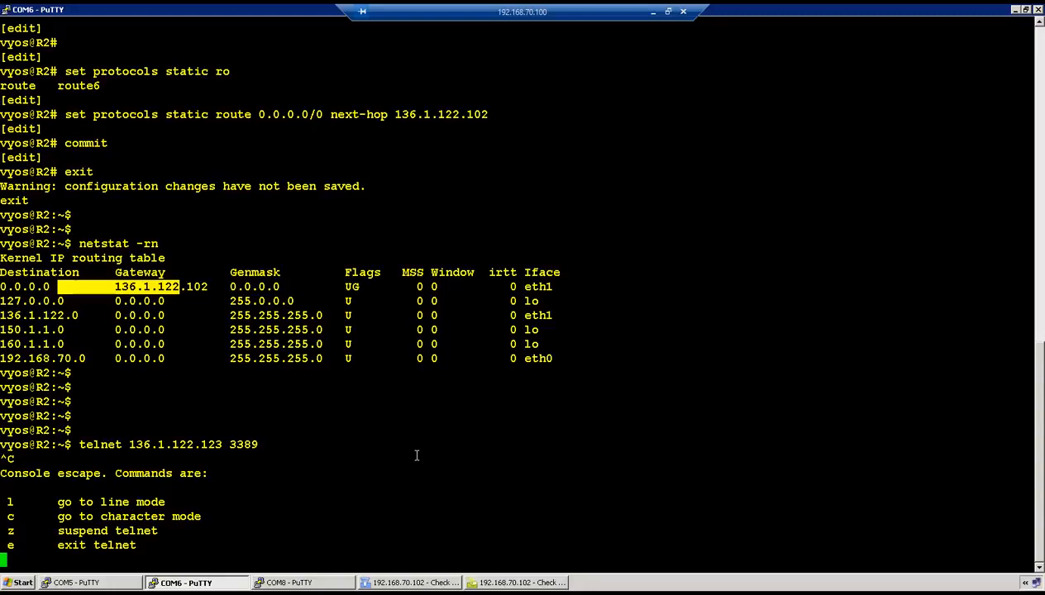
key(e)
key(Return)
key(Return)
key(Return)
key(Return)
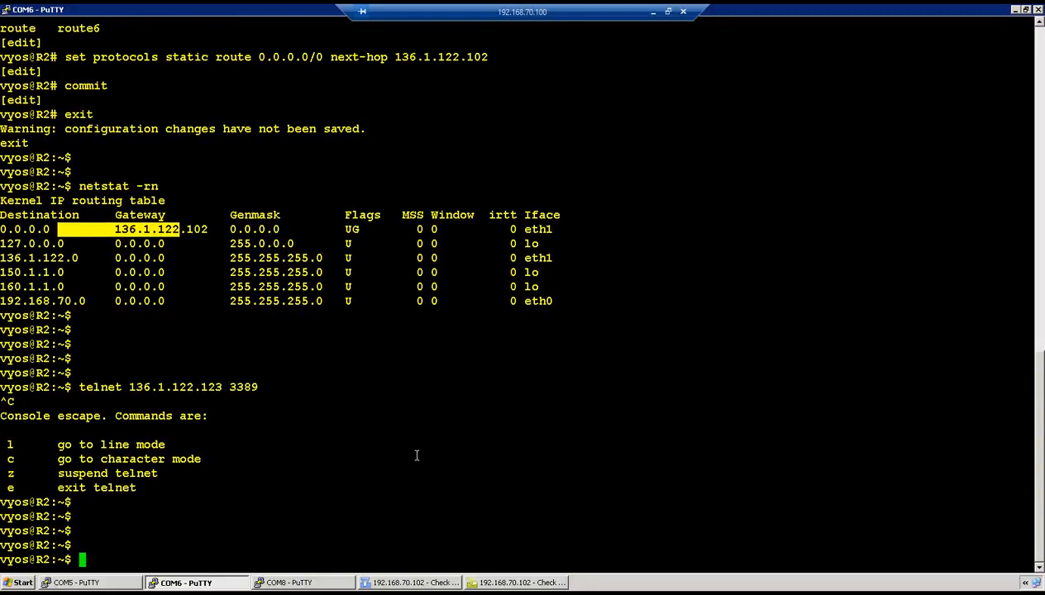
key(Return)
key(Return)
key(Up)
key(BackSpace)
key(BackSpace)
key(BackSpace)
key(BackSpace)
text(222)
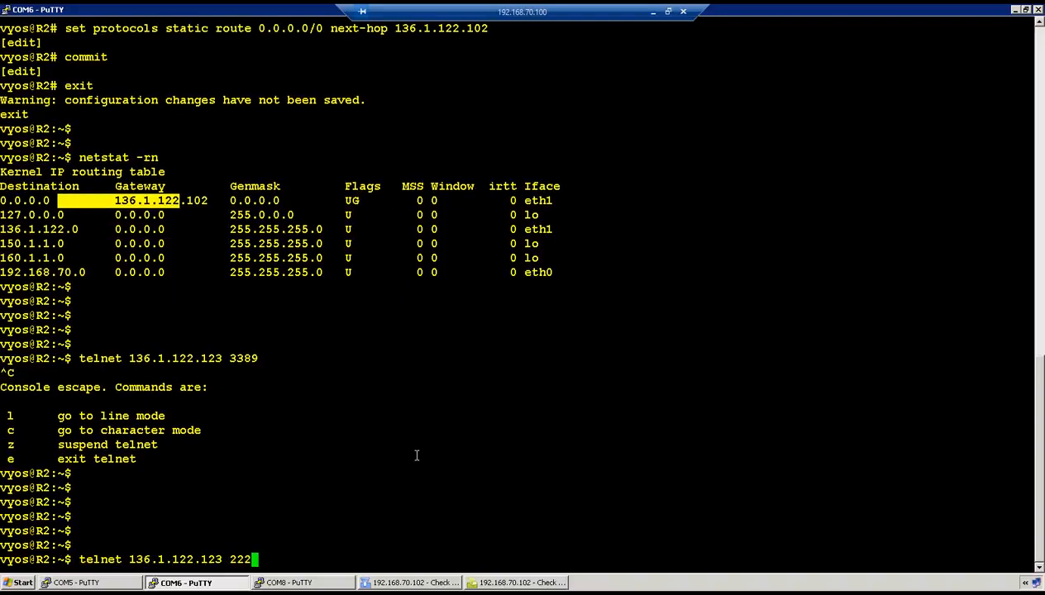
text(2)
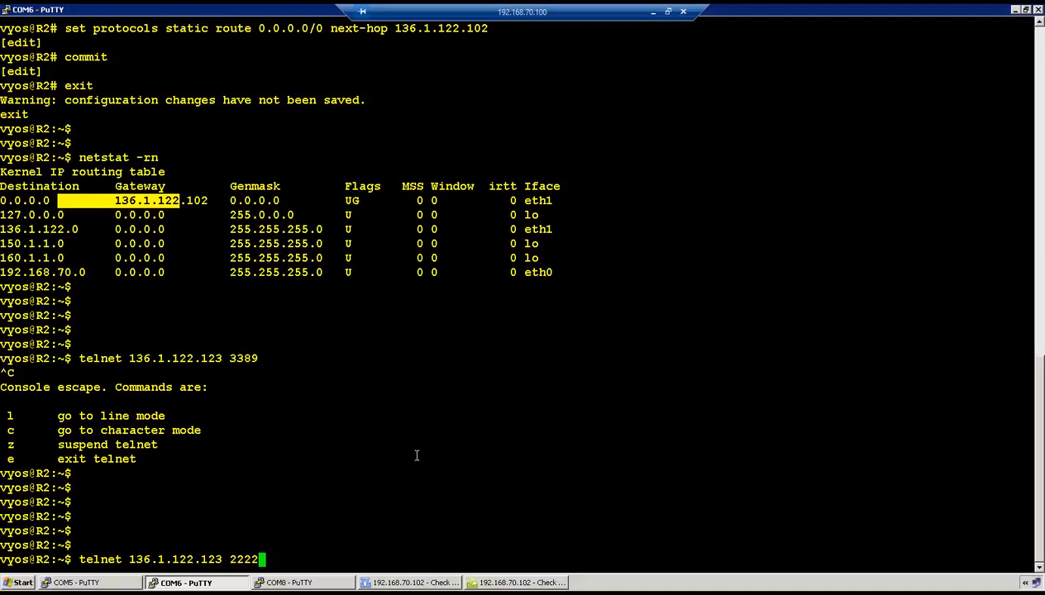
key(Return)
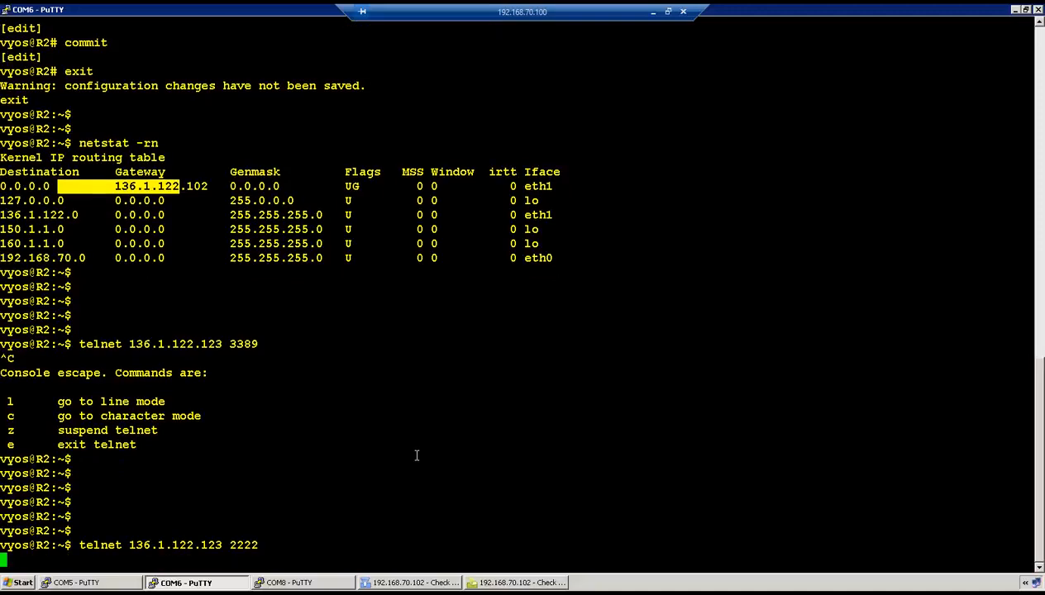
Open log record 3105 and confirm it translates to R1-136.1.121.11 port 22
click(493, 583)
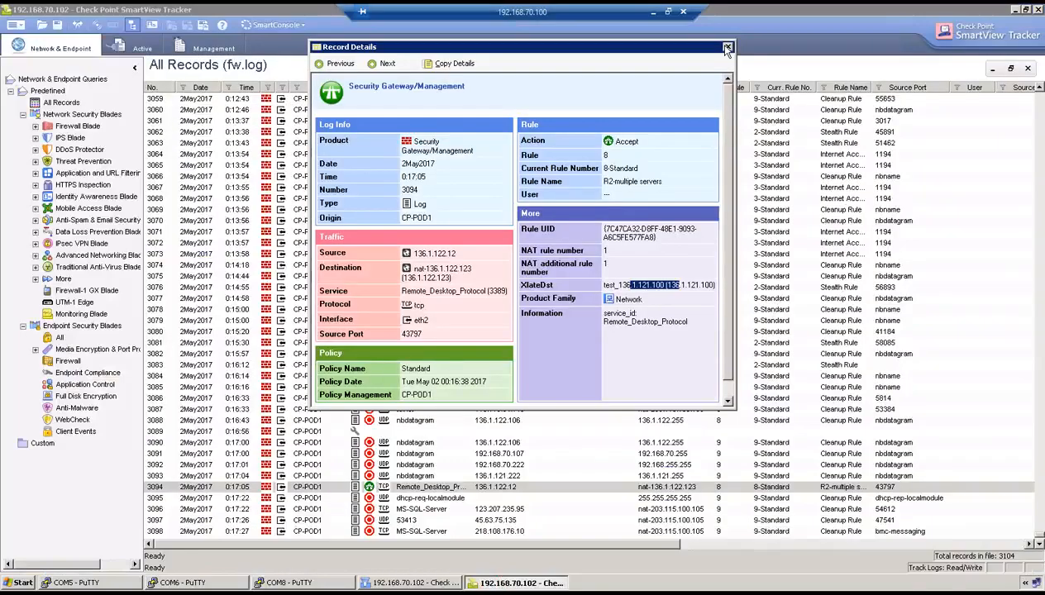
click(653, 73)
click(653, 73)
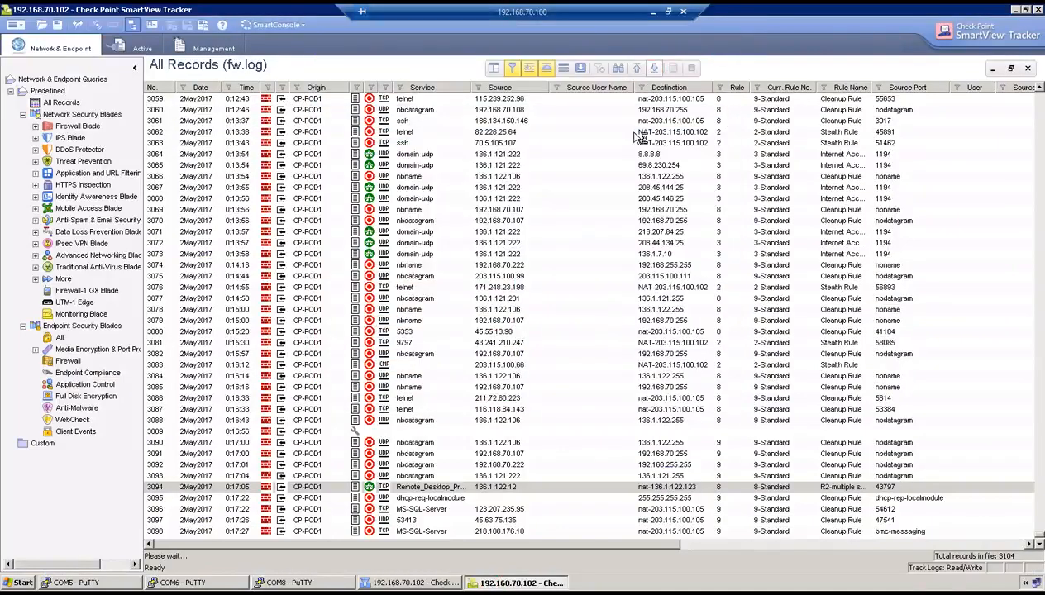
double_click(450, 530)
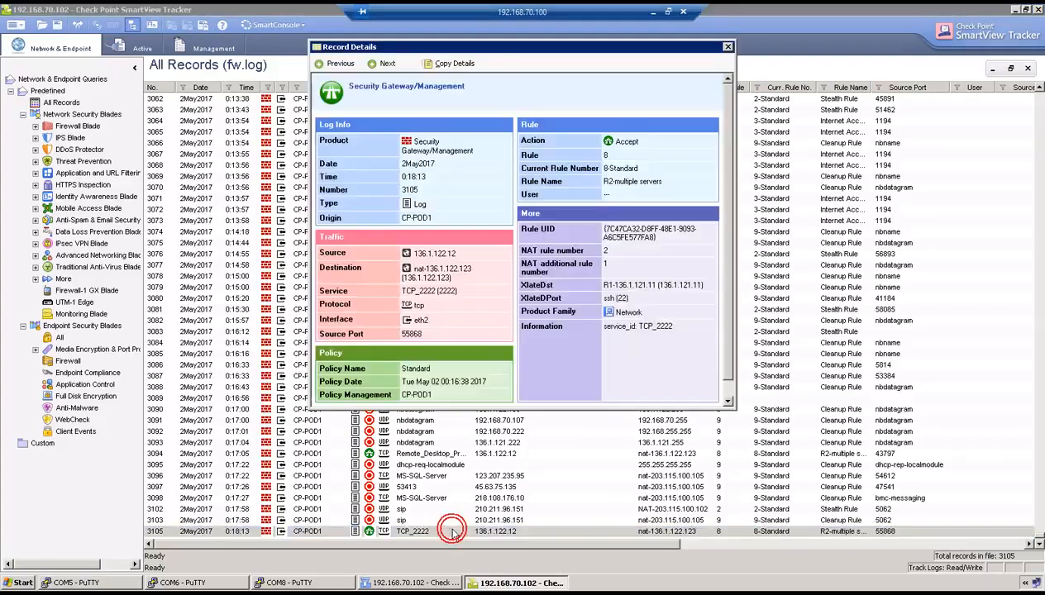
drag(614, 284, 664, 281)
double_click(623, 299)
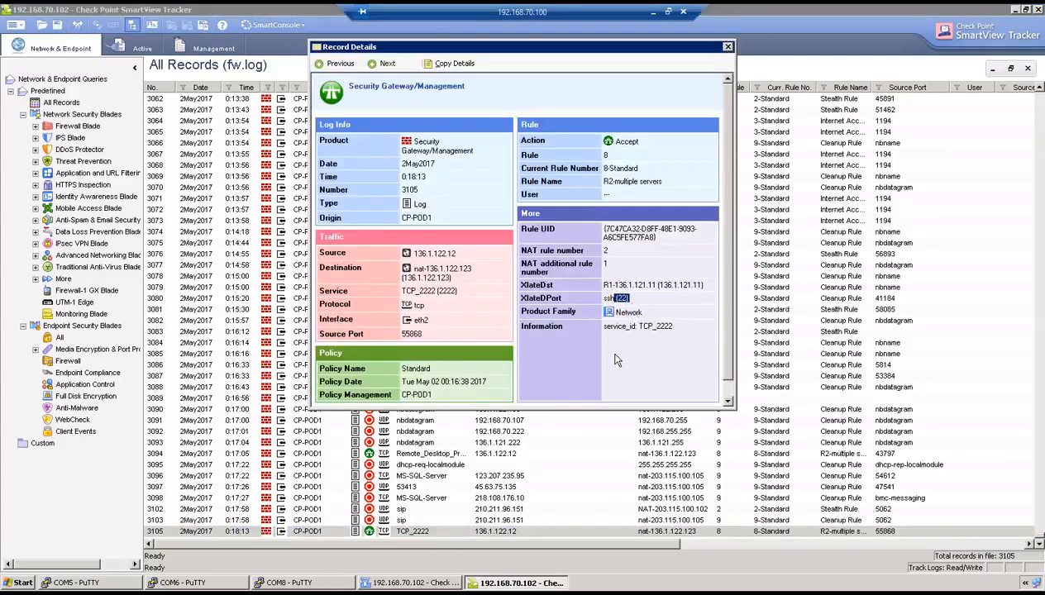
Abort the port 2222 telnet on R2, list 's' commands, and show the exam page
click(177, 584)
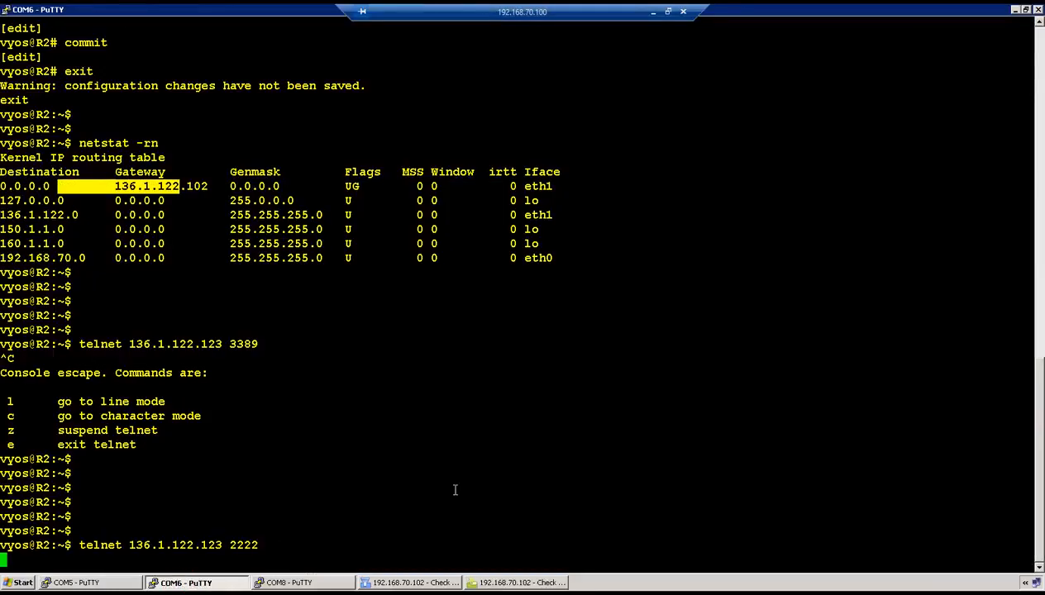
key(ctrl+c)
text(s)
key(Tab)
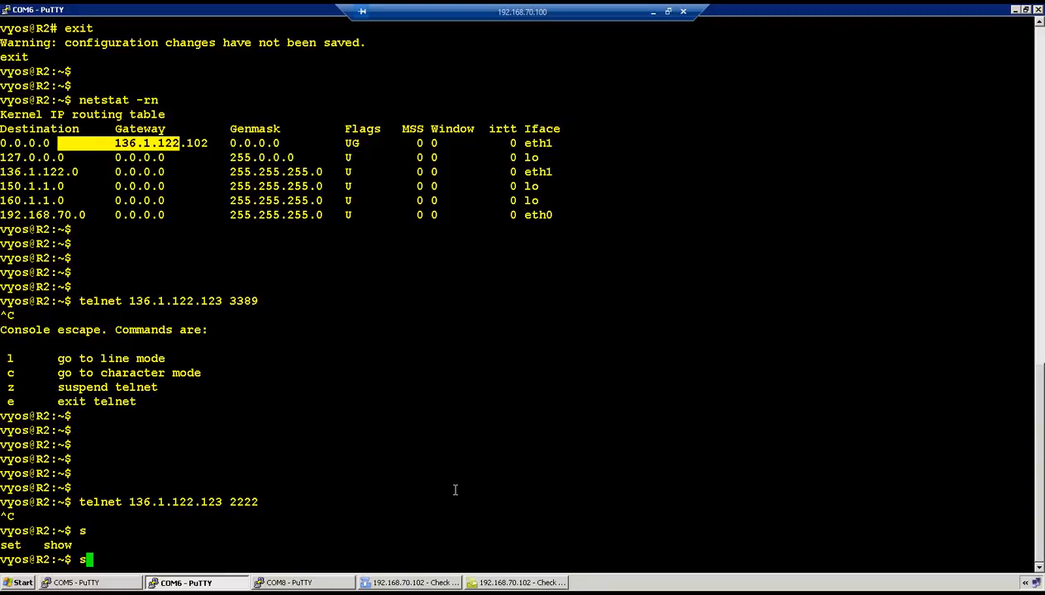
key(BackSpace)
key(Return)
key(Return)
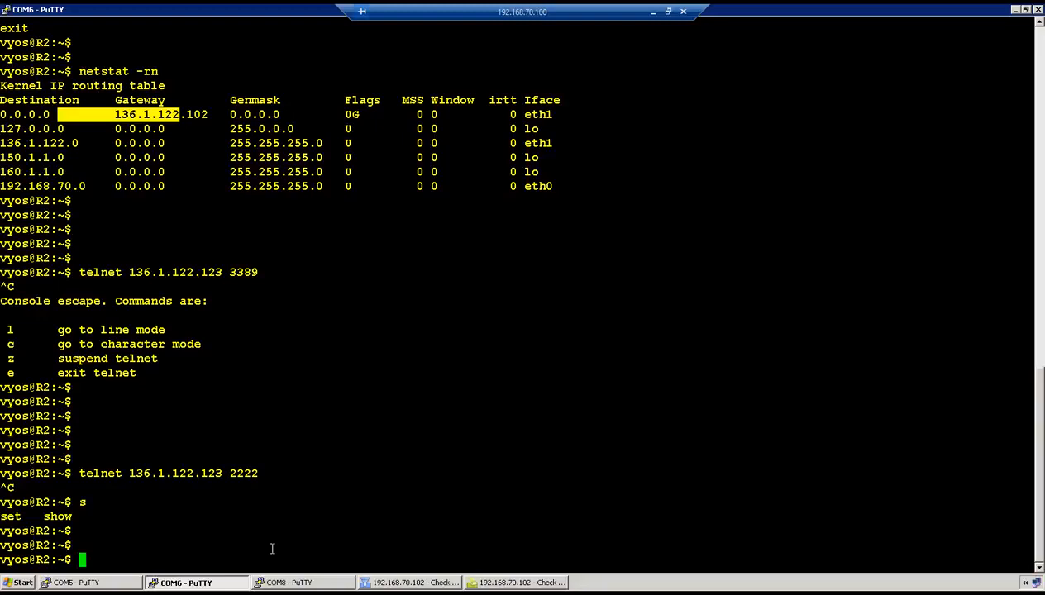
click(653, 12)
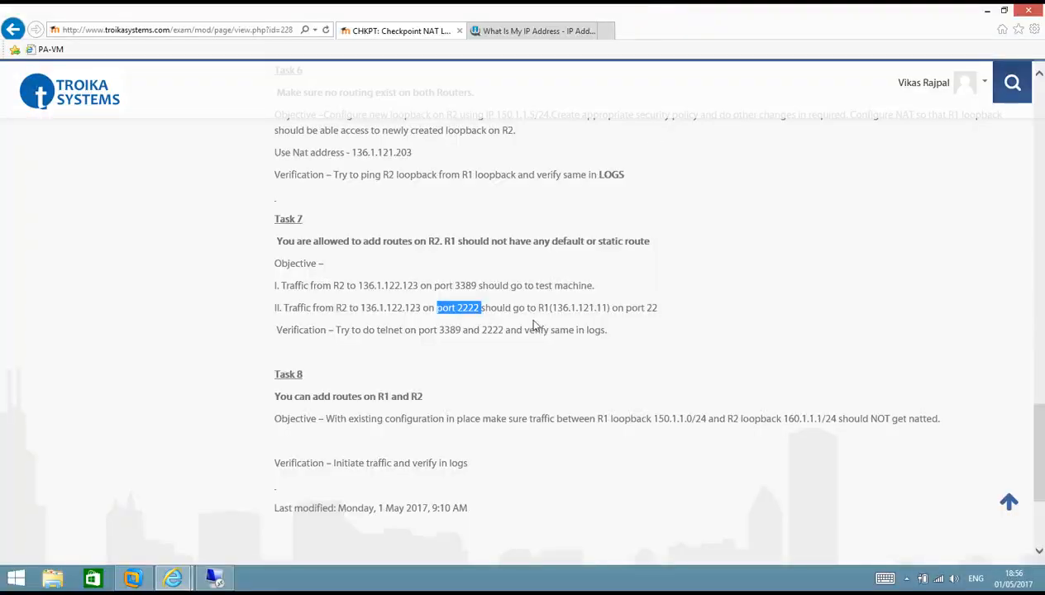
Highlight the Task 7 requirement about R1 routes, then return to SmartDashboard
drag(299, 241, 624, 242)
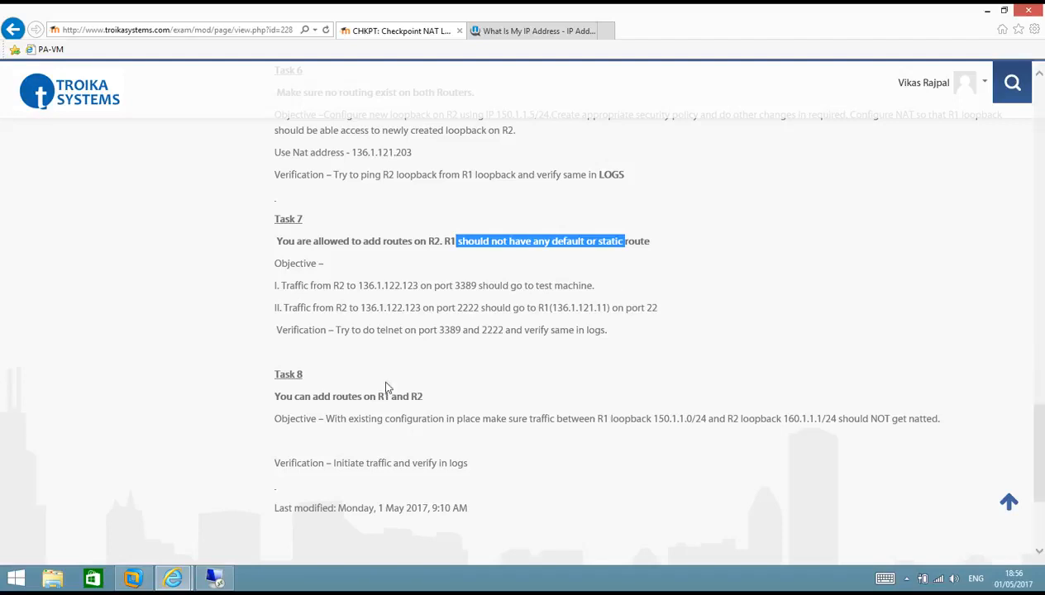
click(213, 578)
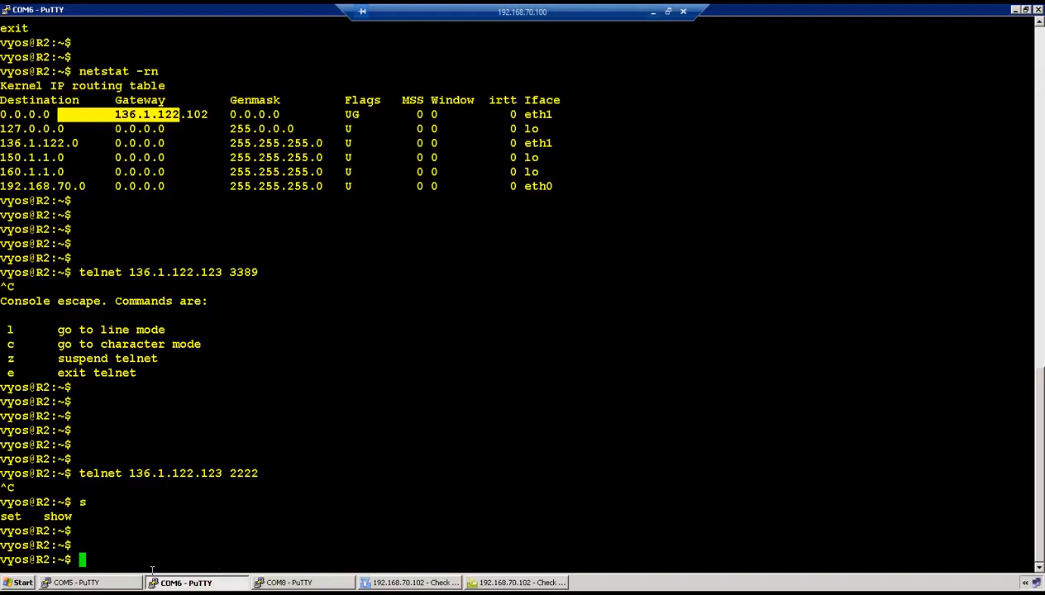
click(410, 582)
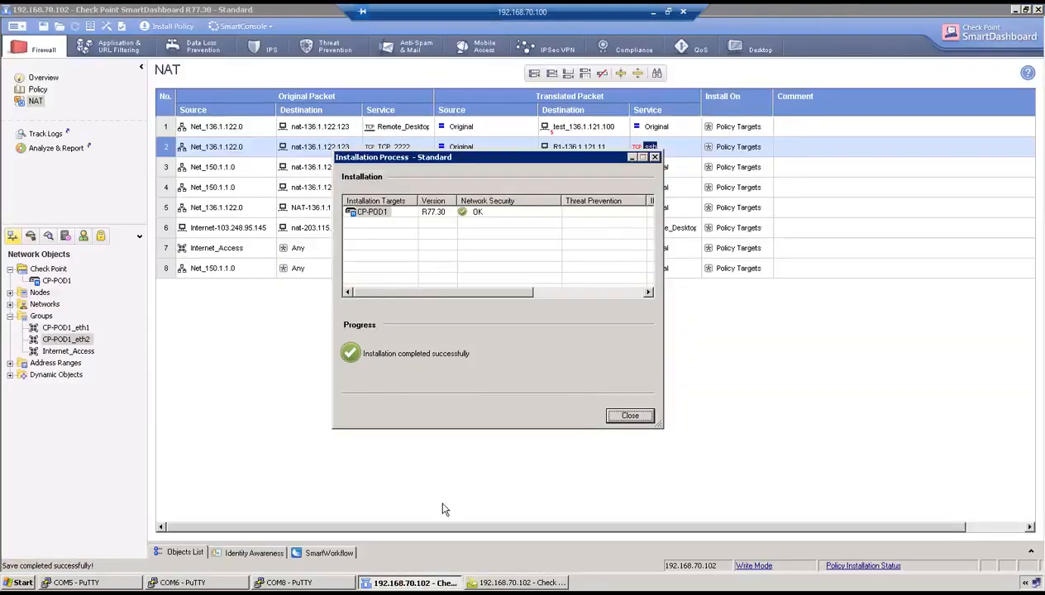
Dismiss the install report and start adding a static translated source to NAT rule 1
click(629, 415)
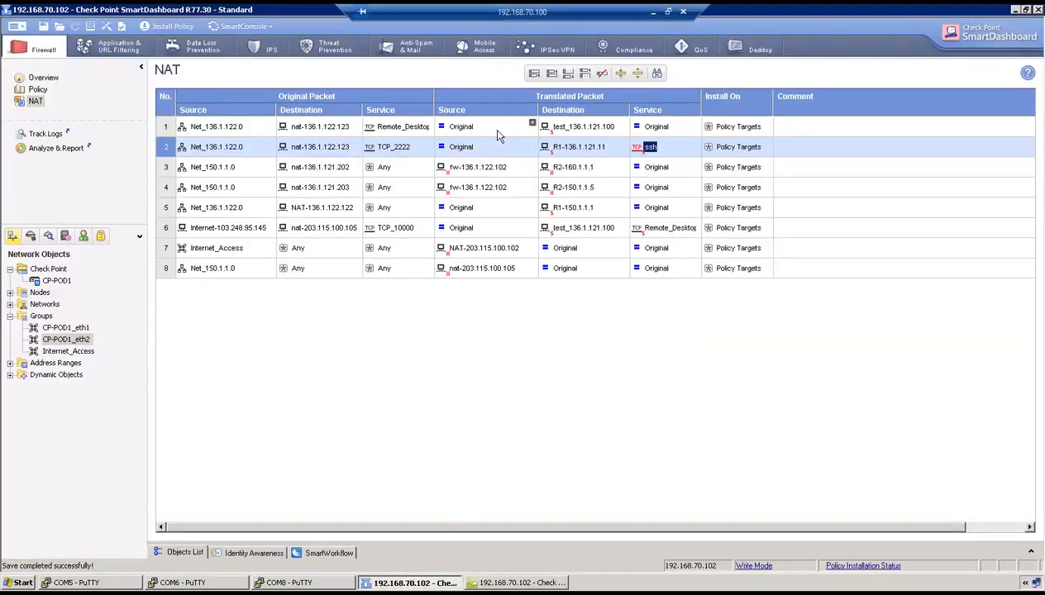
right_click(461, 129)
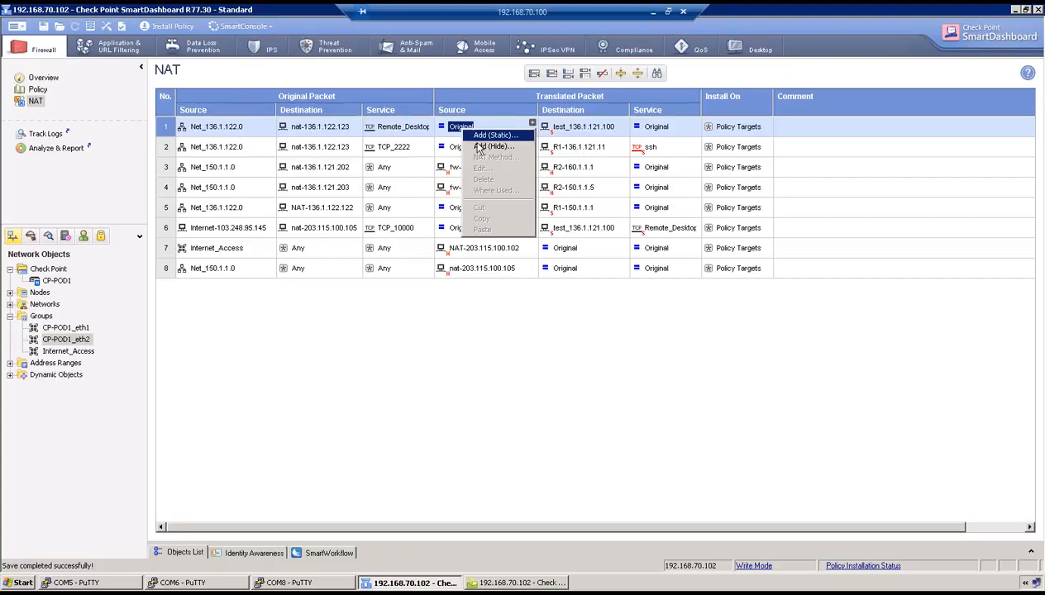
click(493, 146)
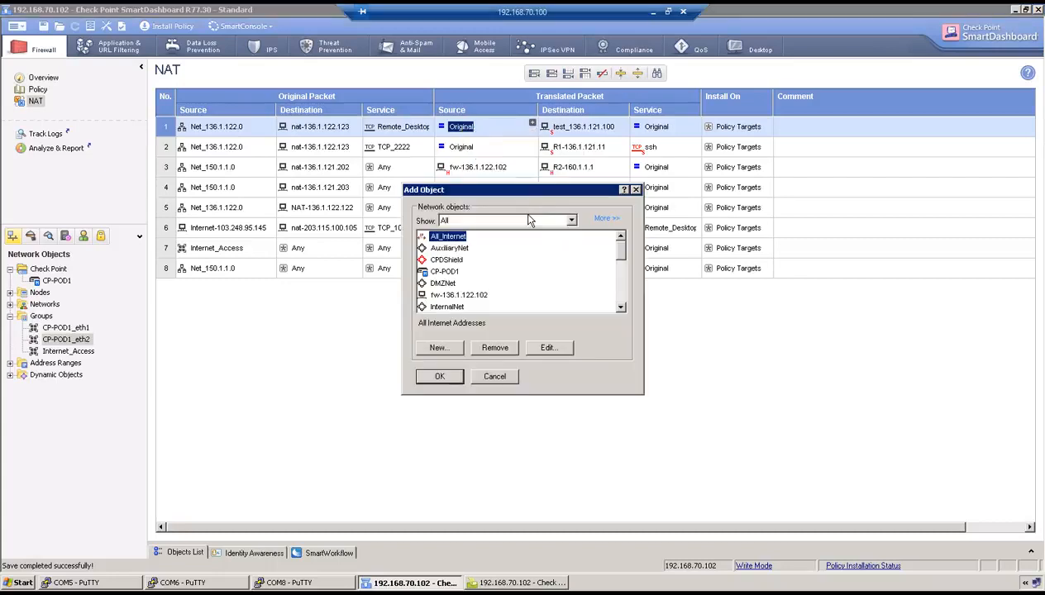
click(443, 351)
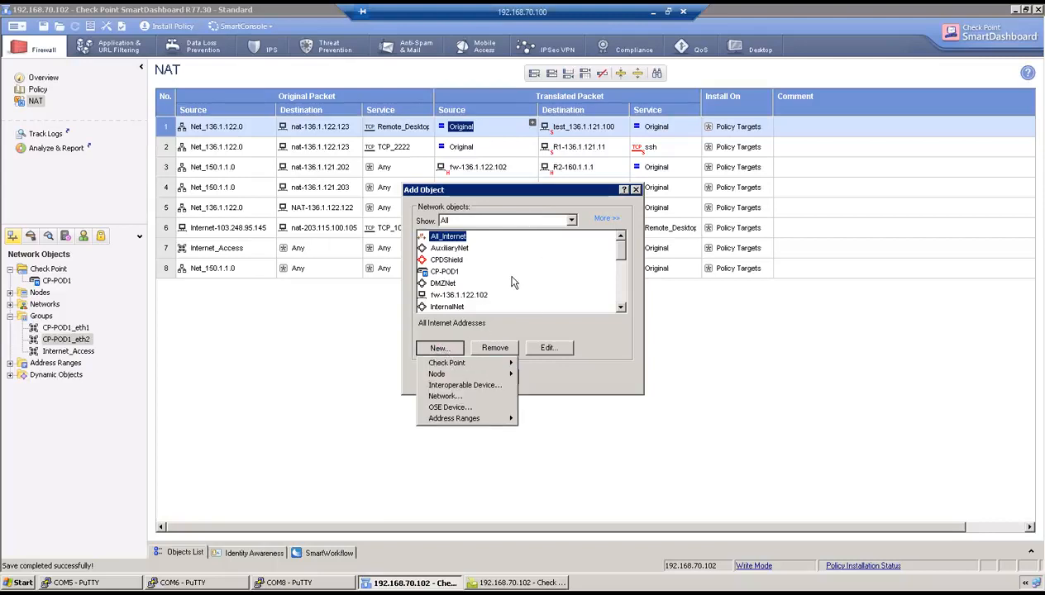
click(453, 279)
scroll(453, 284, down, 8)
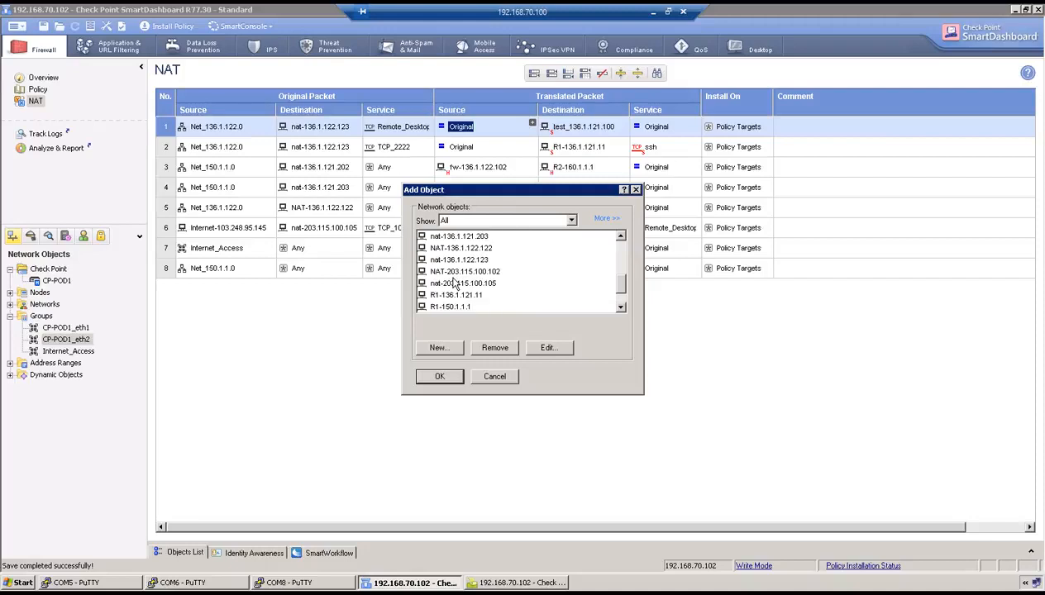
scroll(454, 284, up, 1)
scroll(453, 284, down, 2)
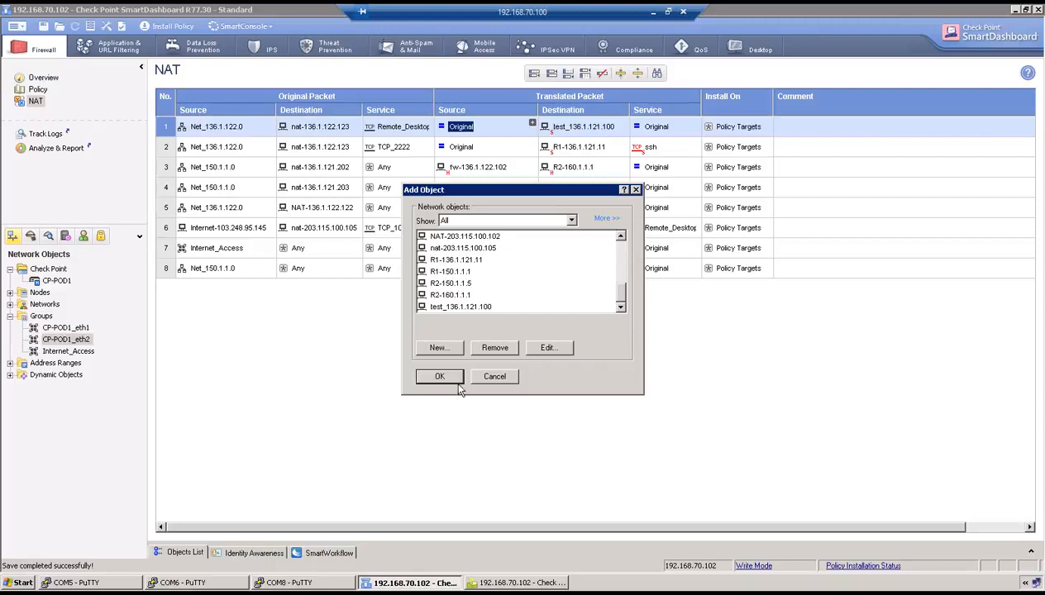
Create host fw-136.1.121.102 with IPv4 address 136.1.121.102
click(438, 347)
mouse_move(496, 375)
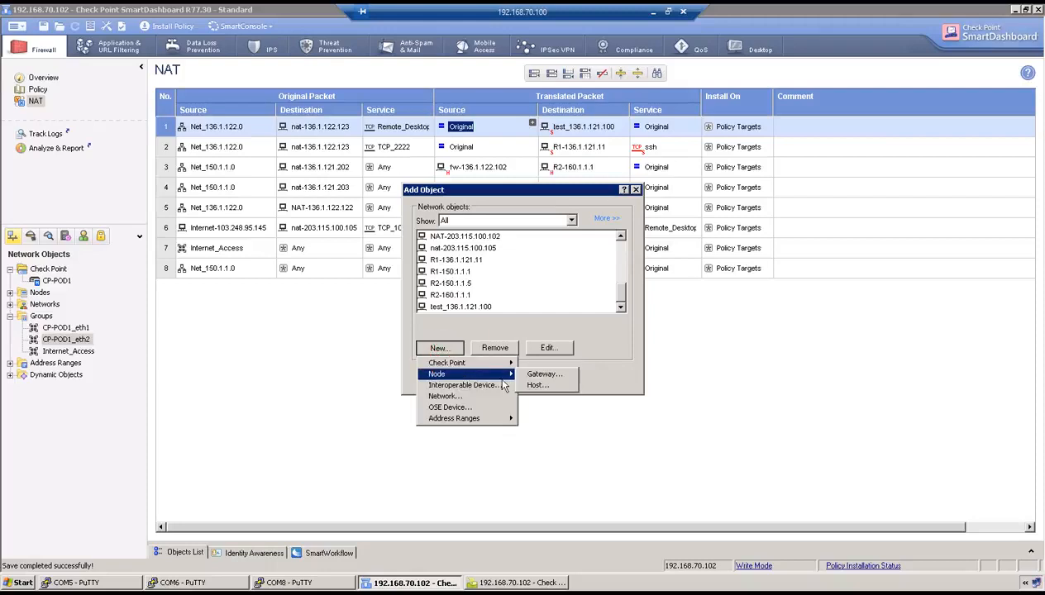
click(537, 386)
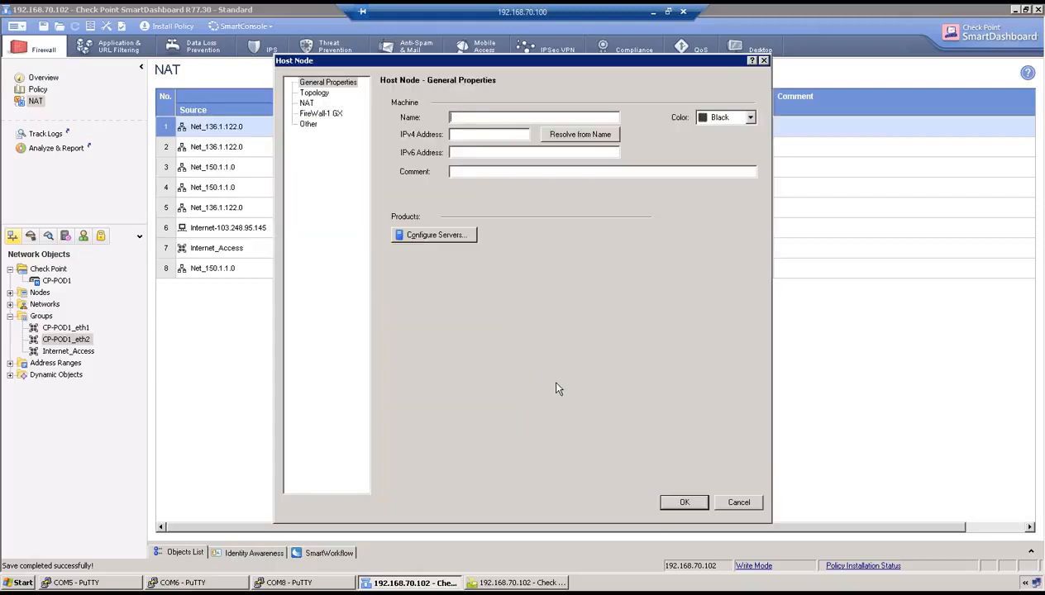
text(fw-136.1.121.102)
key(Tab)
text(136.1.)
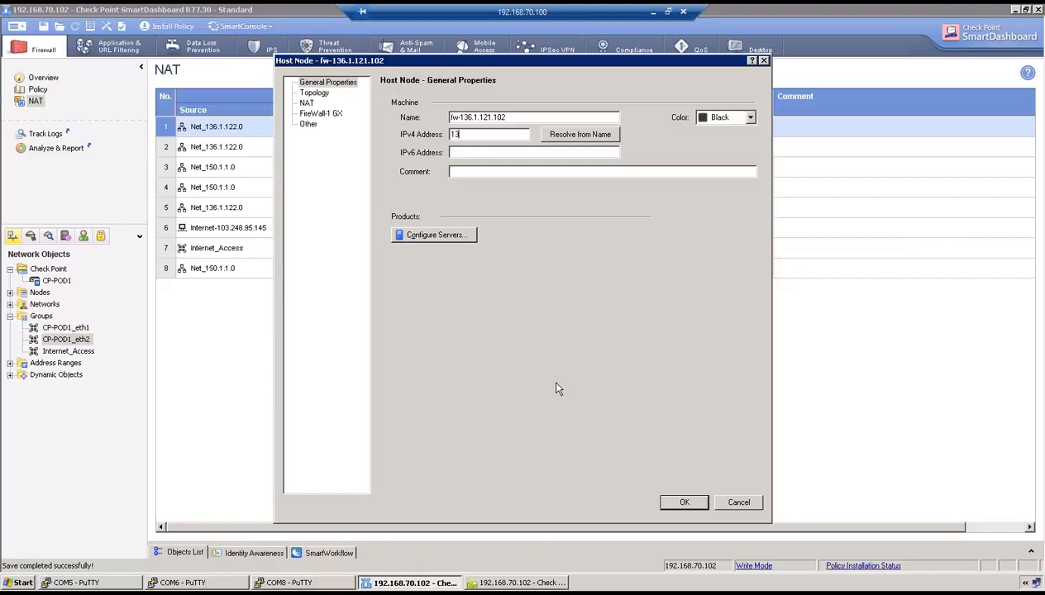
text(121.102)
click(683, 502)
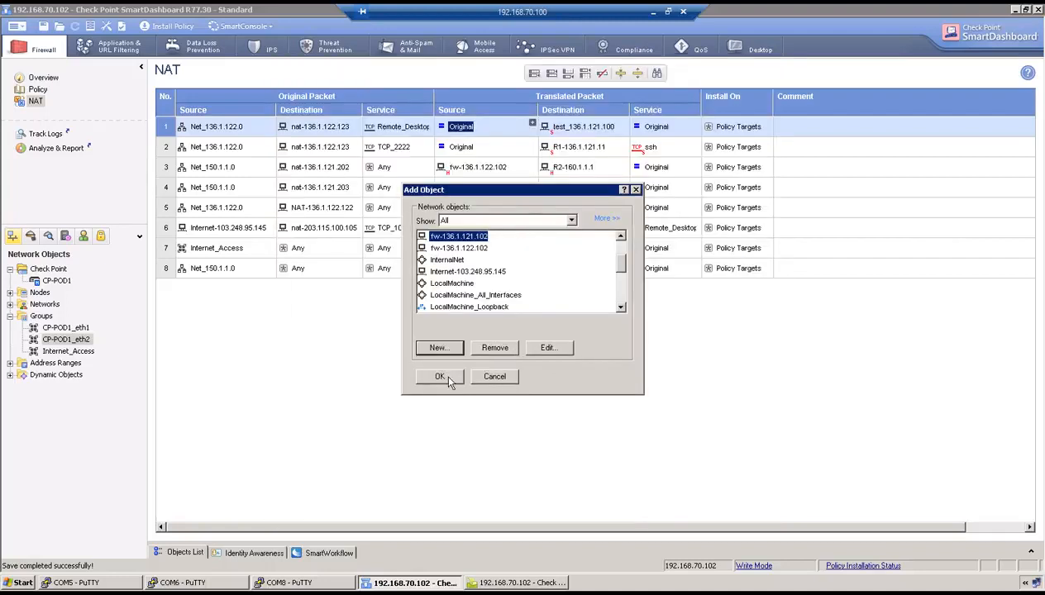
Use fw-136.1.121.102 as the translated source of NAT rules 1 and 2
click(442, 377)
click(478, 130)
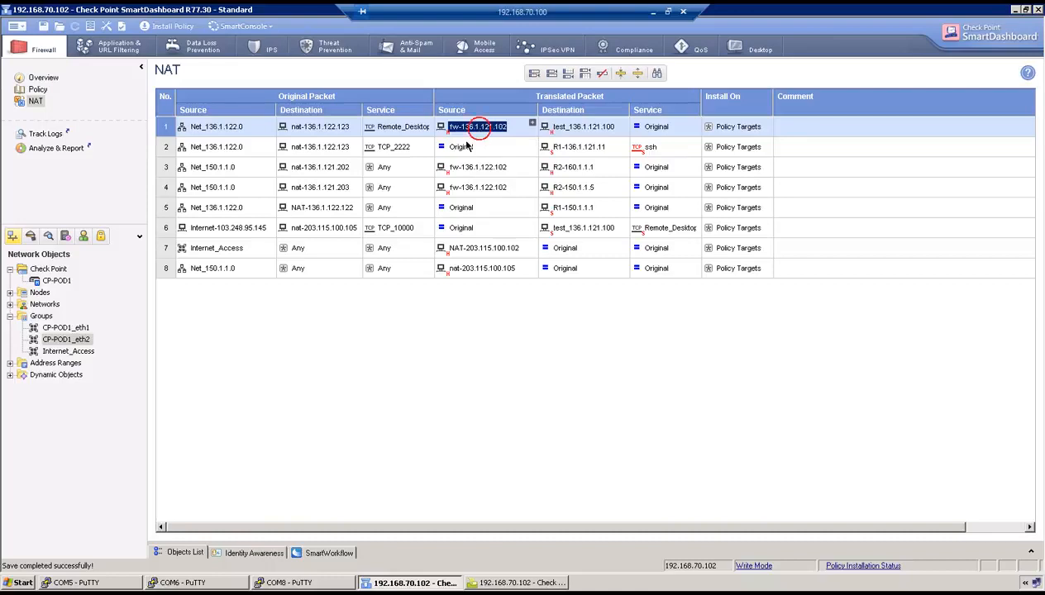
drag(467, 147, 467, 148)
Install the updated policy on CP-POD1 while recalling R2's telnet command to port 2222
click(168, 28)
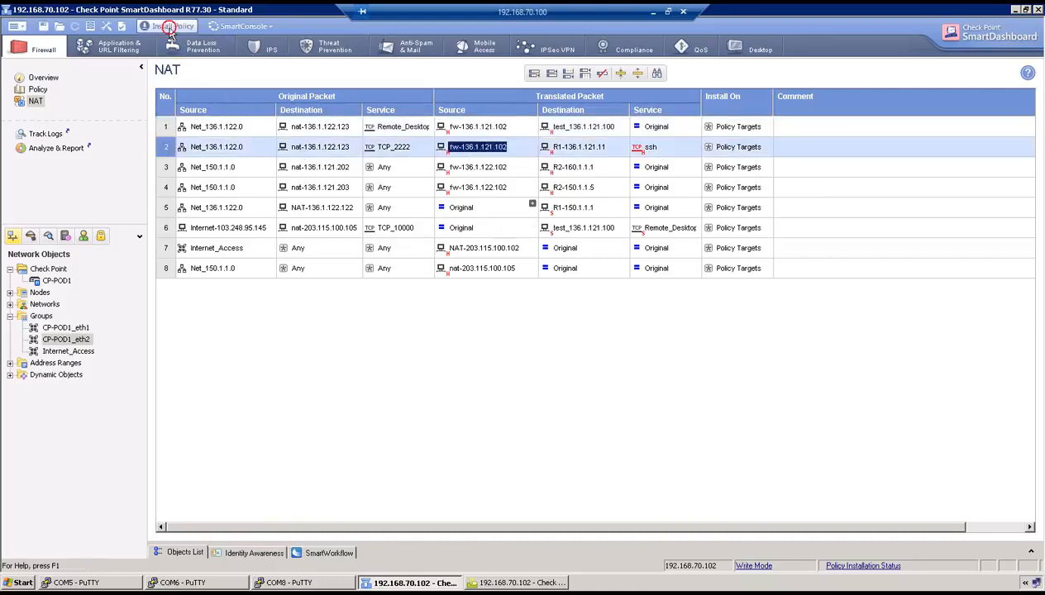
click(583, 450)
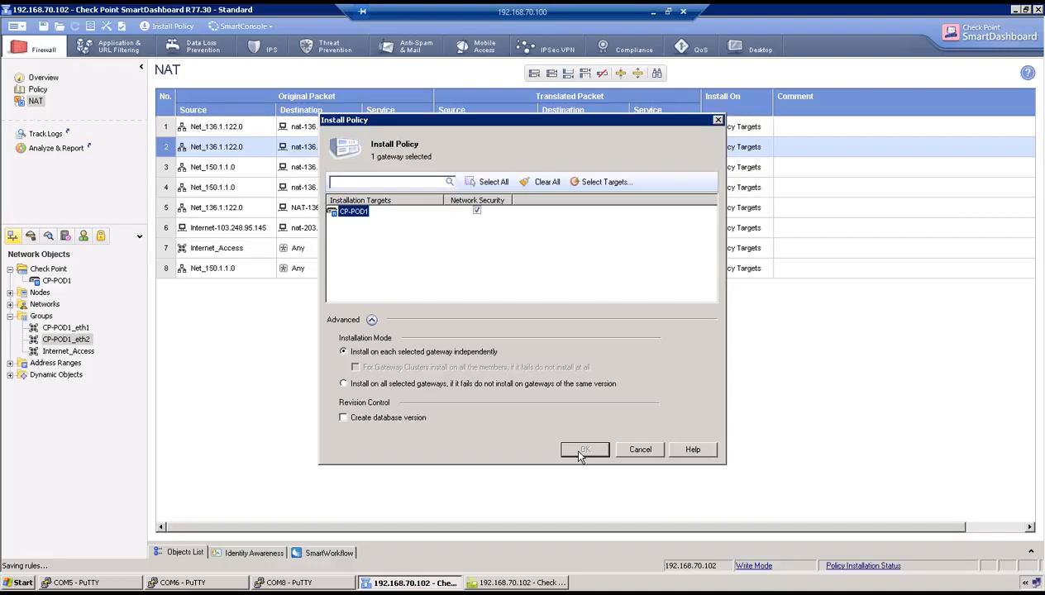
click(198, 582)
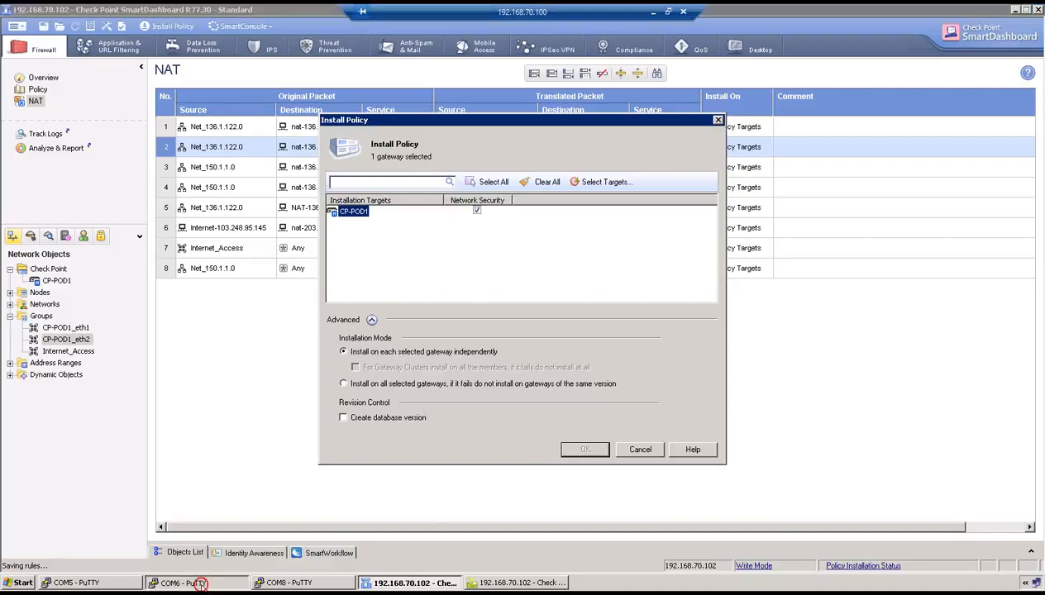
key(Return)
key(Return)
key(Return)
key(Return)
key(Return)
key(Return)
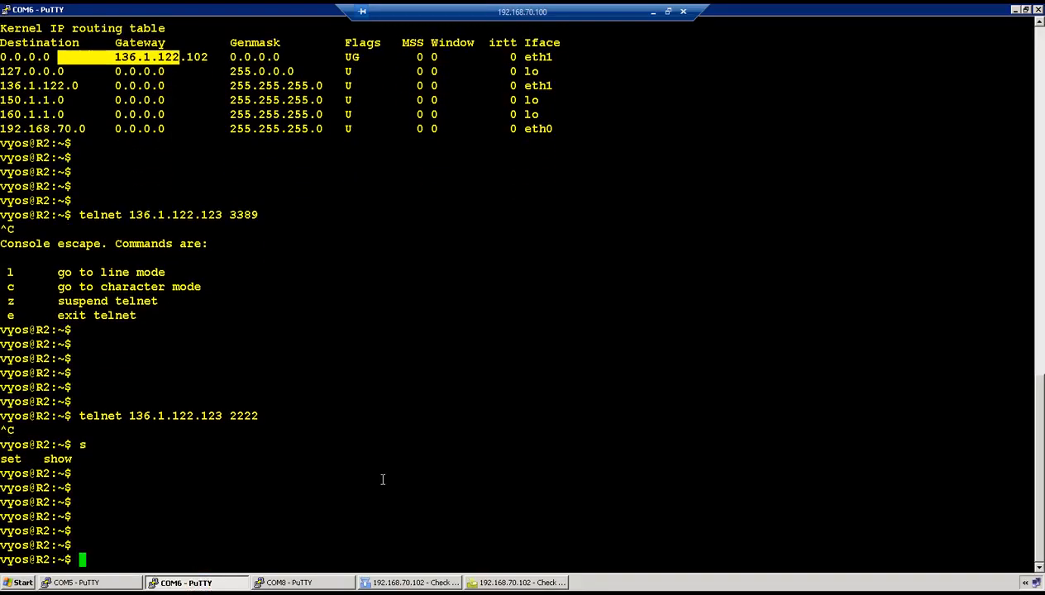
key(Up)
key(Up)
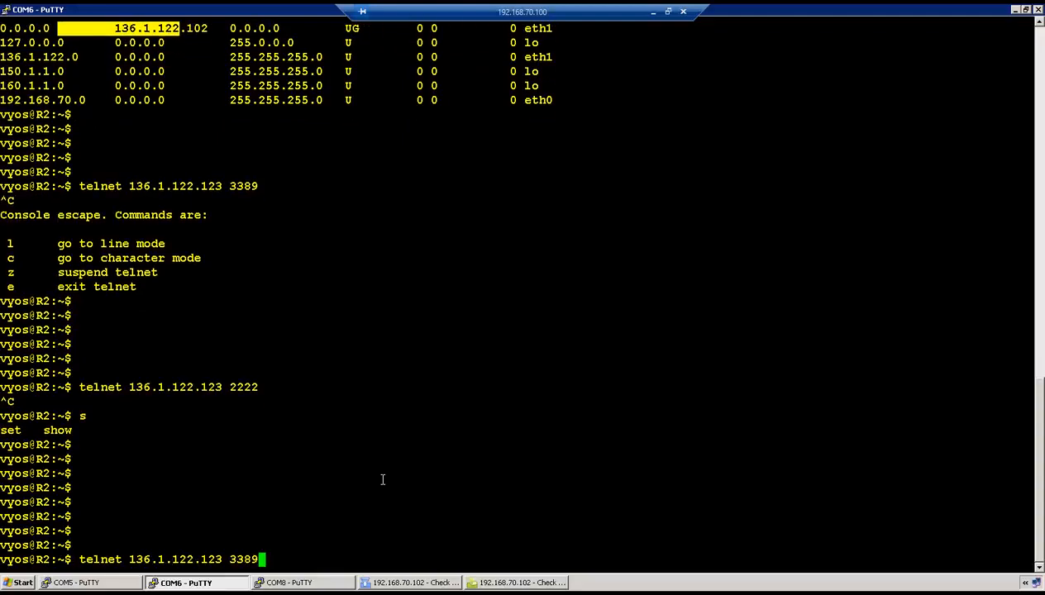
key(Down)
click(399, 582)
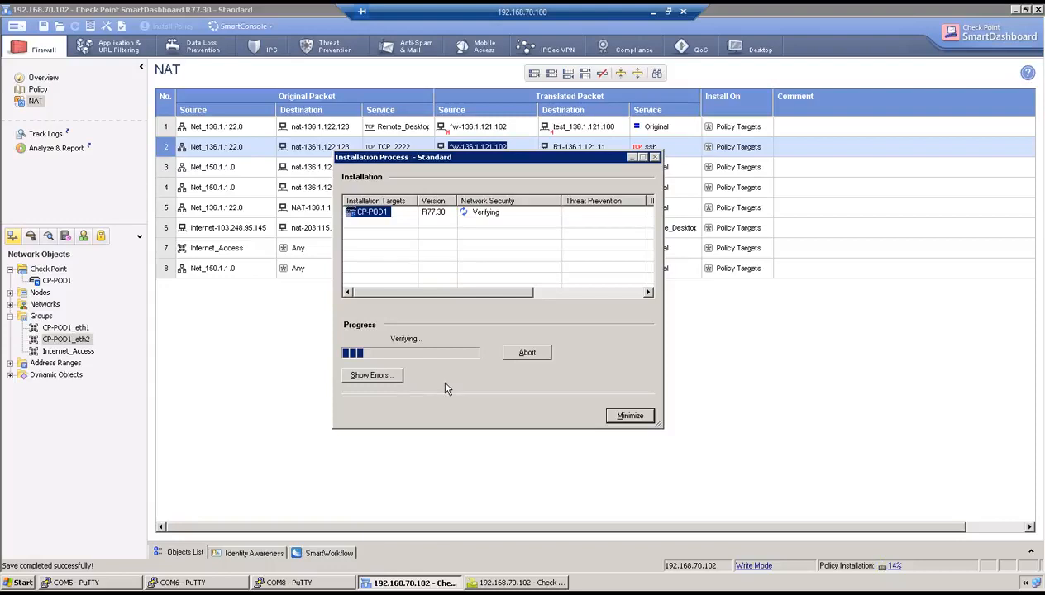
click(653, 13)
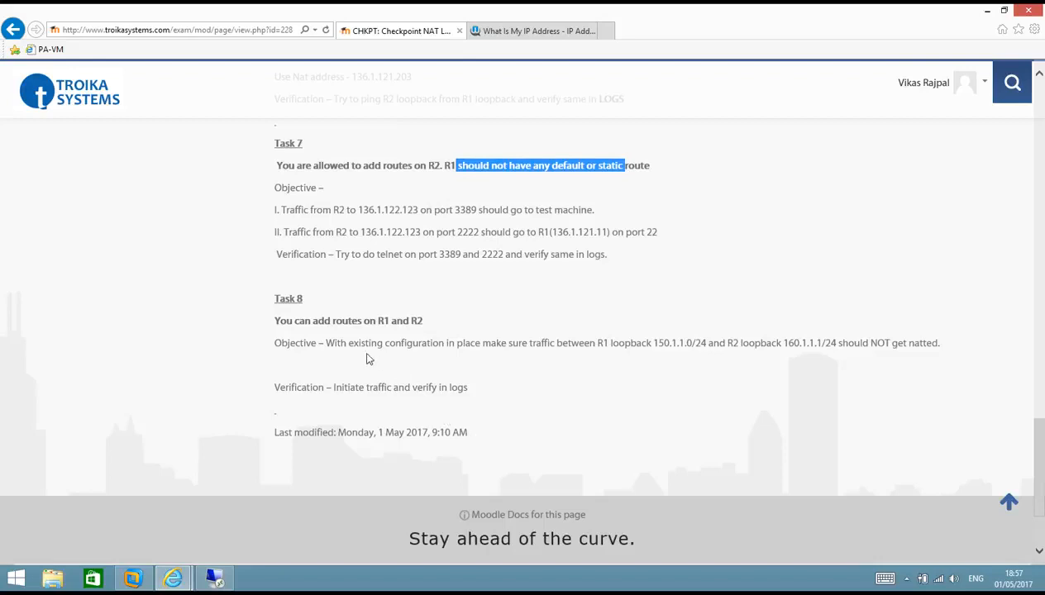
Read Task 8: R1 150.1.1.0/24 and R2 160.1.1.1/24 loopback traffic must not be NATed
drag(348, 342, 785, 347)
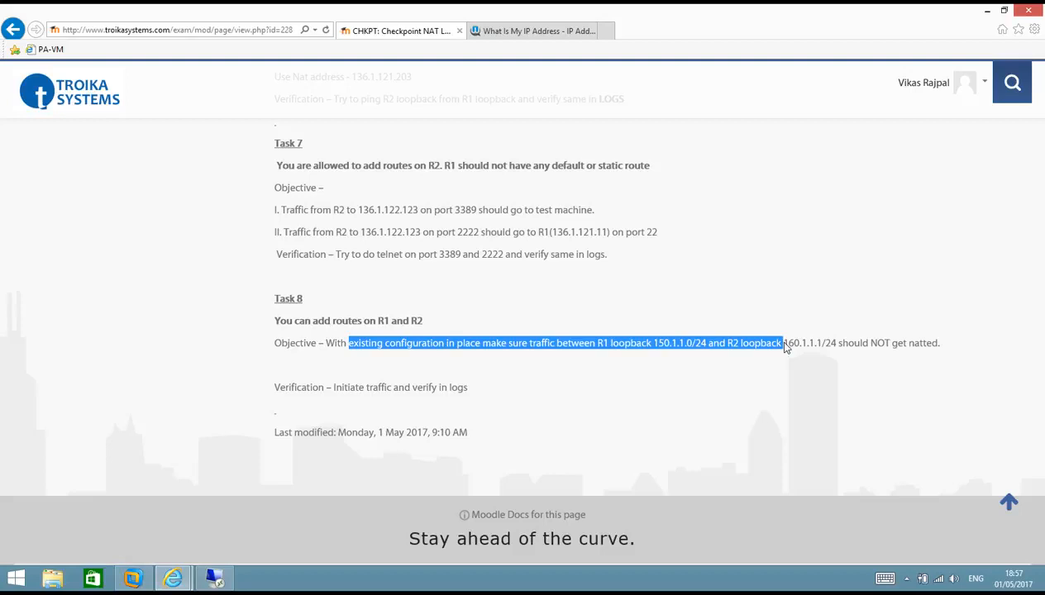
click(215, 579)
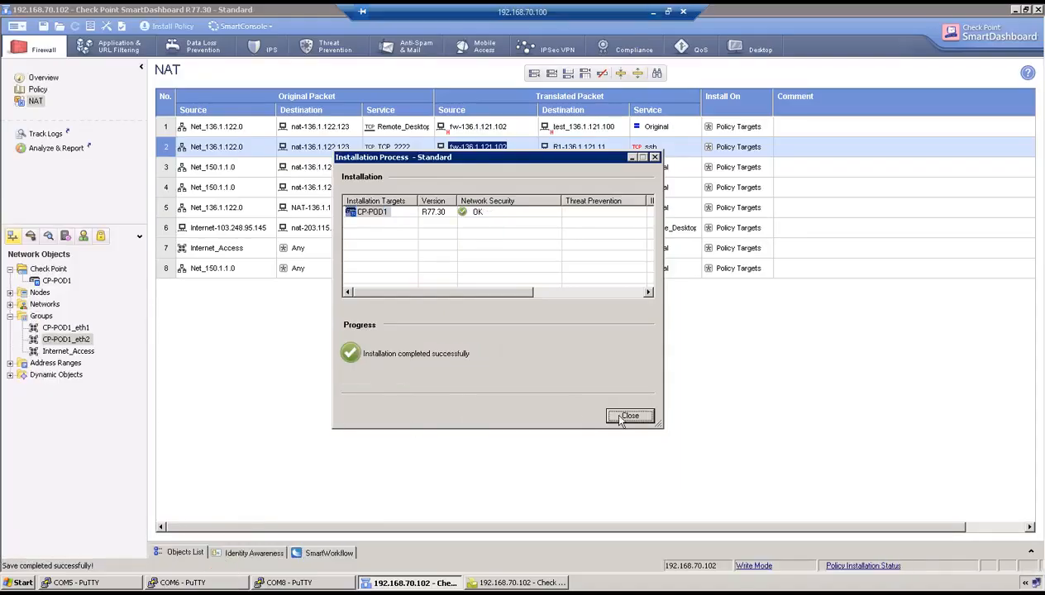
Close the install report and retry R2's telnet to 136.1.122.123 port 3389, then interrupt it
click(618, 415)
click(184, 582)
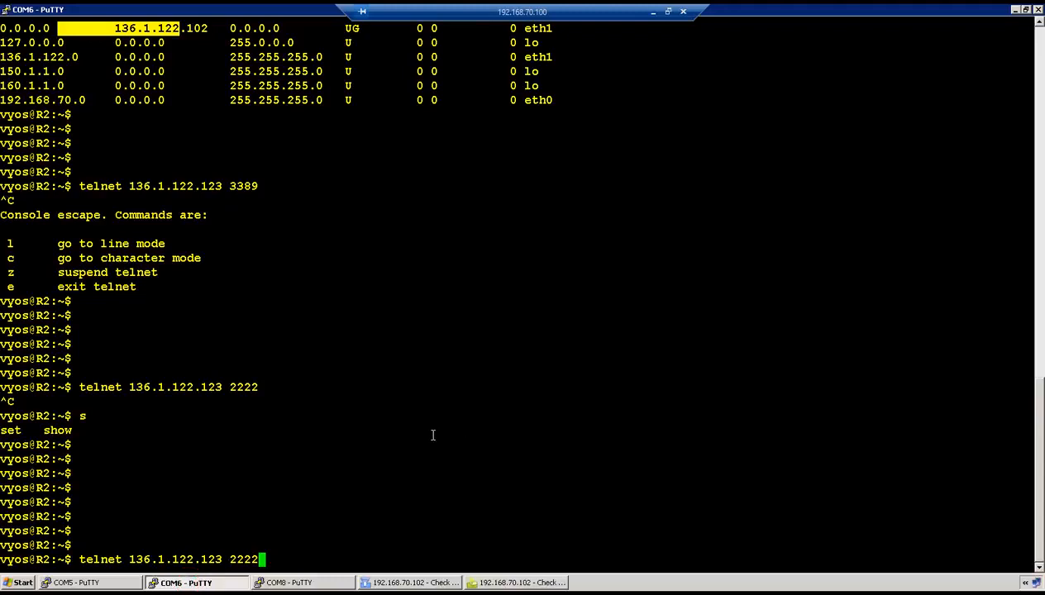
key(Up)
key(Return)
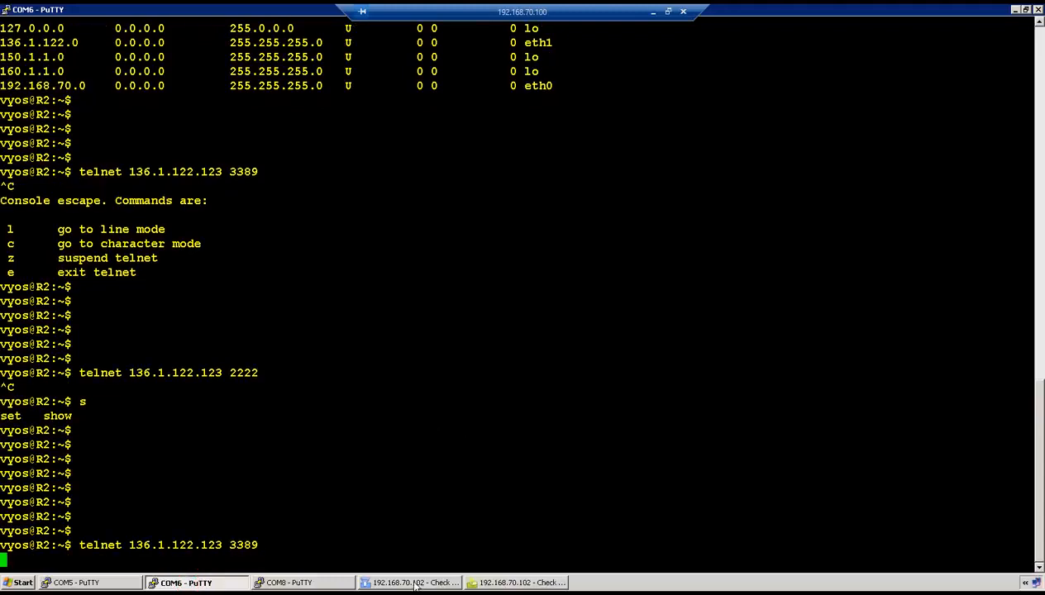
key(ctrl+c)
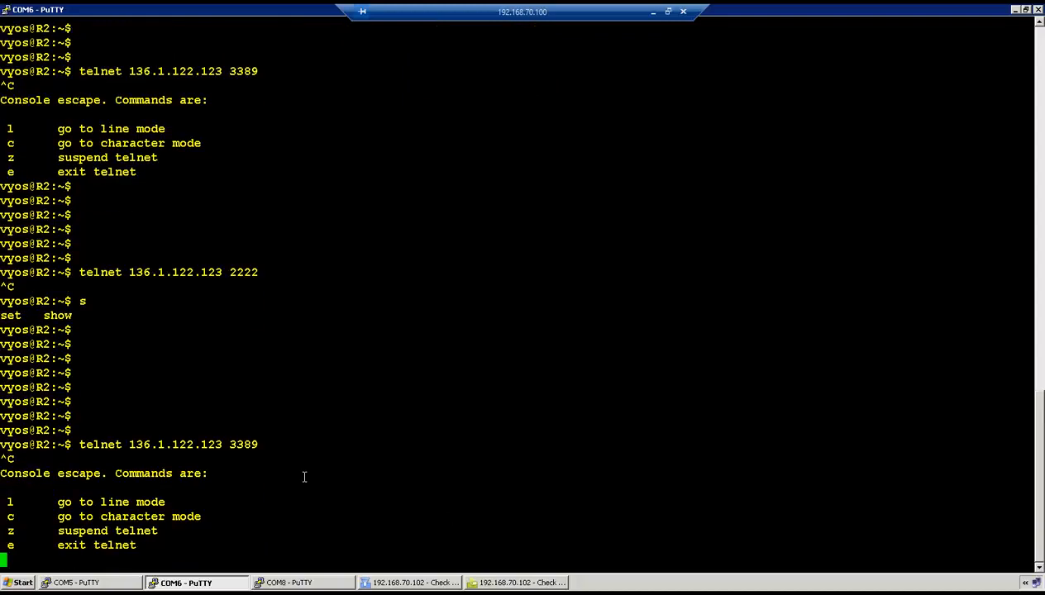
key(Return)
key(Return)
key(Return)
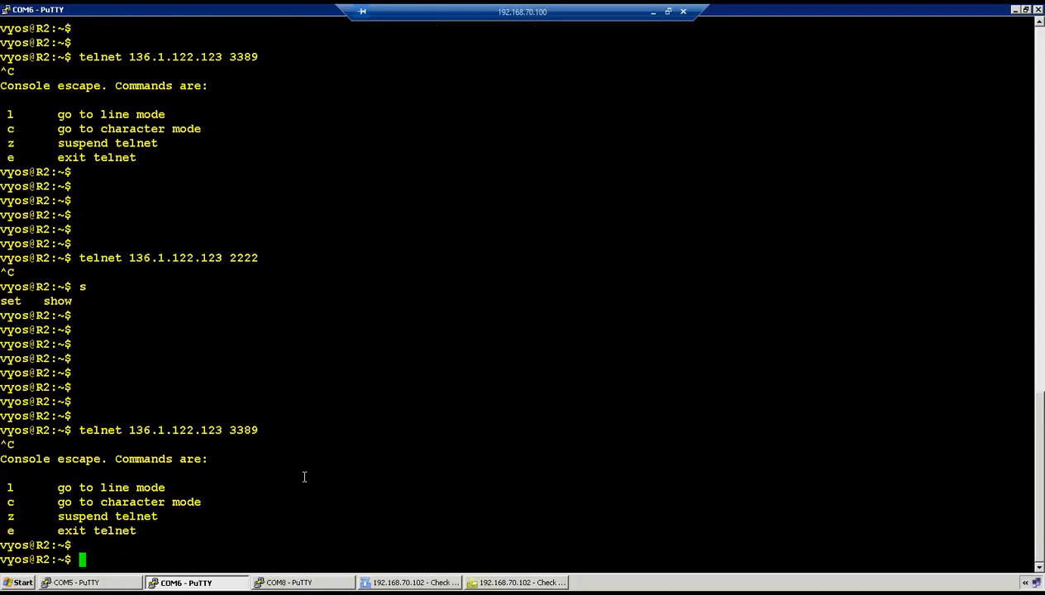
On CP-POD1's console, set the expert password and enter expert mode
click(258, 583)
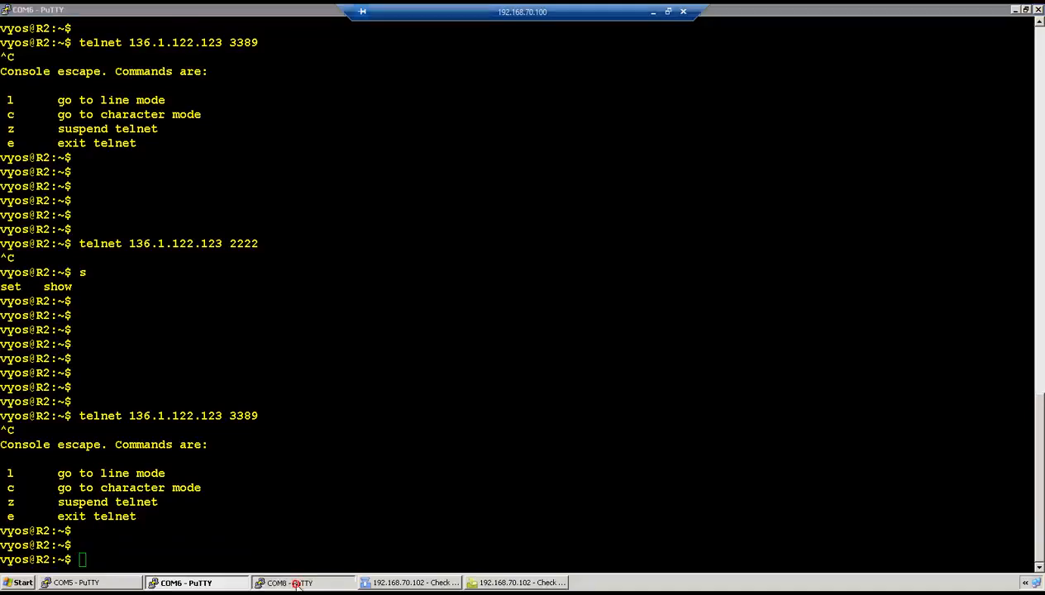
text(set exp)
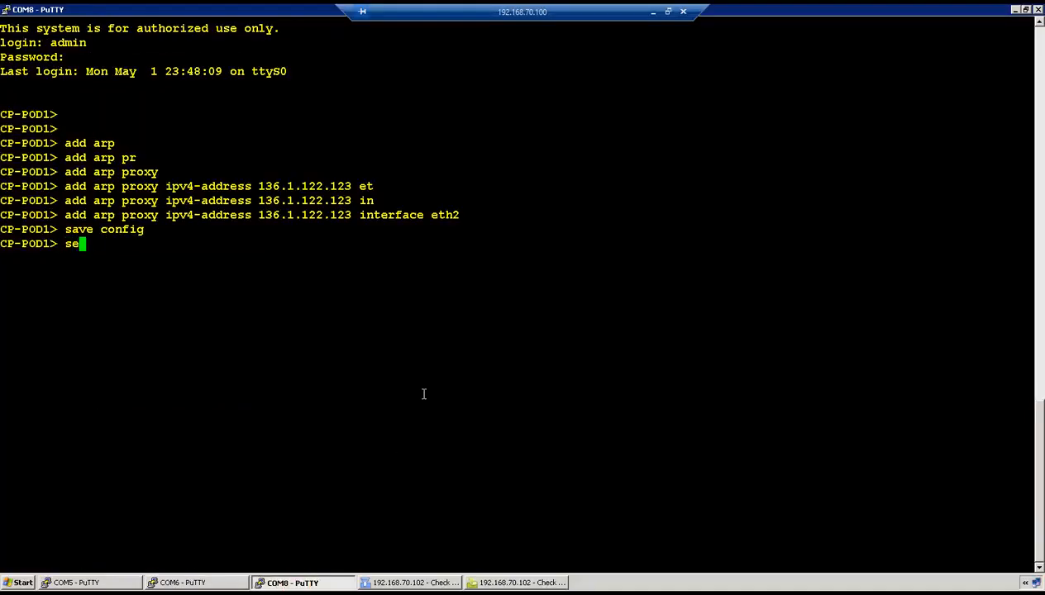
key(Tab)
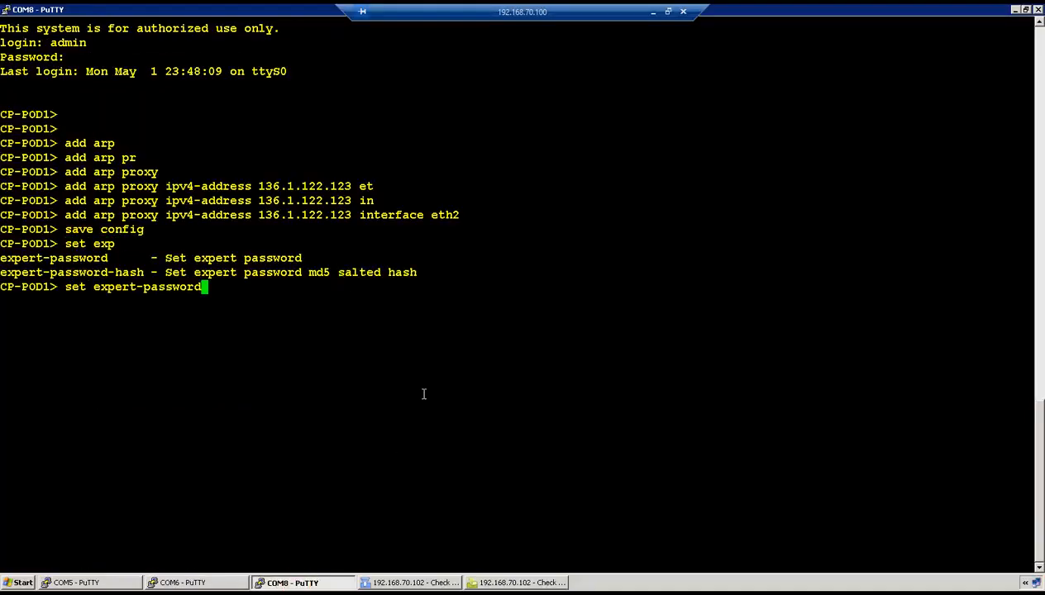
key(Return)
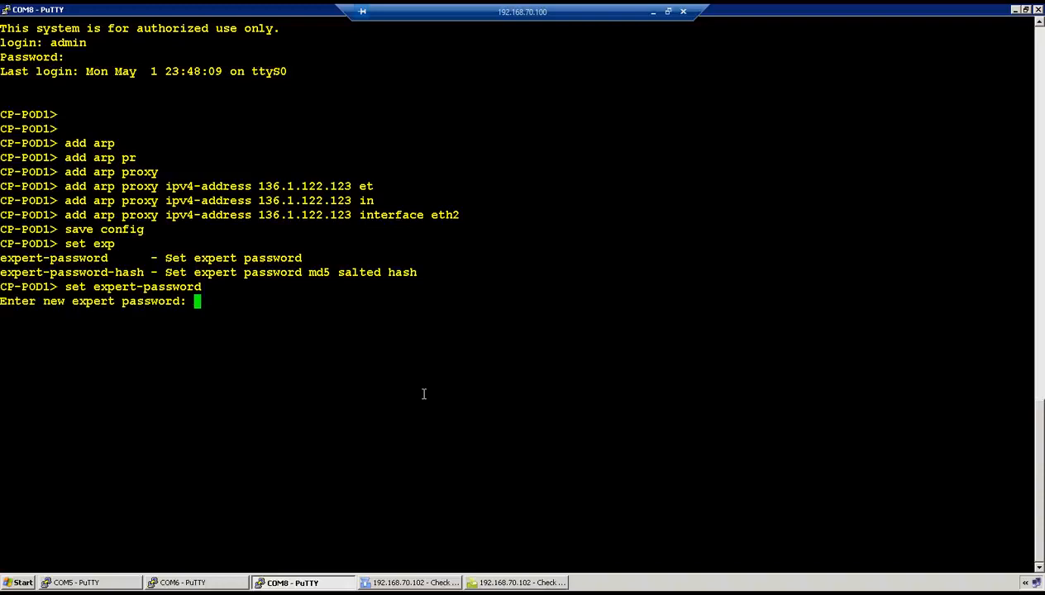
key(Return)
key(Return)
text(exp)
key(Tab)
key(Return)
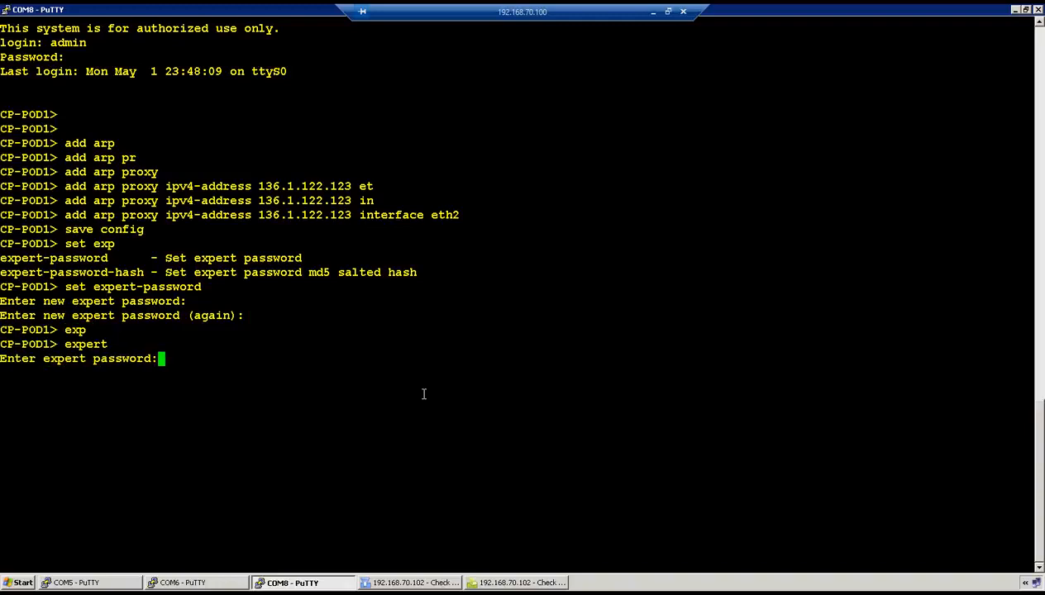
key(Return)
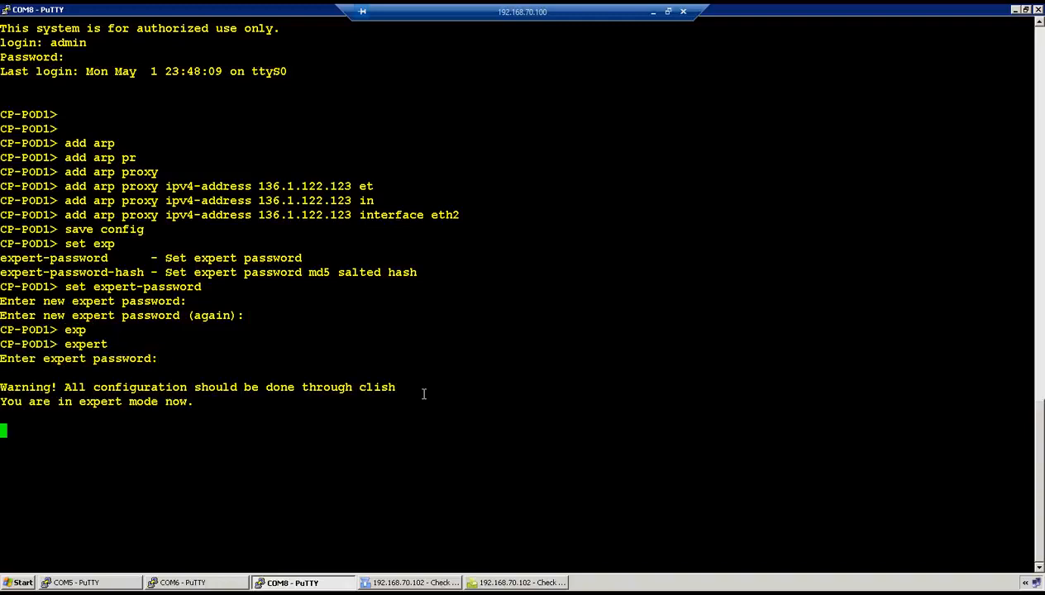
key(Return)
List interfaces with ifconfig and run 'tcpdump -i eth1 port 3389'
text(ifconfig)
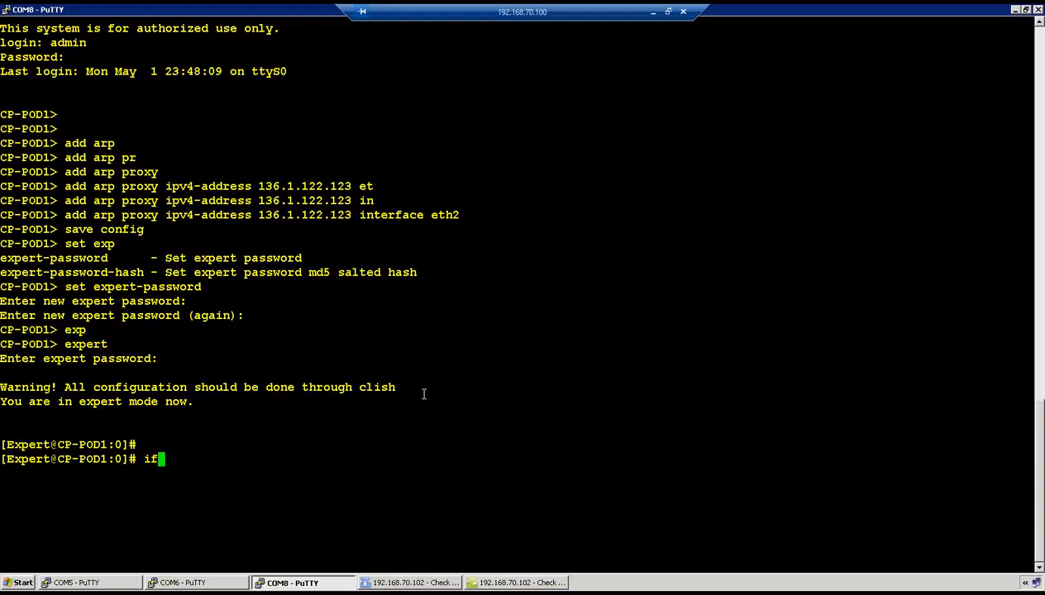
key(Return)
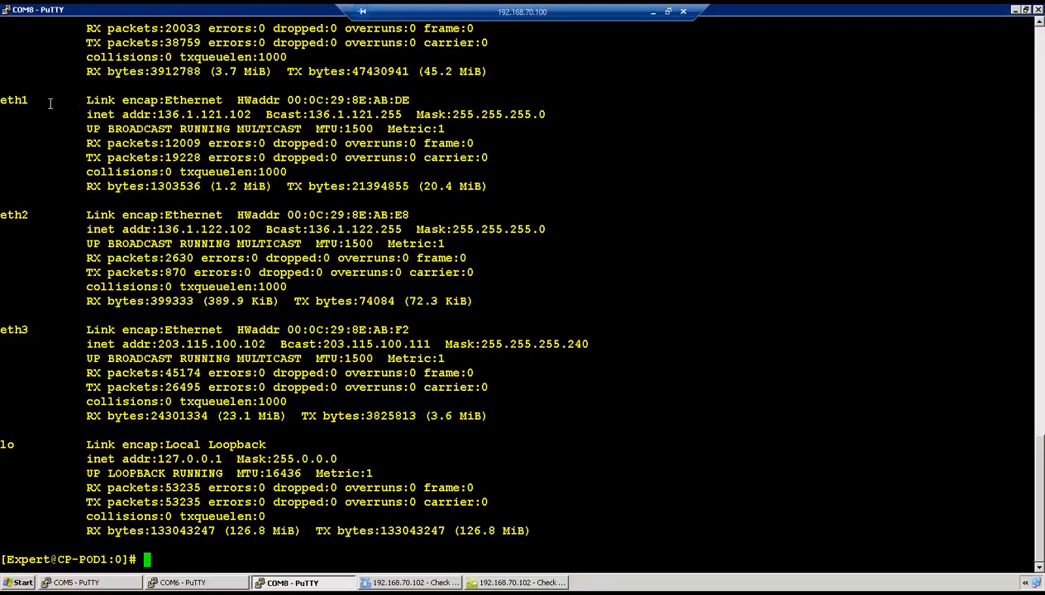
text(tcpdump -i eth1)
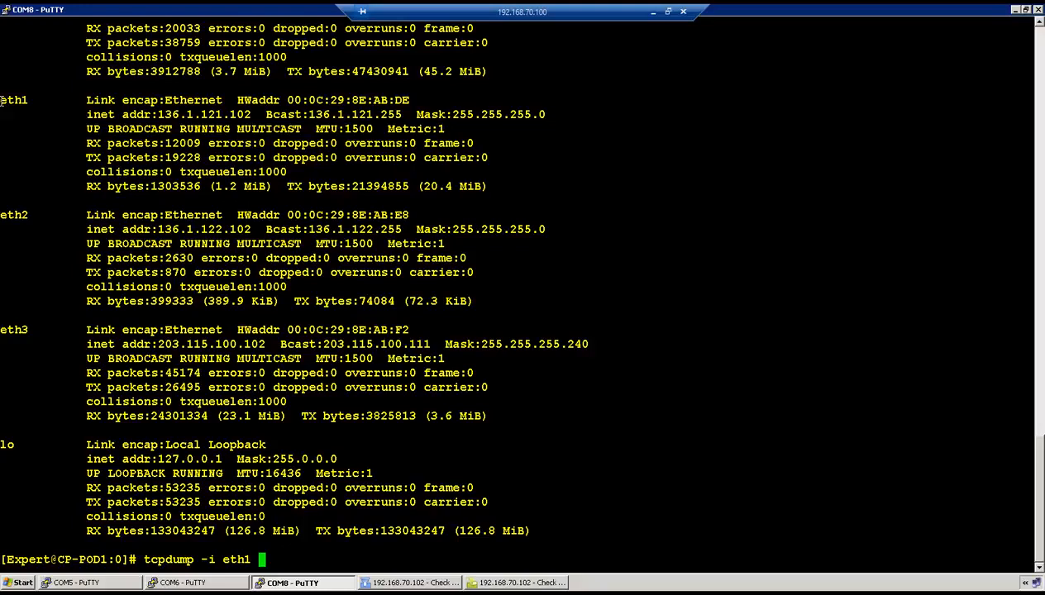
text(port 3389)
key(Return)
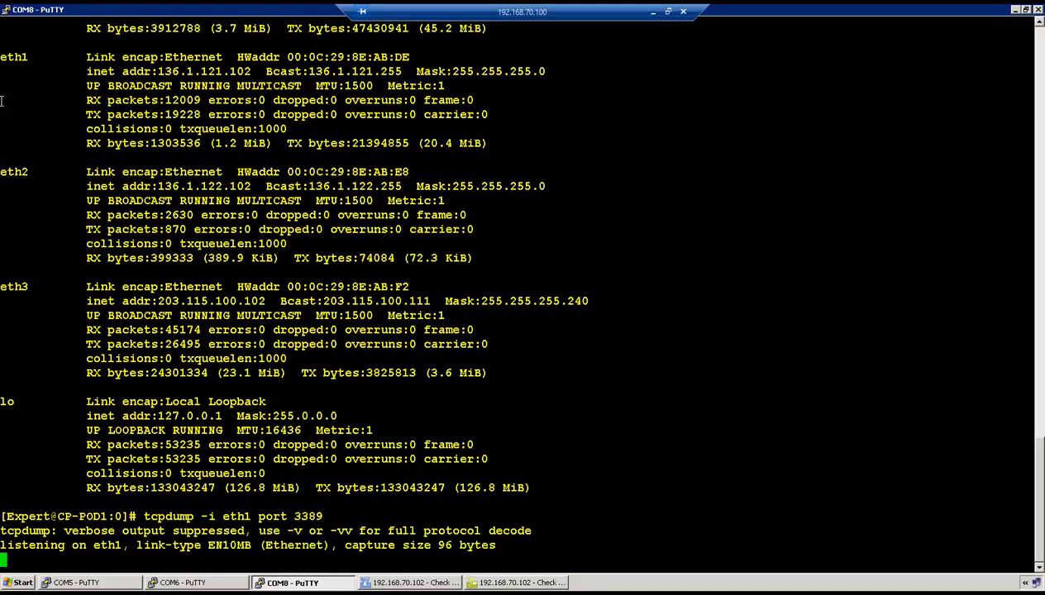
Rerun R2's telnet to 136.1.122.123 port 3389 and check the capture's source and reply addresses
click(180, 582)
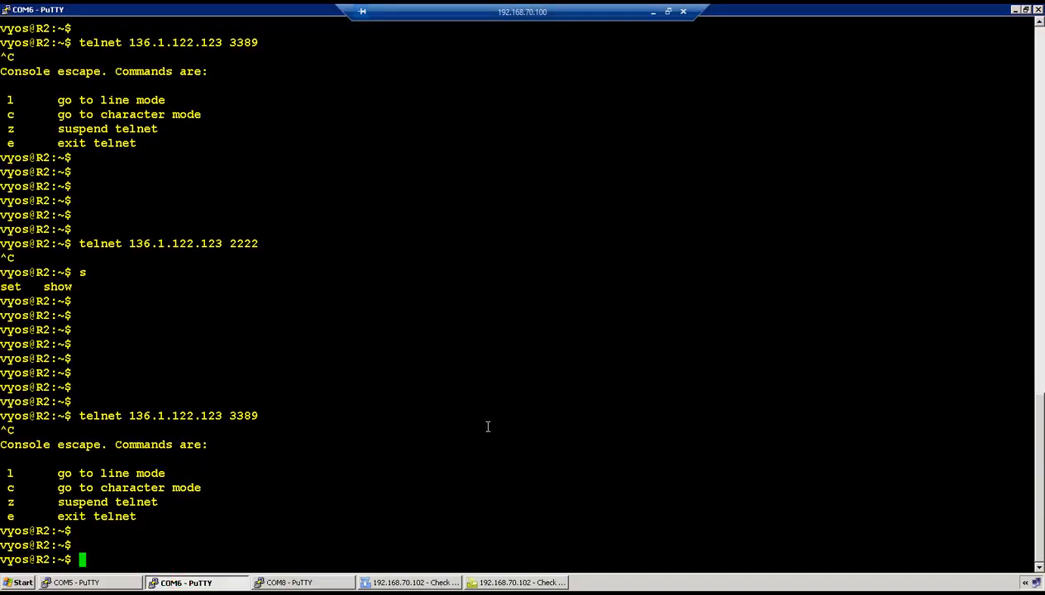
key(Up)
key(Return)
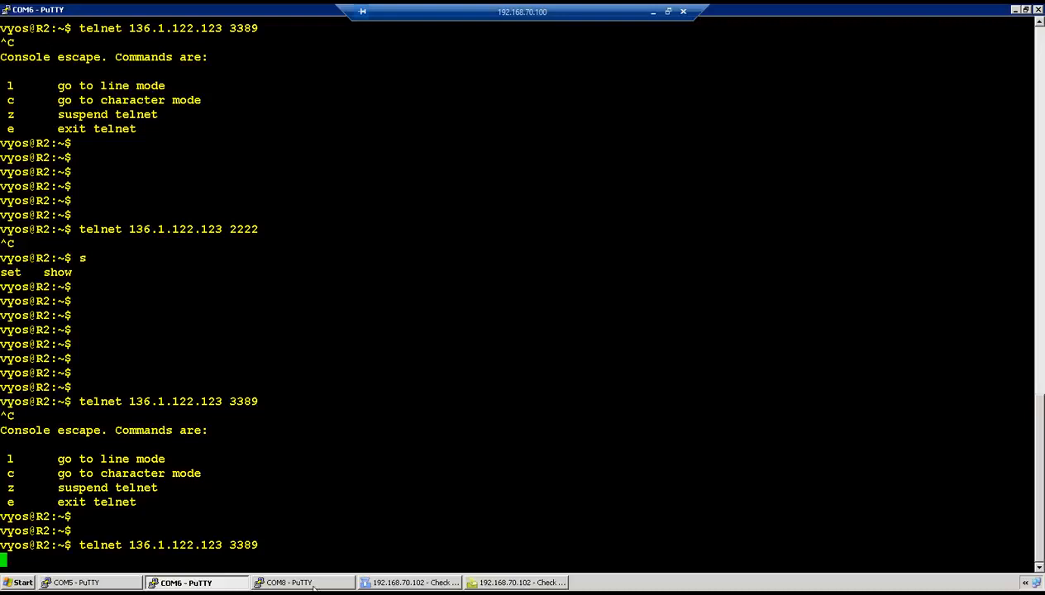
click(312, 583)
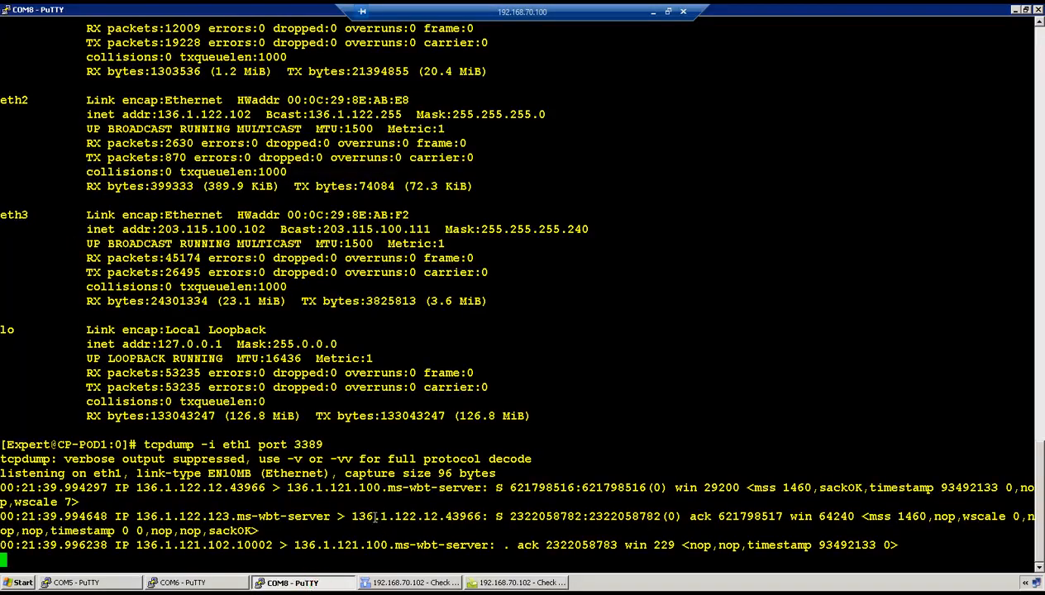
drag(136, 487, 369, 491)
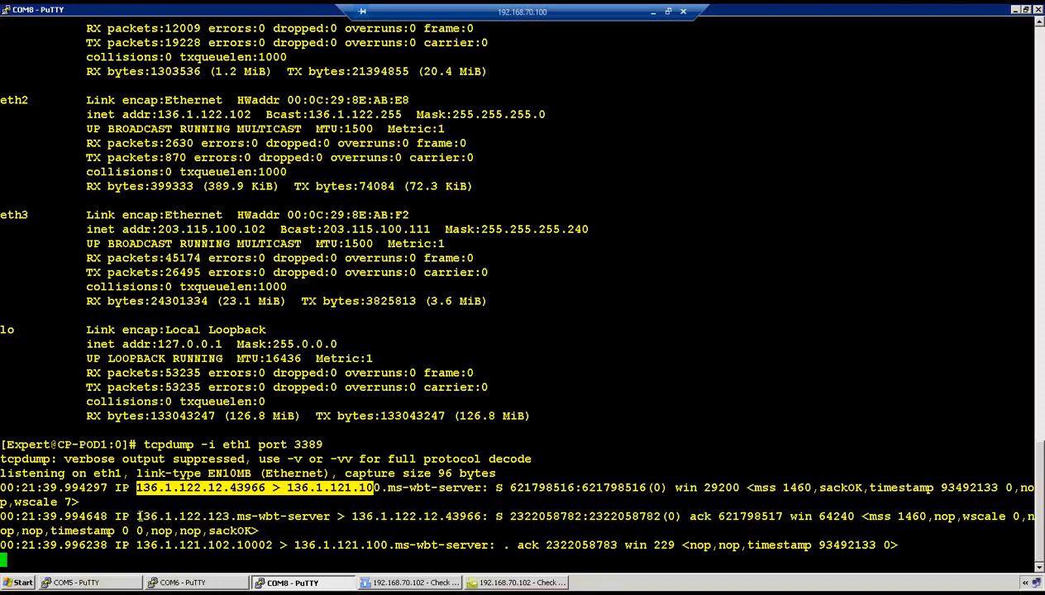
double_click(497, 488)
drag(137, 517, 430, 517)
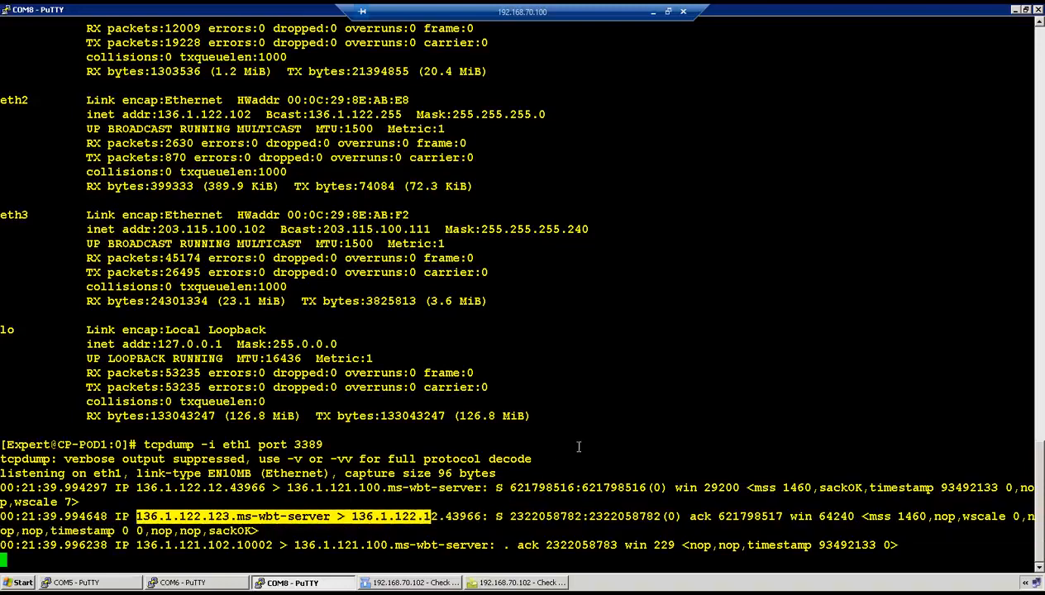
Stop the firewall packet capture and recall the port 3389 tcpdump command
text(q)
key(ctrl+c)
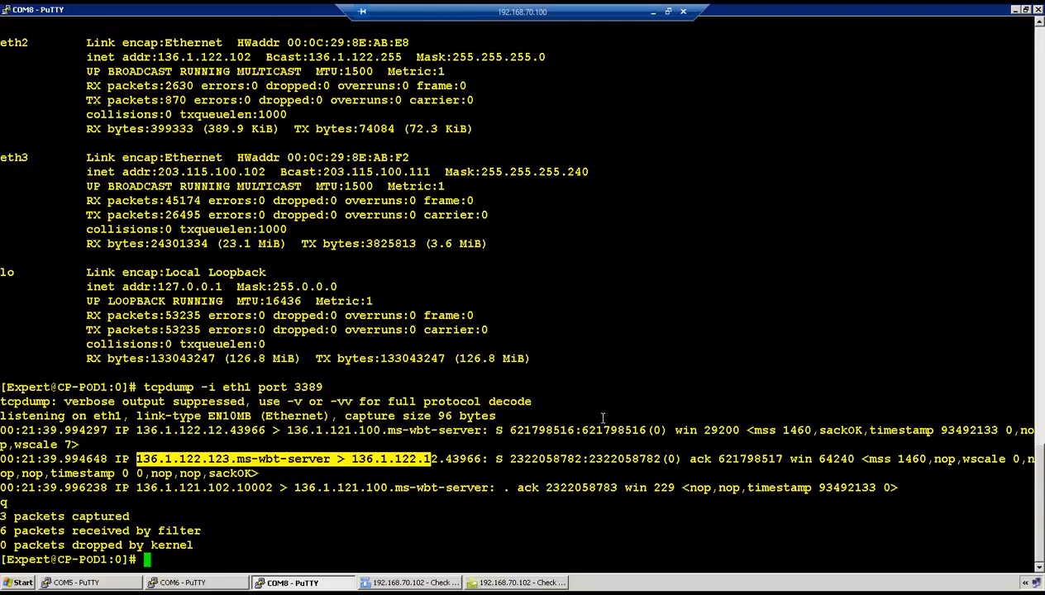
key(Return)
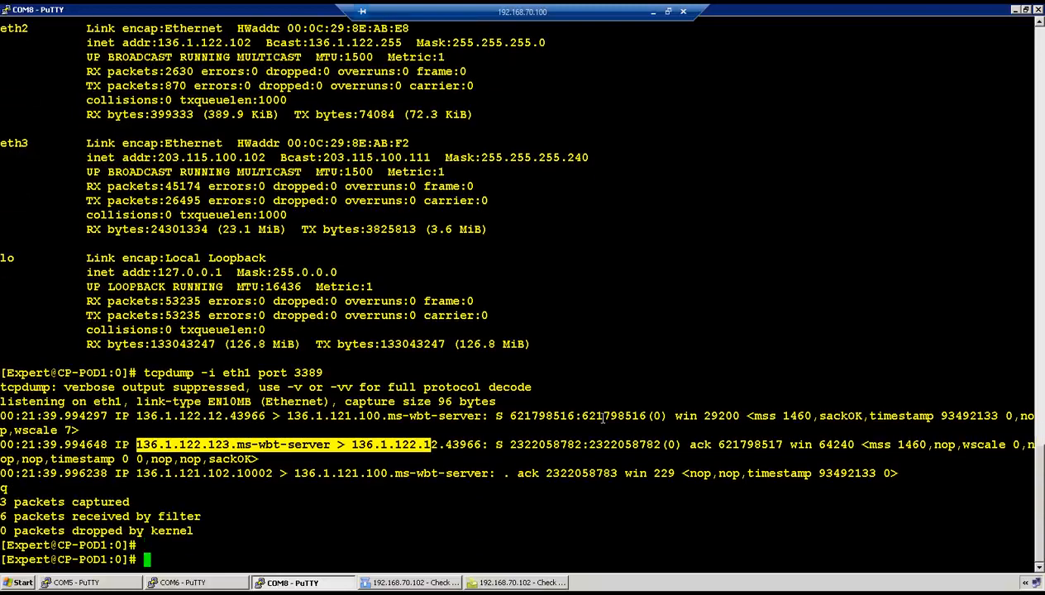
key(Up)
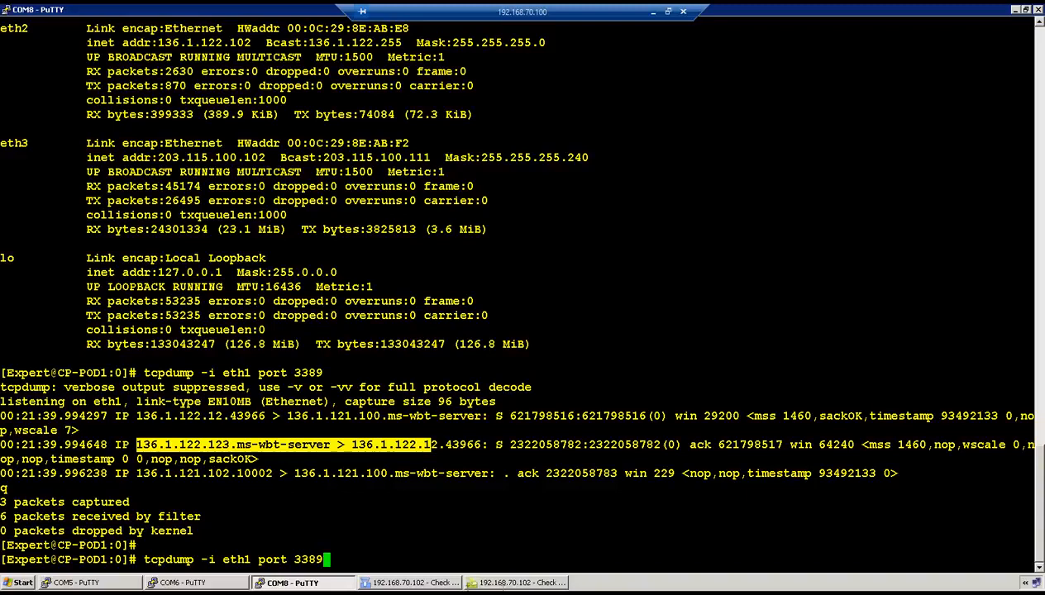
click(184, 582)
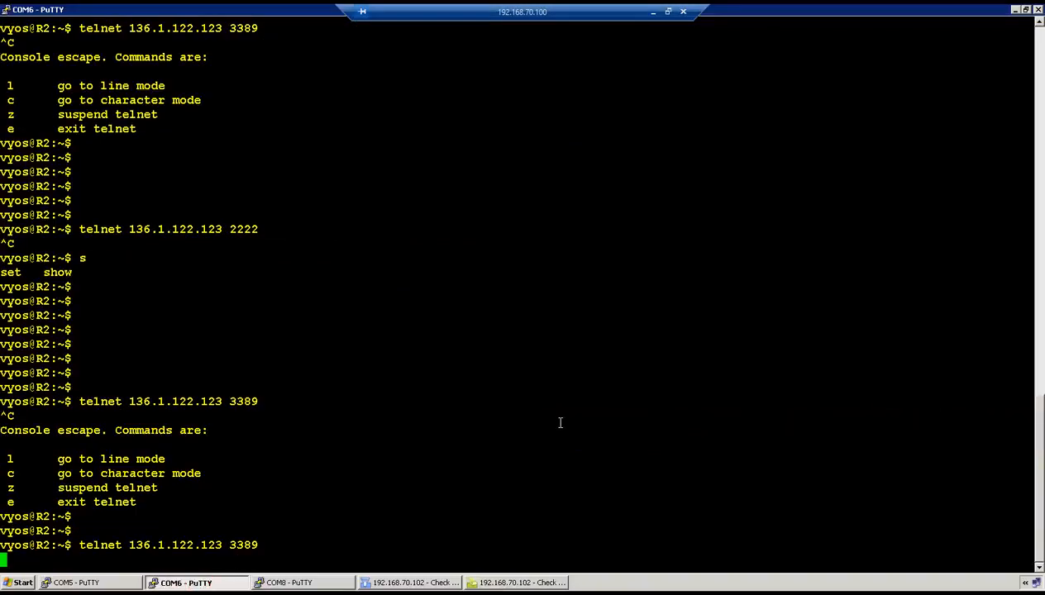
Exit the port 3389 telnet and telnet from R2 to 136.1.122.123 port 2222
key(ctrl+c)
key(e)
key(Return)
key(Return)
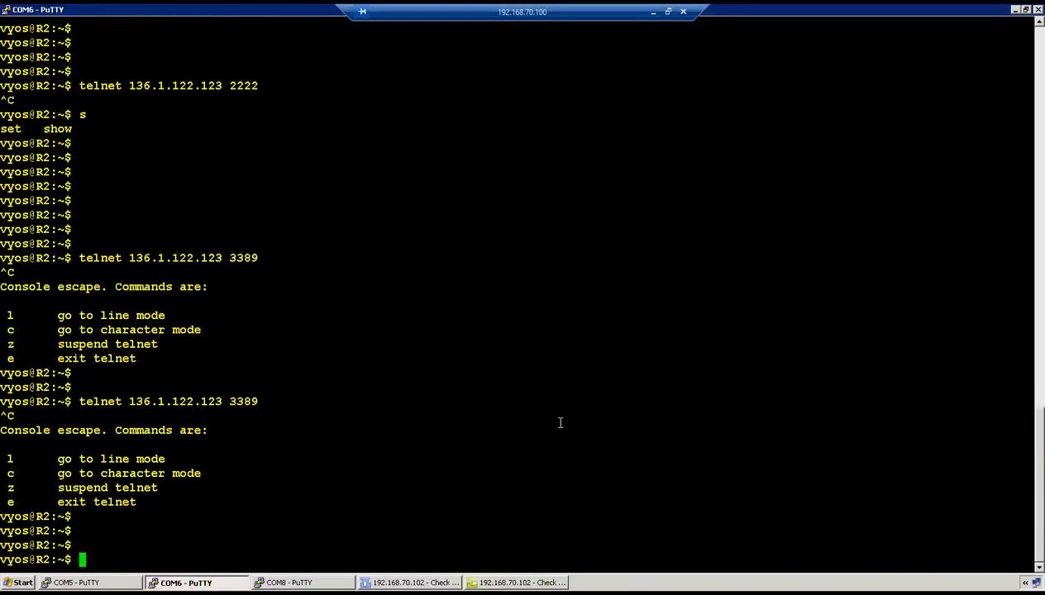
key(Up)
key(Up)
key(Return)
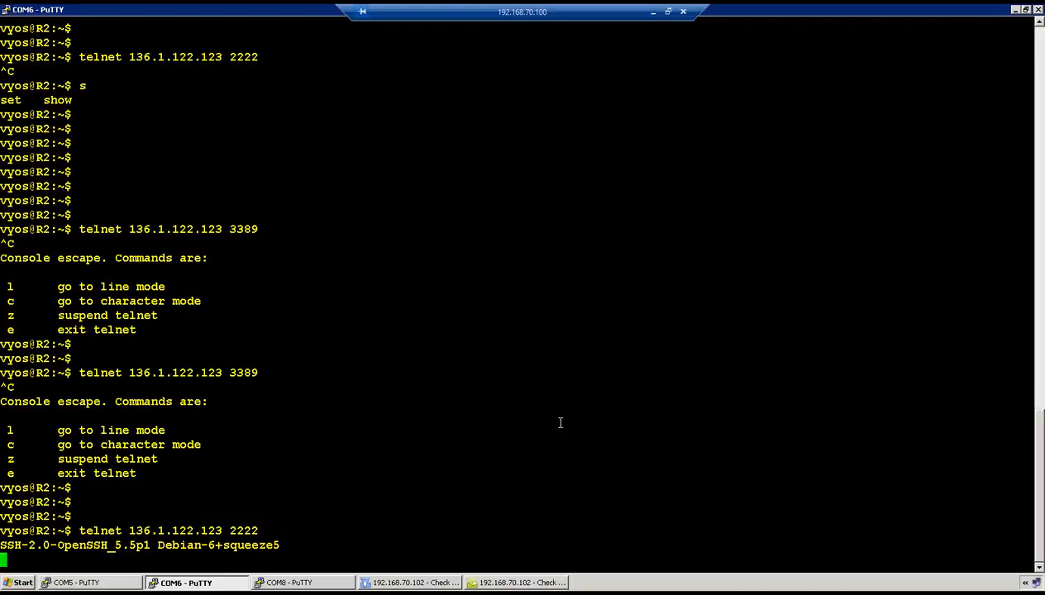
Review Task 8, noting that routes can be added on R1
click(653, 14)
click(563, 341)
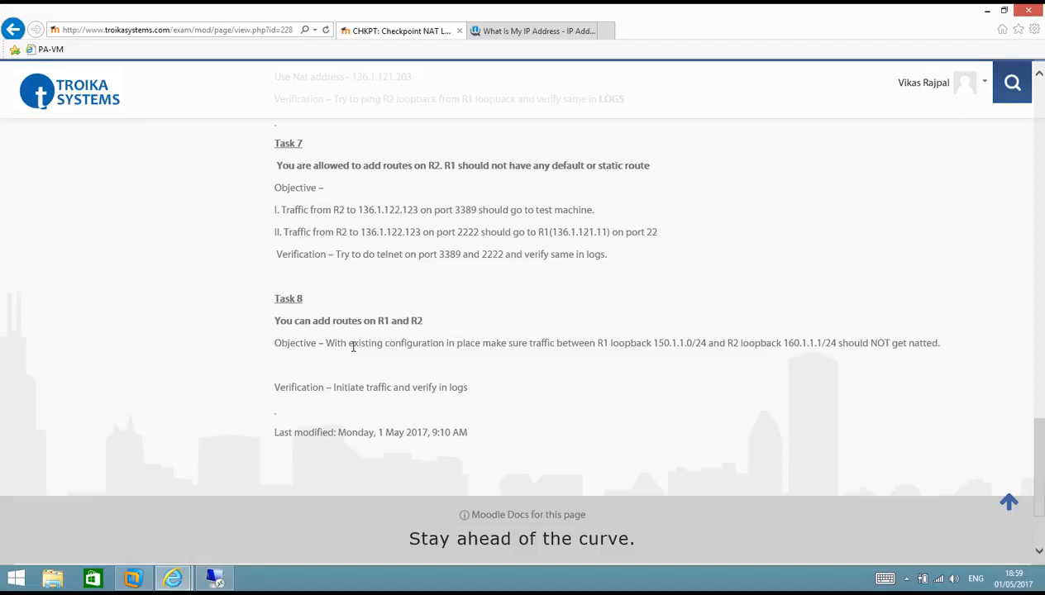
drag(390, 322, 294, 321)
click(213, 578)
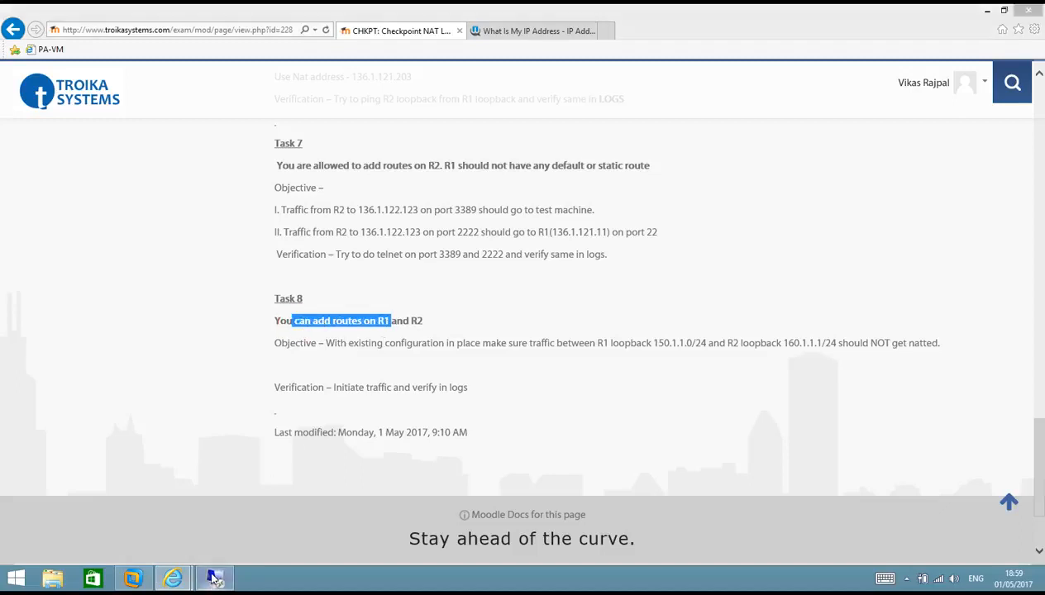
Exit R2's port 2222 telnet and bring up R1's console session
key(ctrl+c)
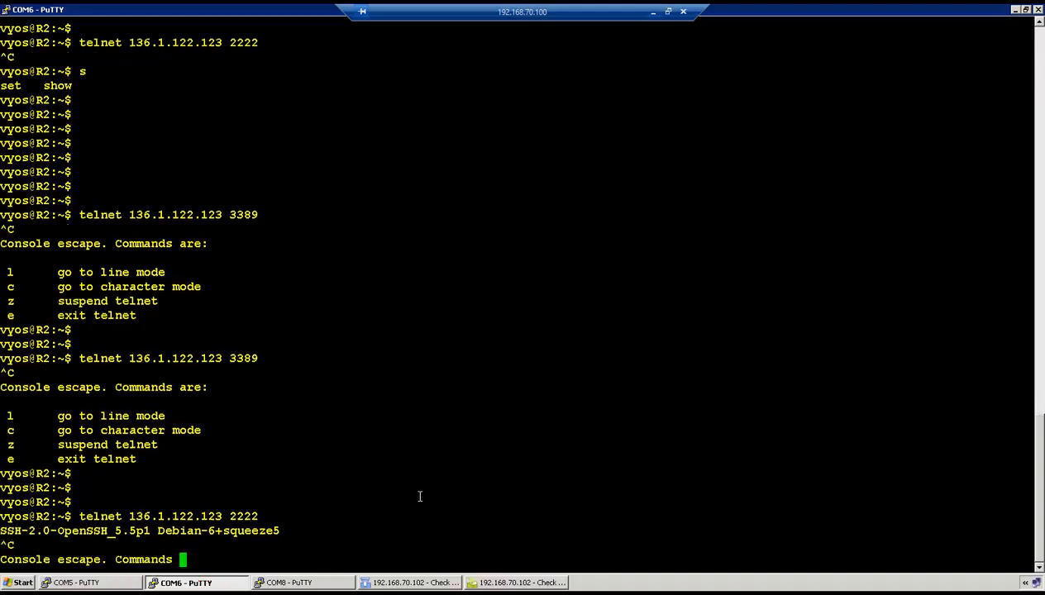
key(e)
key(Return)
key(Return)
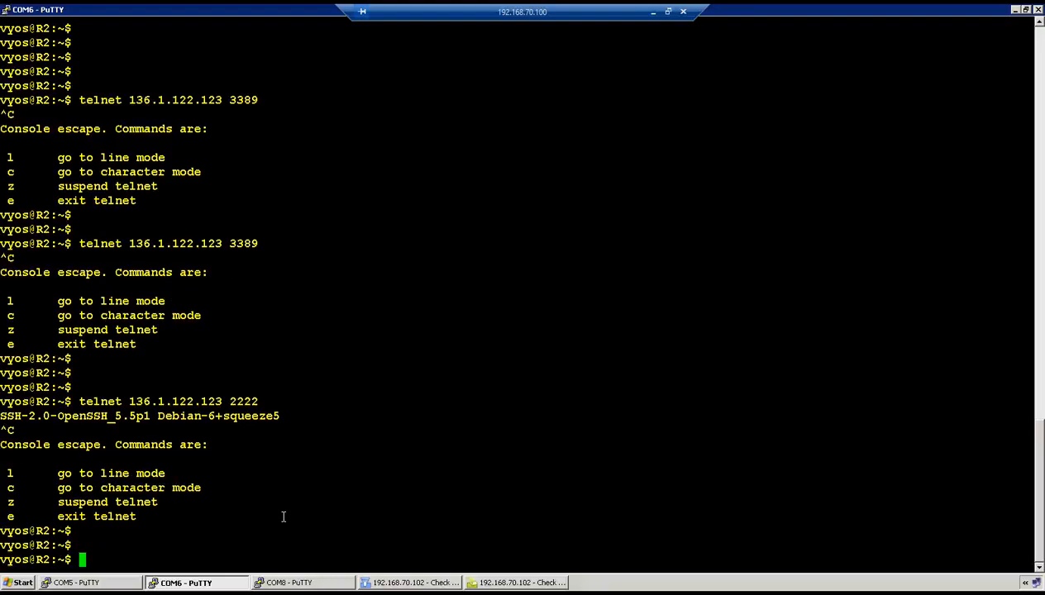
click(75, 583)
click(75, 583)
click(431, 426)
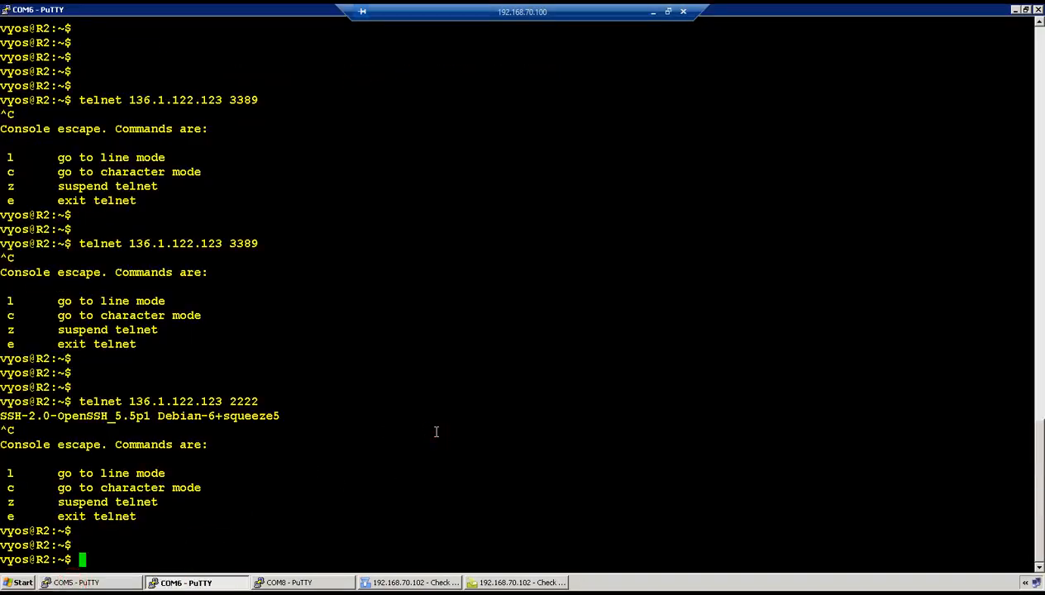
click(74, 583)
On R1, add static route 0.0.0.0/0 via next-hop 136.1.121.102 and commit it
text(configure)
key(Return)
key(Return)
key(Return)
key(Return)
key(Return)
text(set protocols static ro)
key(Tab)
text(0.0.0.0/0 ne)
key(Tab)
text(136.1.121.102)
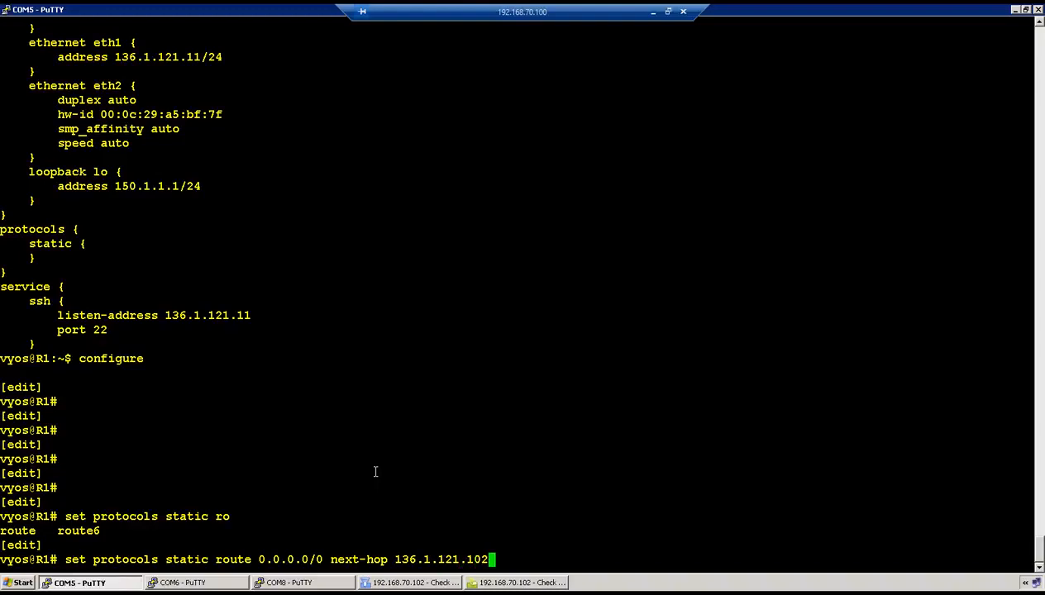
key(Return)
text(commit)
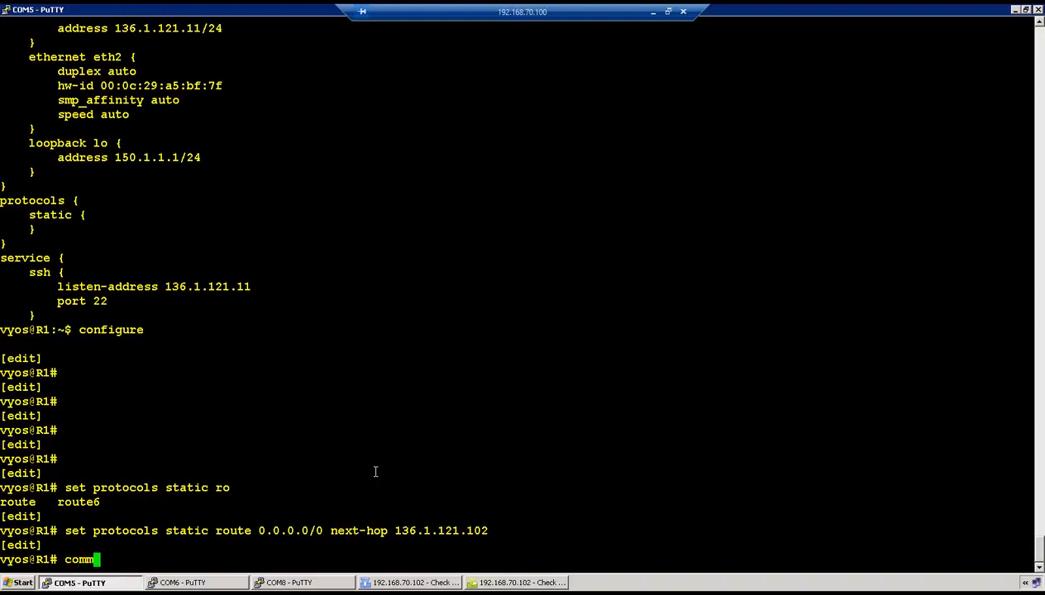
key(Return)
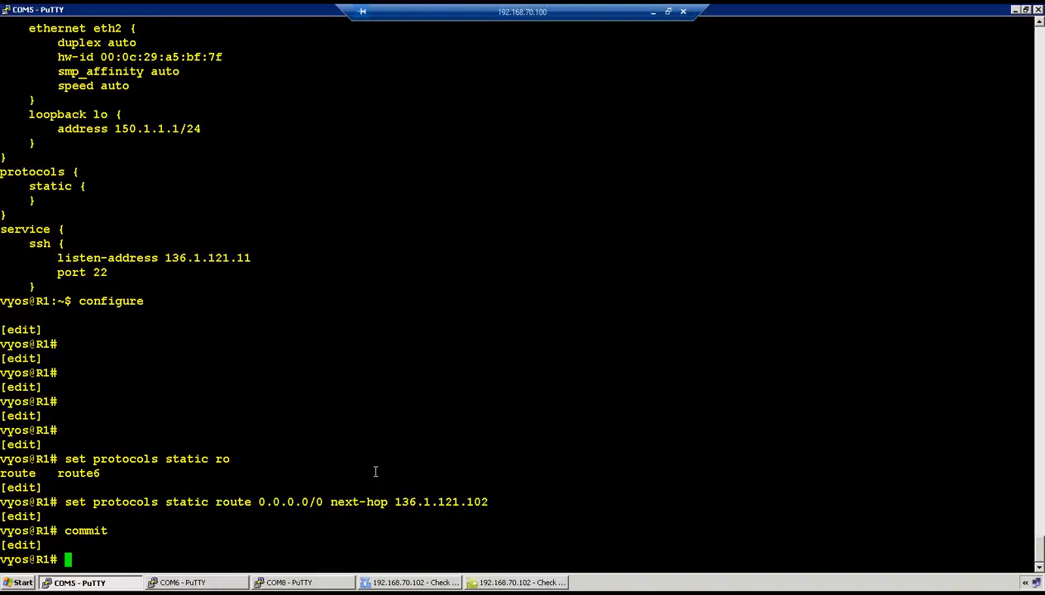
click(415, 582)
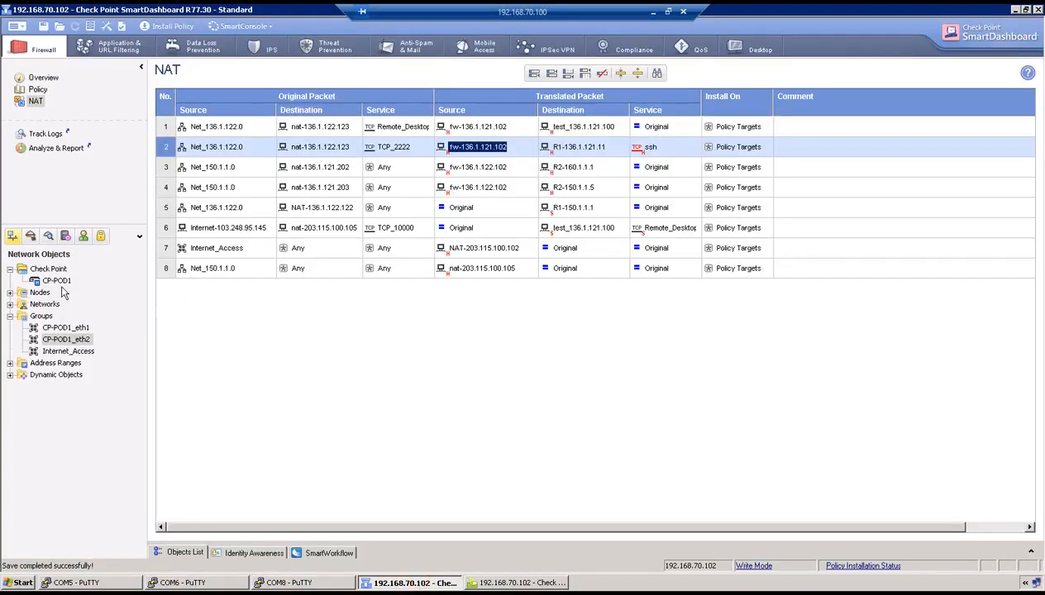
Insert a new NAT rule above rule 1 in the NAT rule table
click(38, 89)
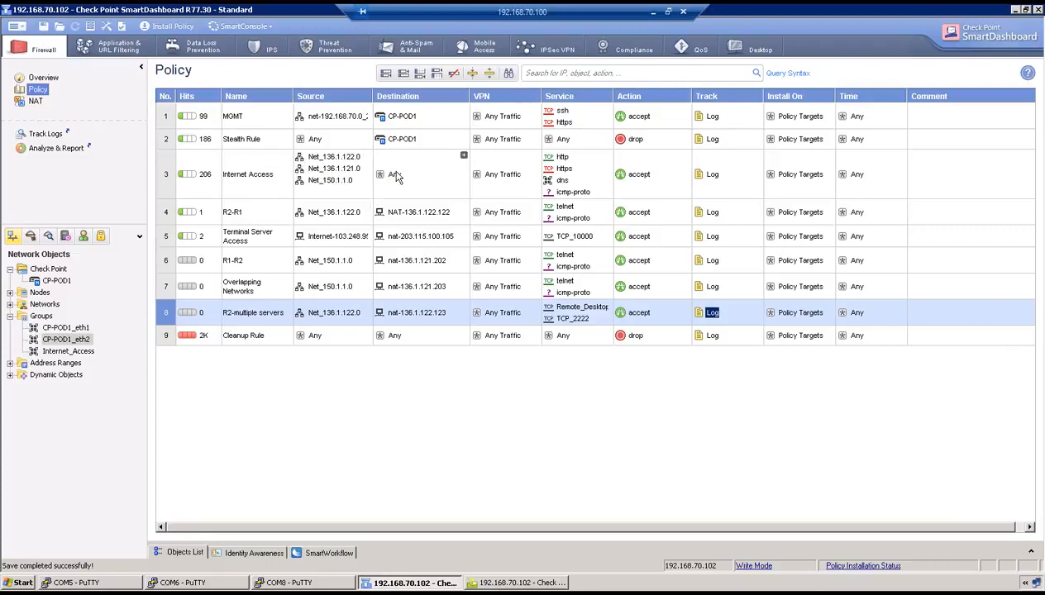
click(36, 101)
right_click(168, 127)
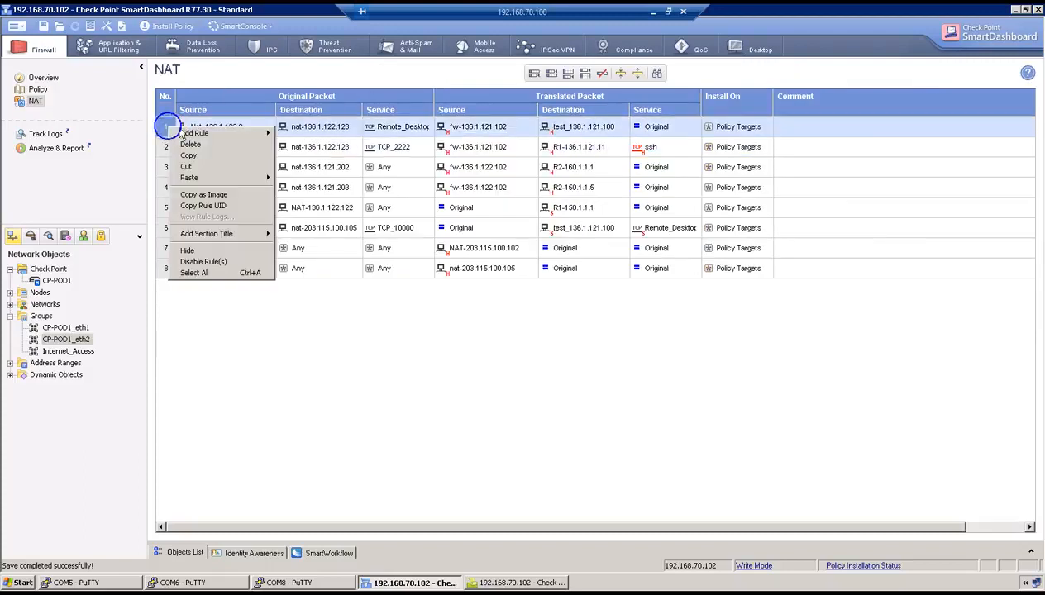
mouse_move(186, 133)
click(297, 129)
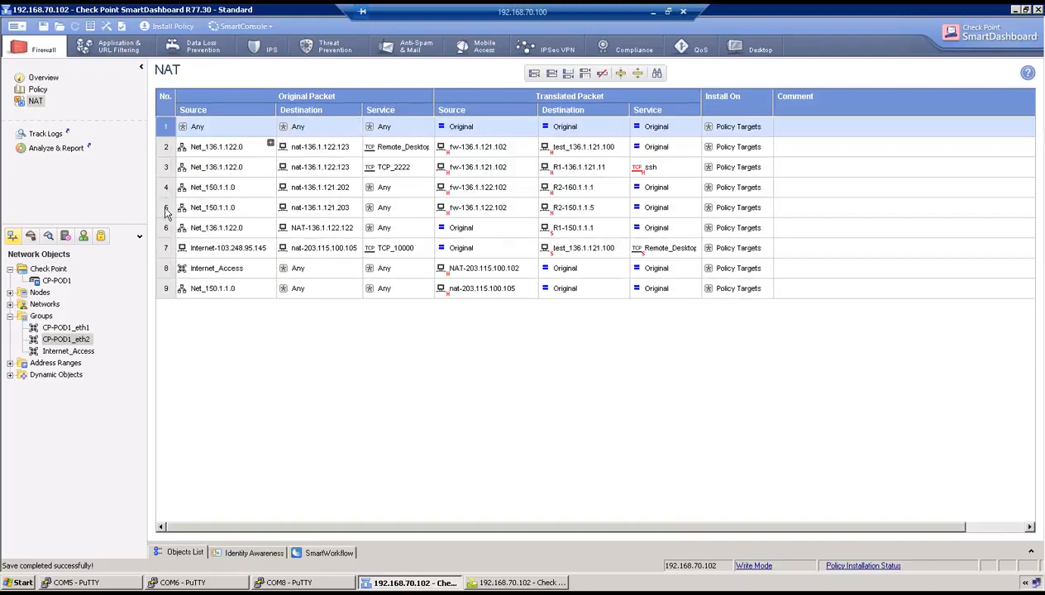
Set the new NAT rule's source to Net_150.1.1.0 and destination to Net_160.1.1.0
click(270, 124)
scroll(397, 219, down, 6)
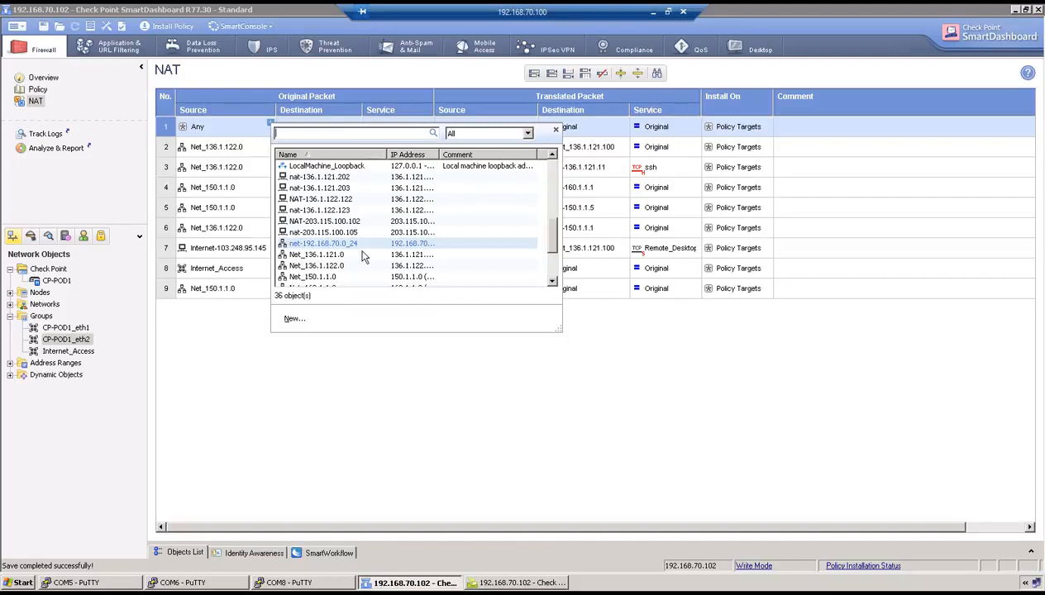
click(333, 276)
click(358, 125)
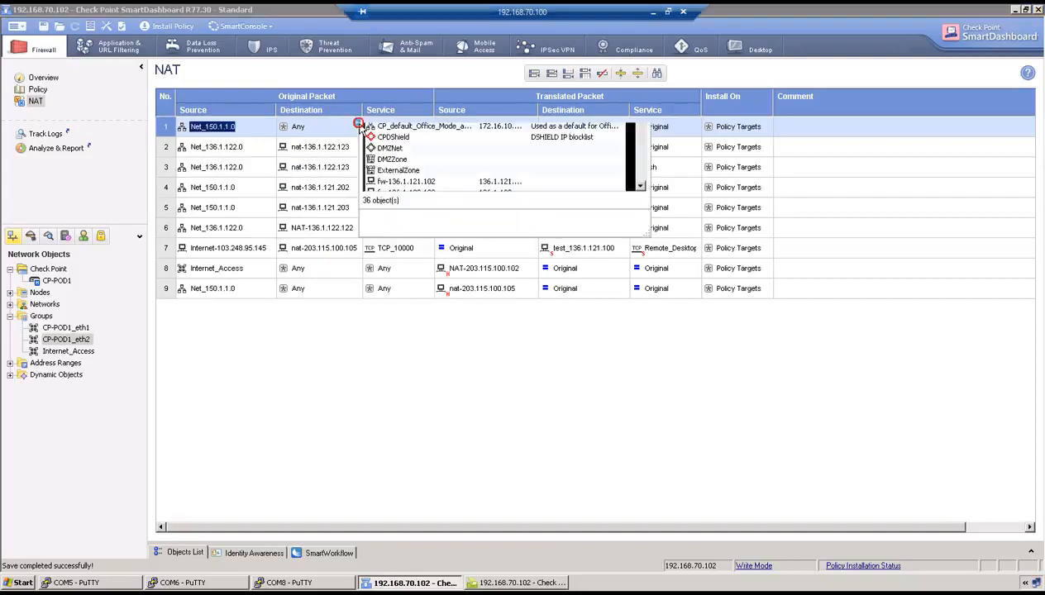
scroll(450, 243, down, 8)
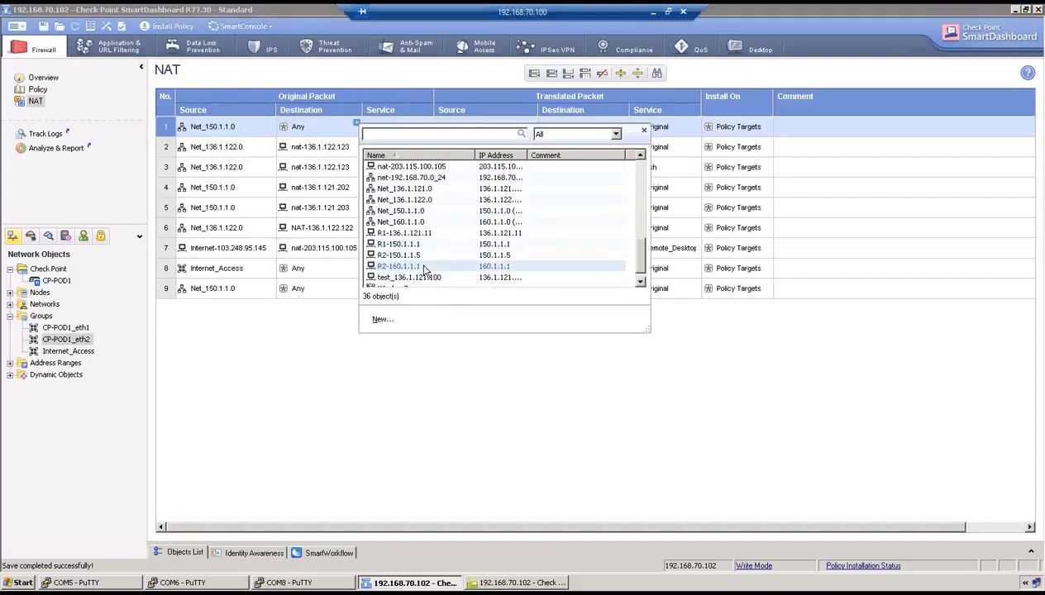
click(425, 223)
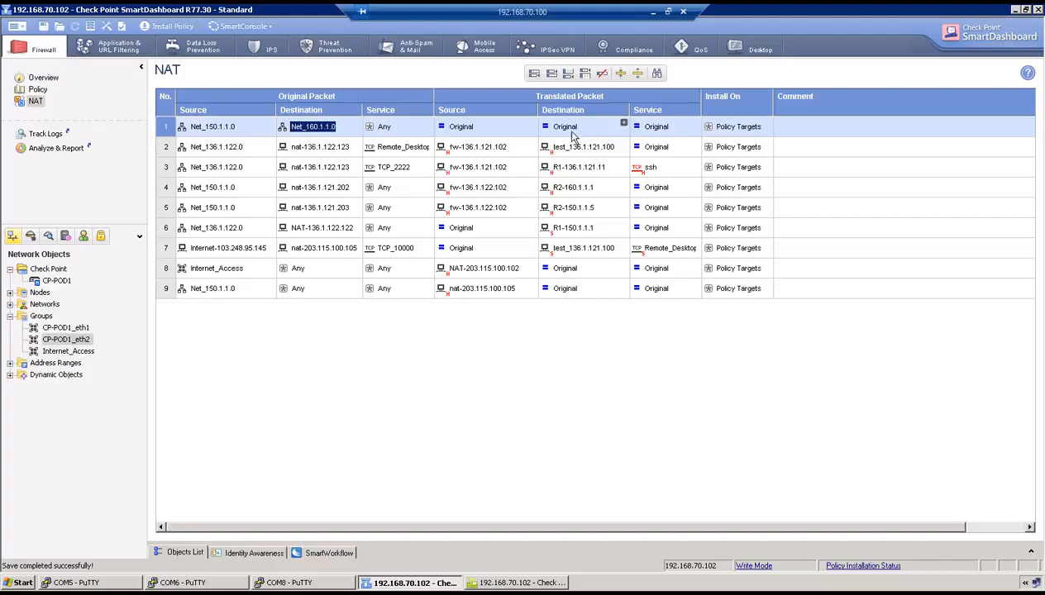
click(155, 30)
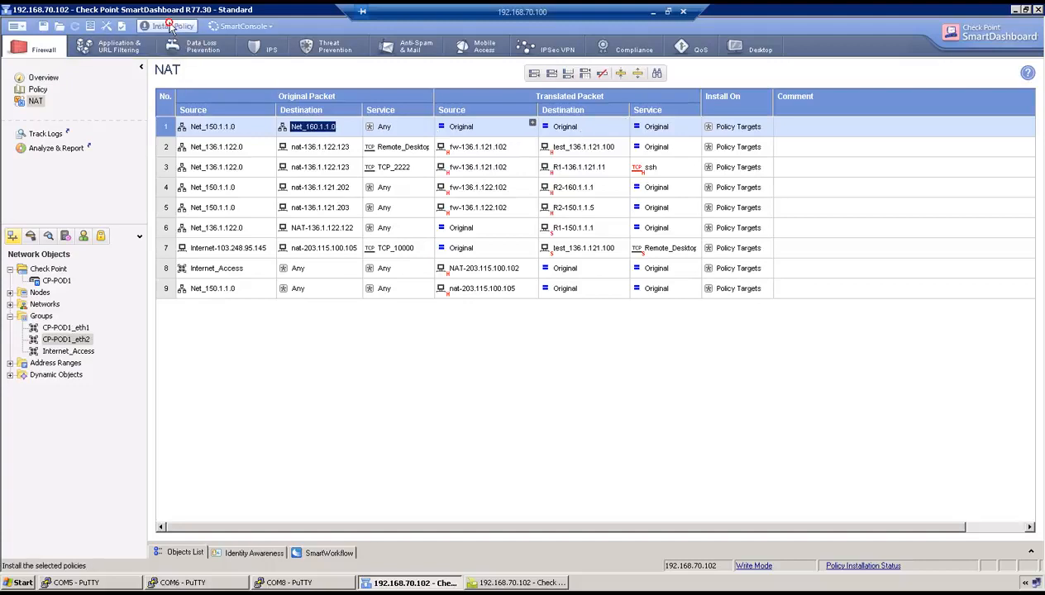
Confirm installation of the updated policy on the CP-POD1 gateway
click(584, 449)
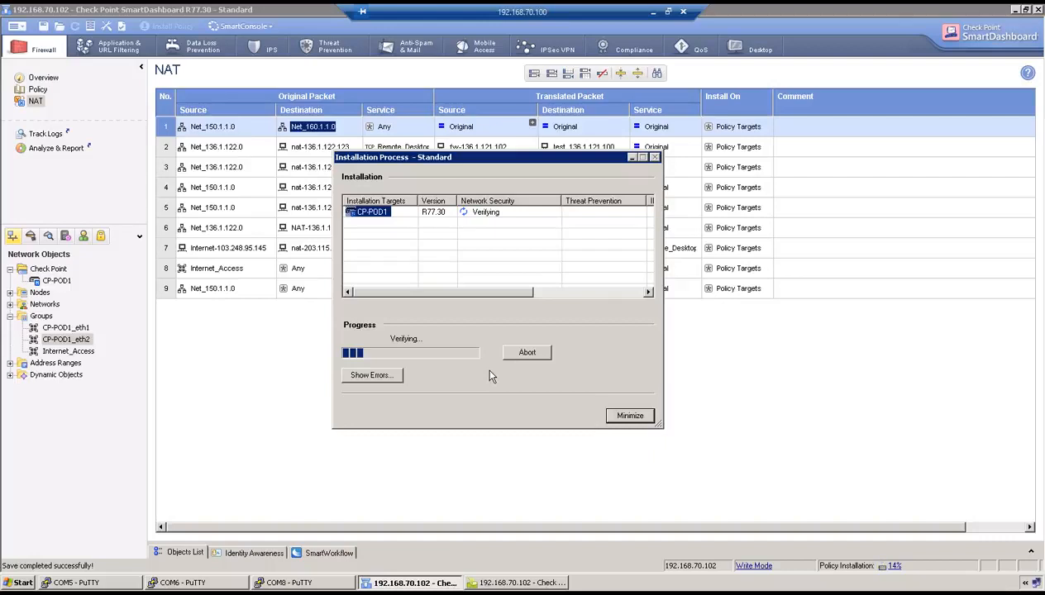
Leave configuration mode on R1 and ping 160.1.1.1 from interface 150.1.1.1
click(75, 583)
text(exit)
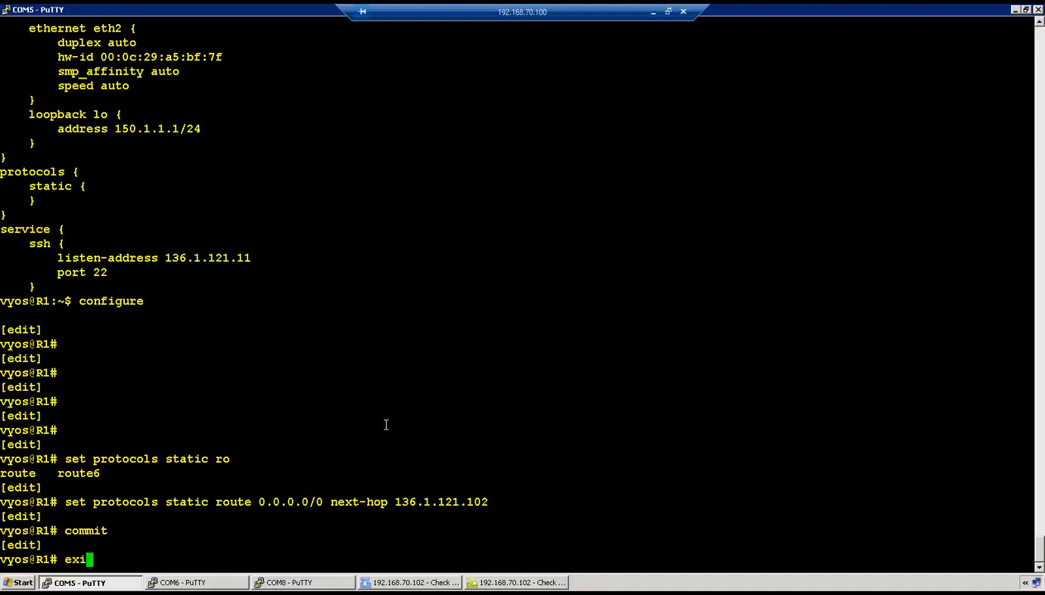
key(Return)
key(Return)
key(Return)
text(ping 160)
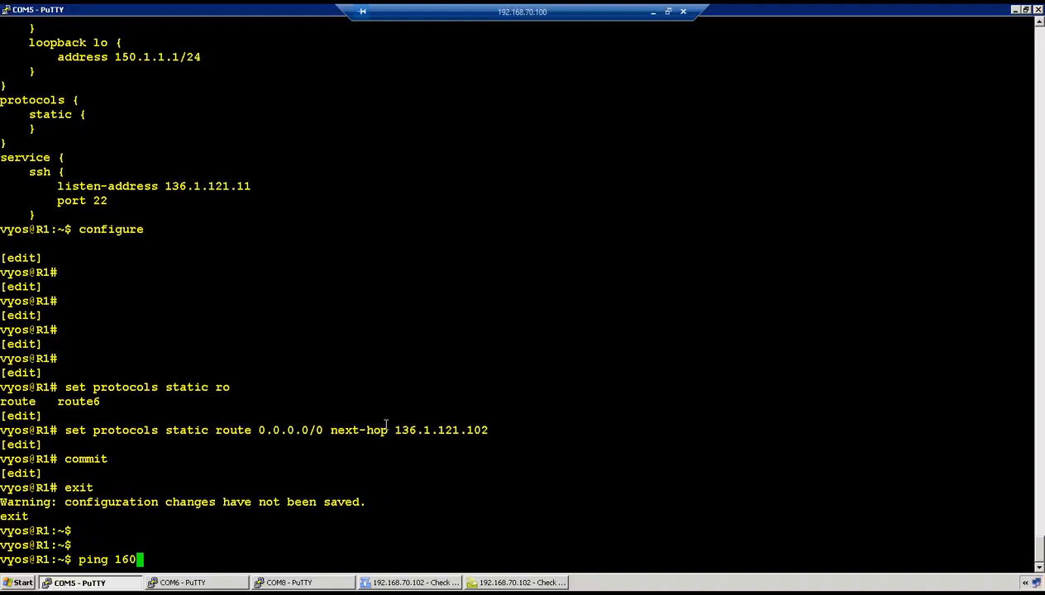
text(.1.1.1 i)
text(nyter)
key(BackSpace)
key(BackSpace)
key(BackSpace)
key(BackSpace)
key(BackSpace)
text(nte)
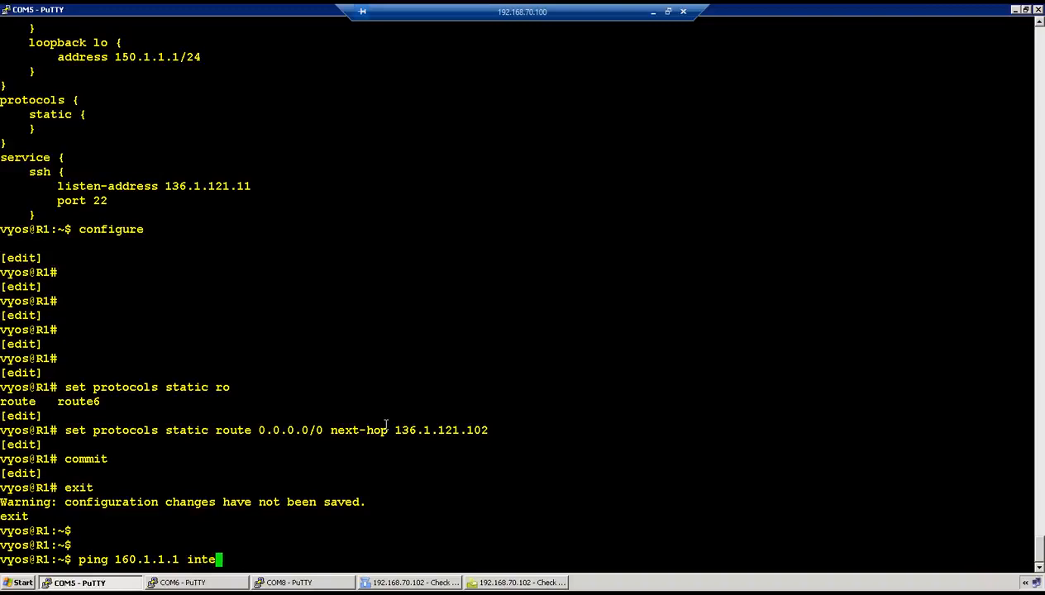
text(rface 150.1.1.1)
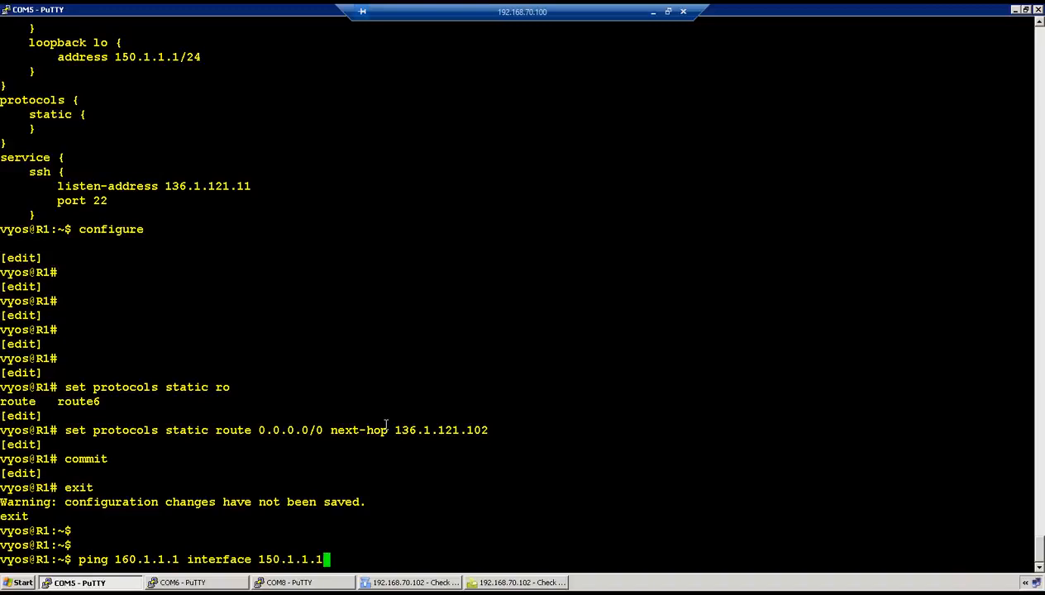
key(Return)
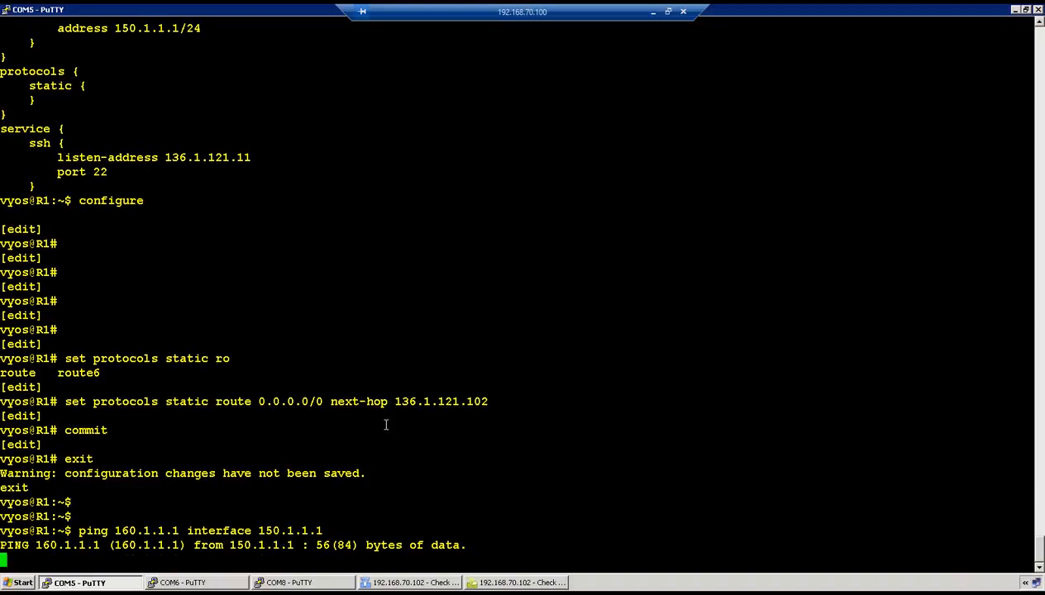
click(420, 581)
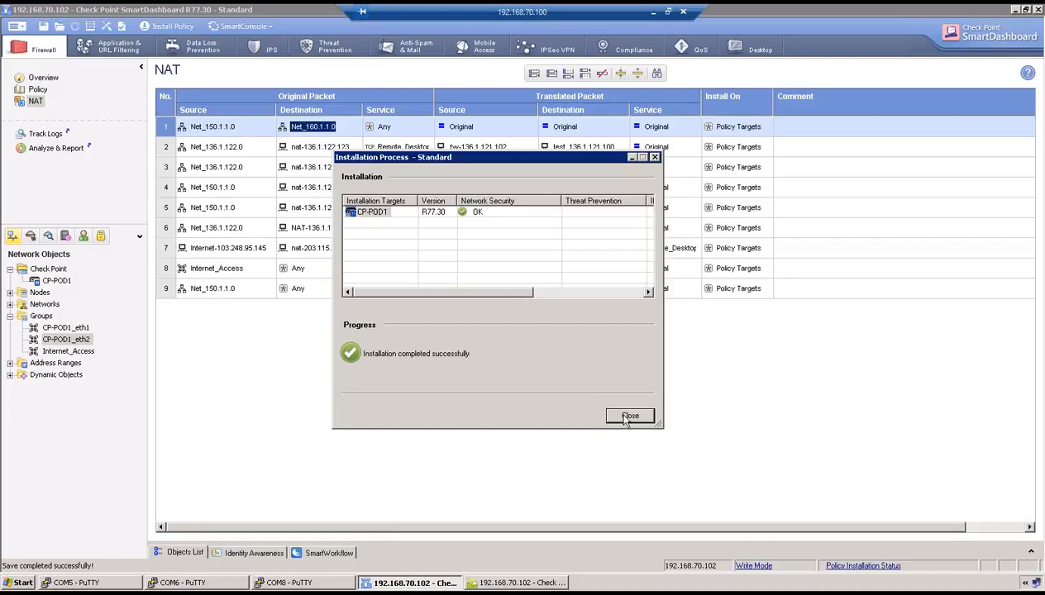
Close the finished installation report and stop R1's ping to see its statistics
click(628, 416)
click(114, 583)
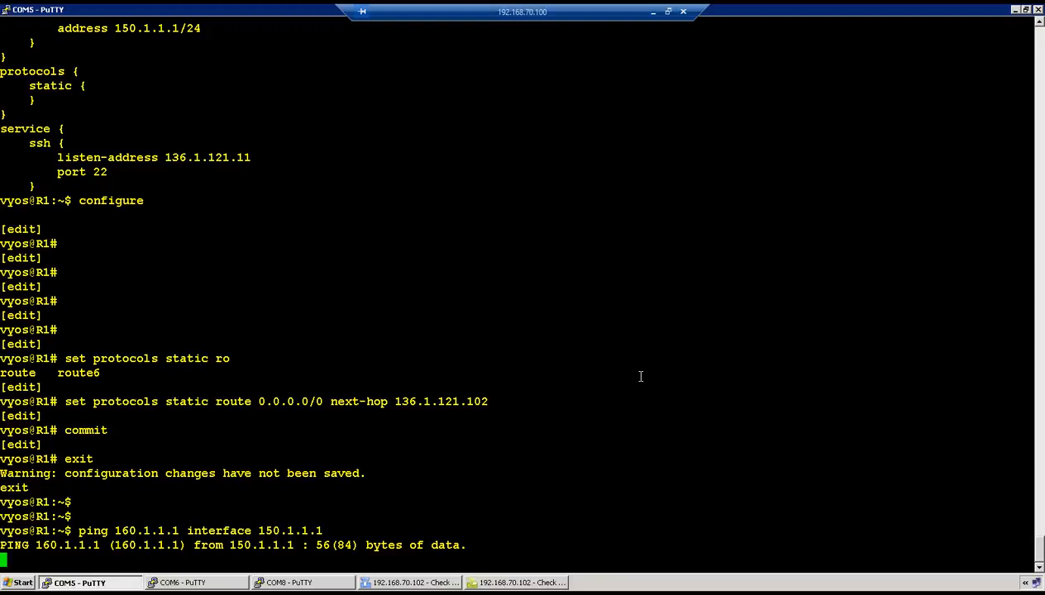
key(ctrl+c)
Show the routing tables of R1 and R2 with netstat -rn
key(Return)
key(Return)
key(Return)
text(netstat -rn)
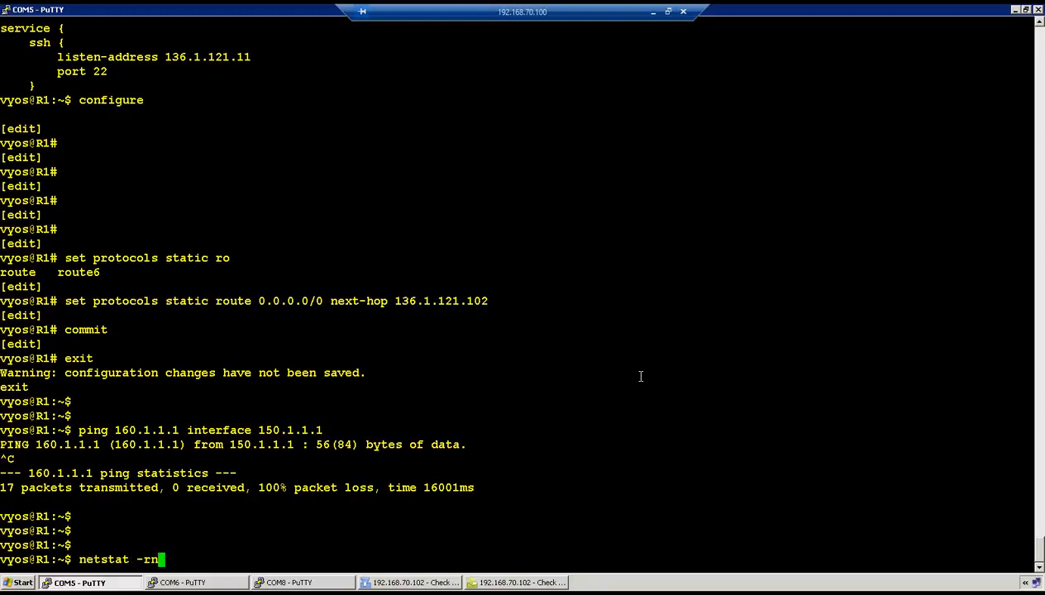
key(Return)
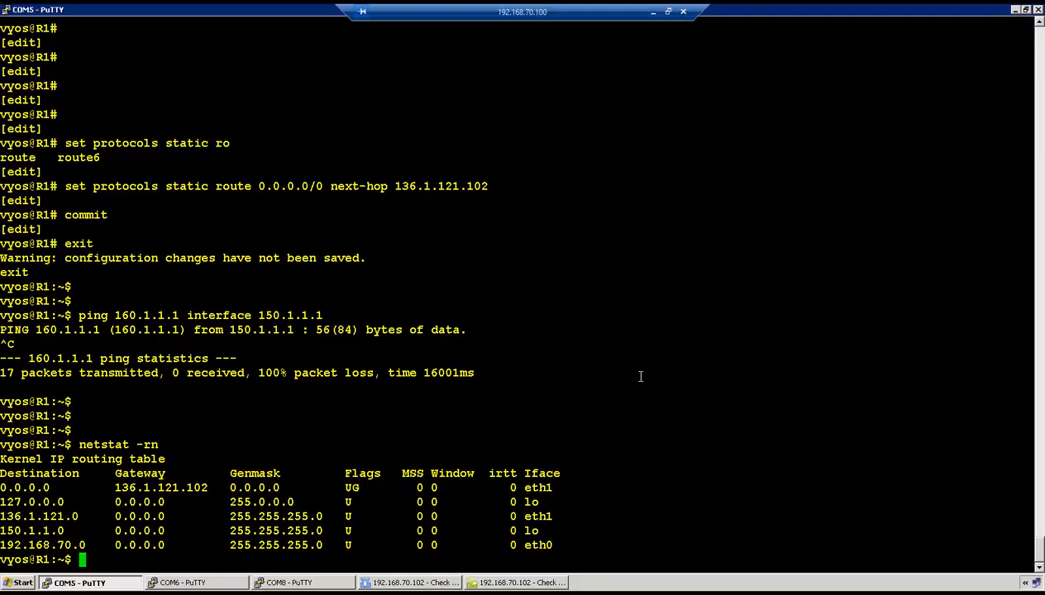
click(231, 582)
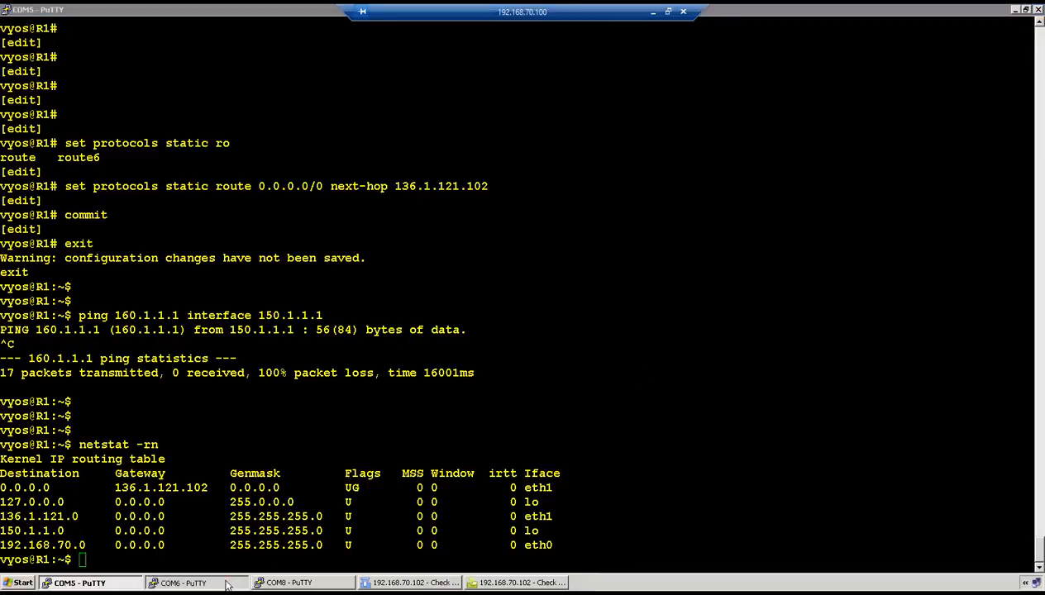
text(n)
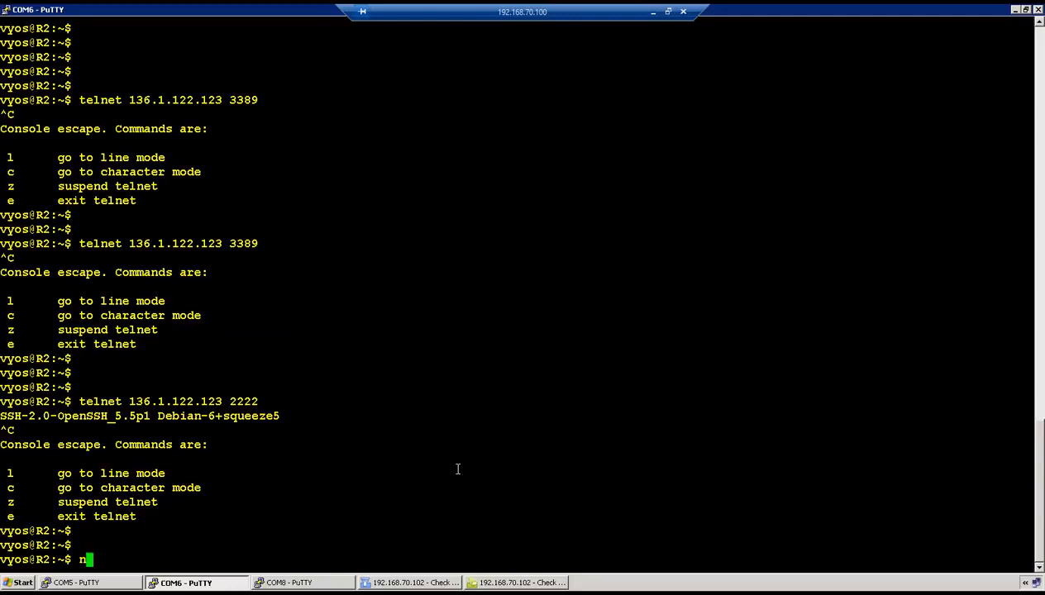
text(etstat -rn)
key(Return)
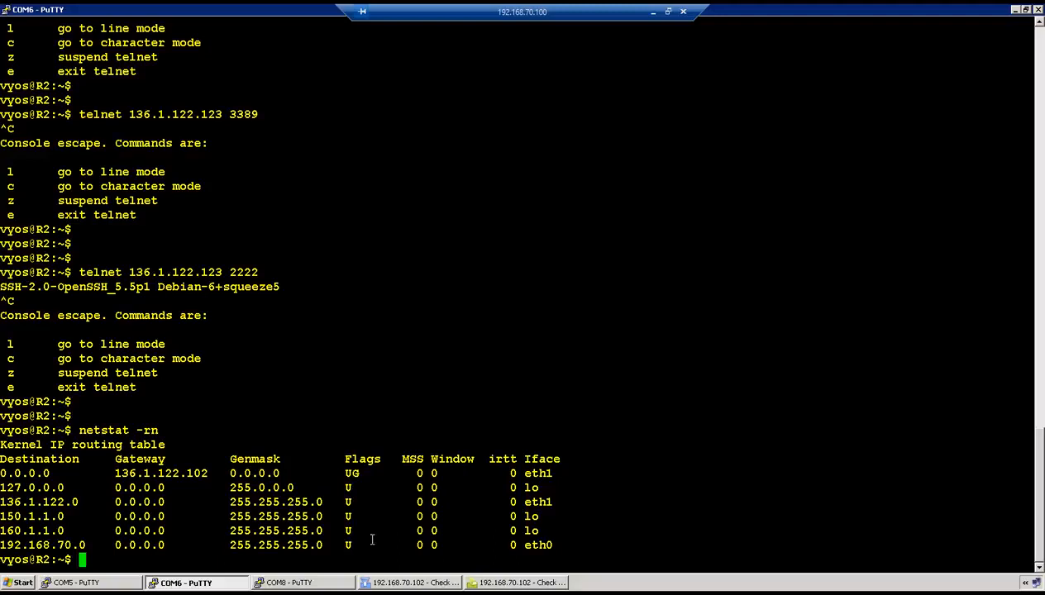
click(103, 578)
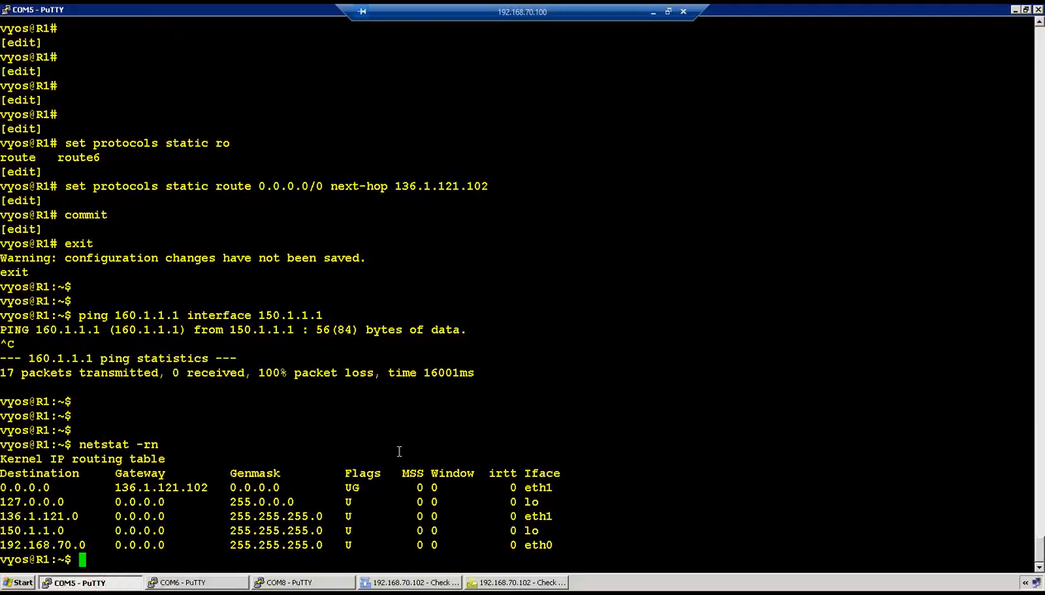
Open log record 3170 and highlight rule 3 'Internet Access' accepting the R1-to-R2 ICMP
click(513, 580)
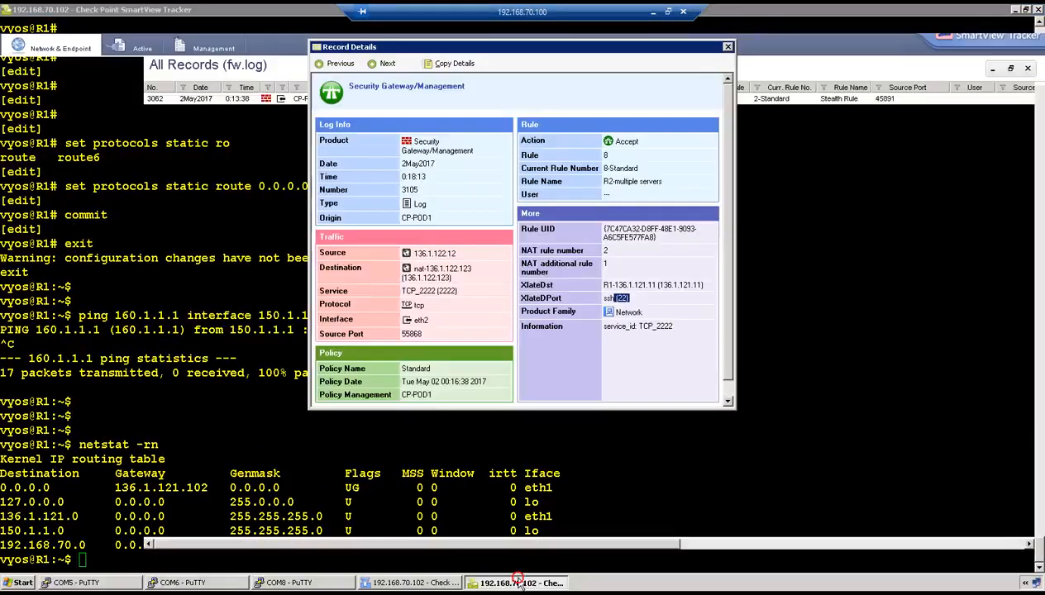
click(653, 69)
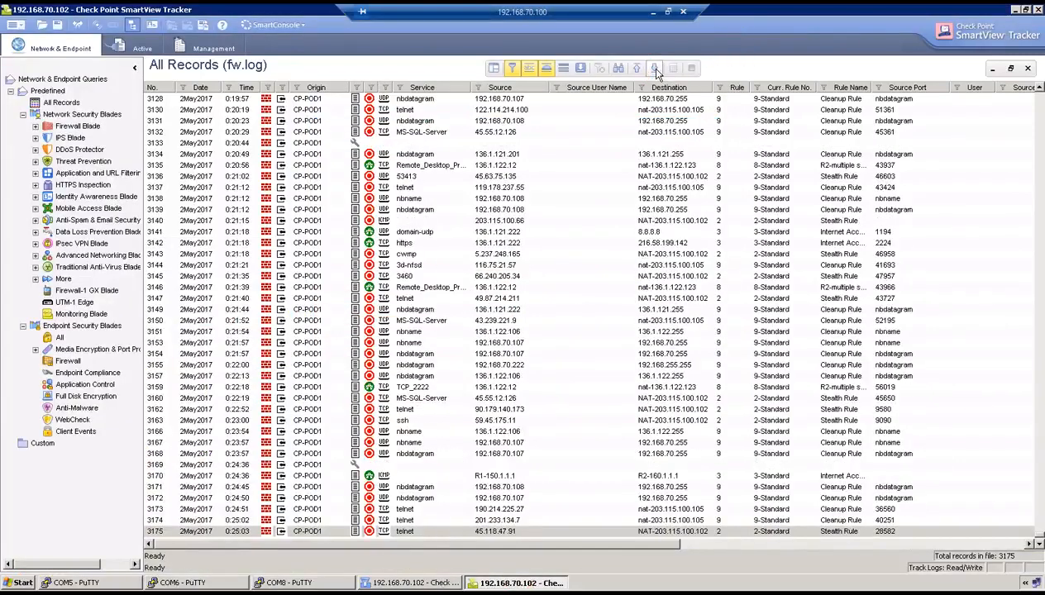
double_click(491, 478)
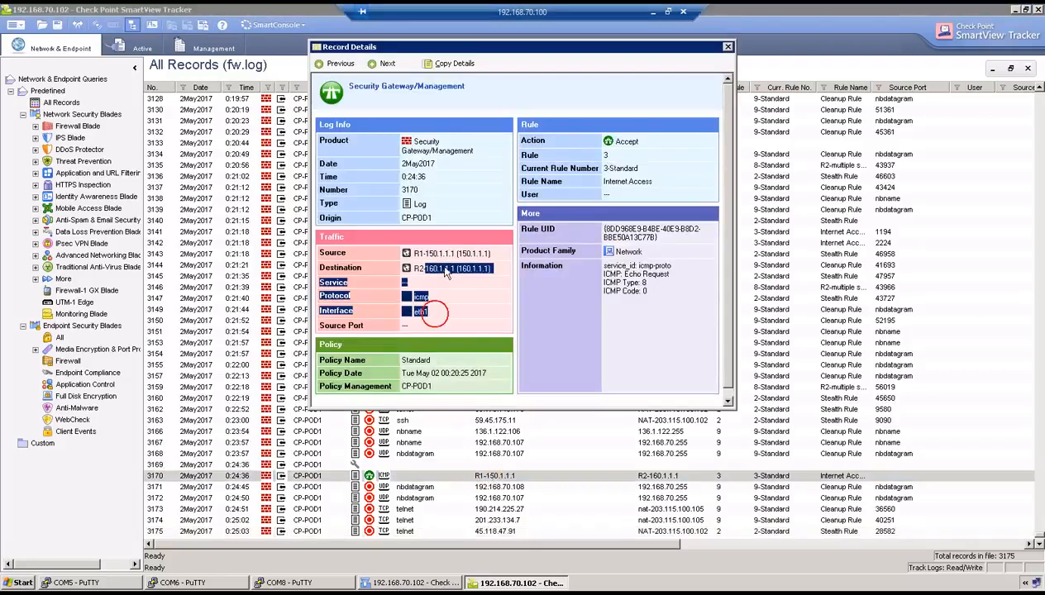
click(632, 169)
drag(606, 150, 588, 139)
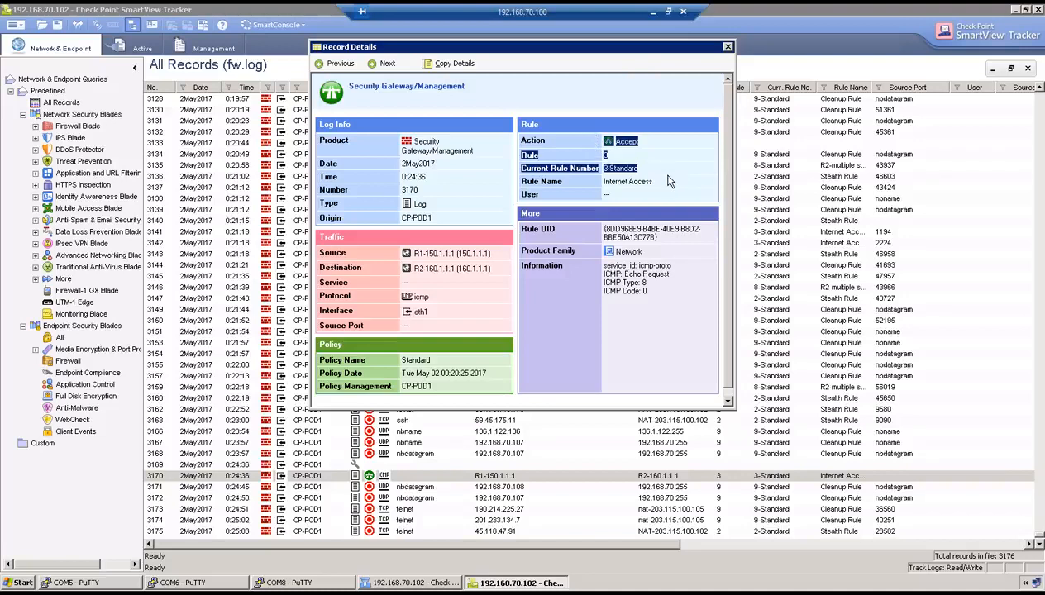
drag(645, 180, 622, 155)
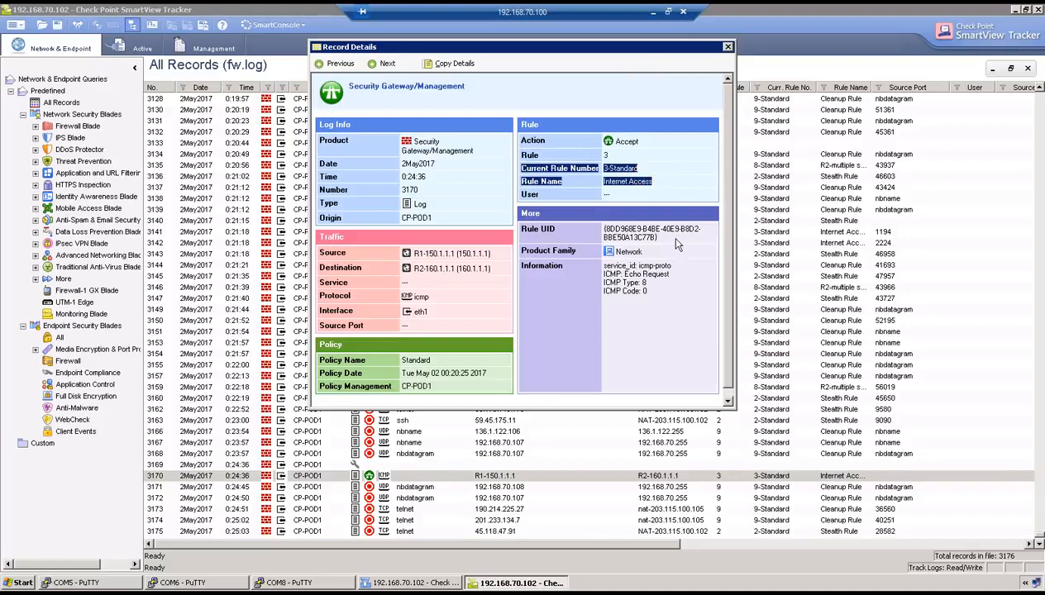
Run 'ping 160.1.1.1 interface 150.1.1.1' again on R1
click(83, 583)
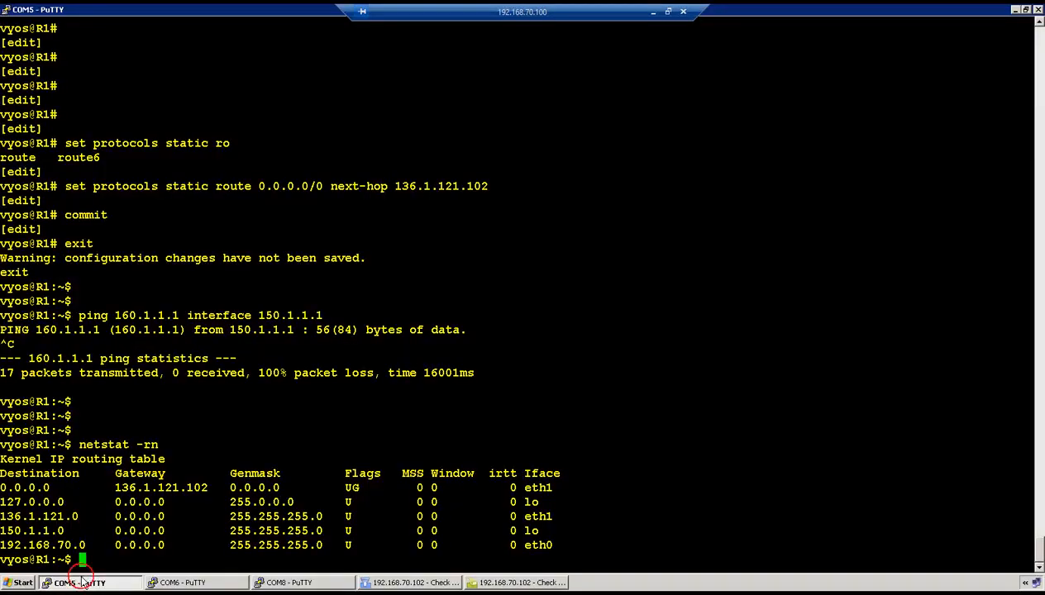
key(Return)
key(Return)
key(Return)
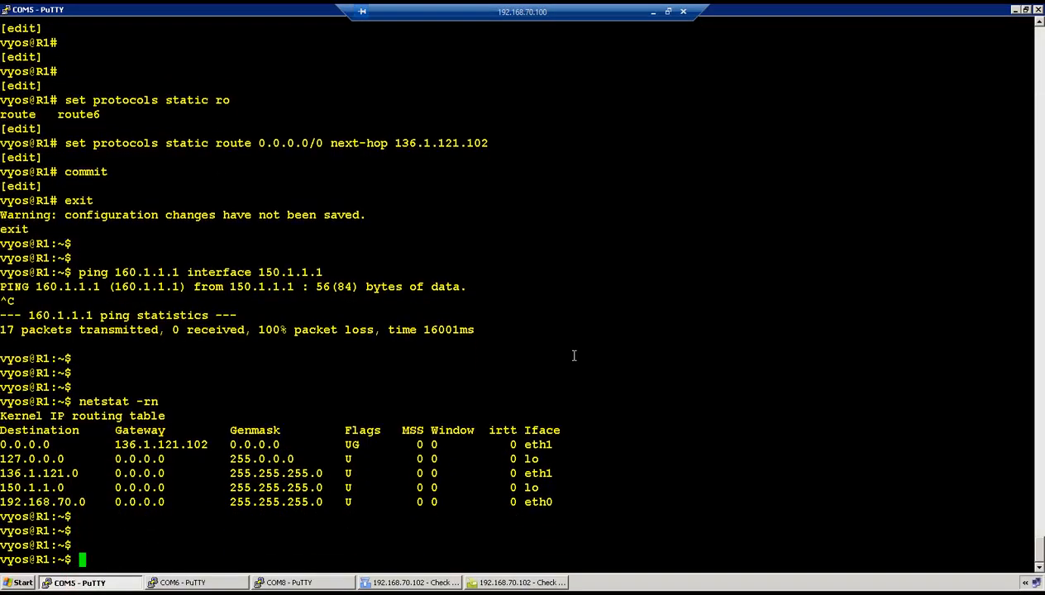
text(ping 160.1.1.1)
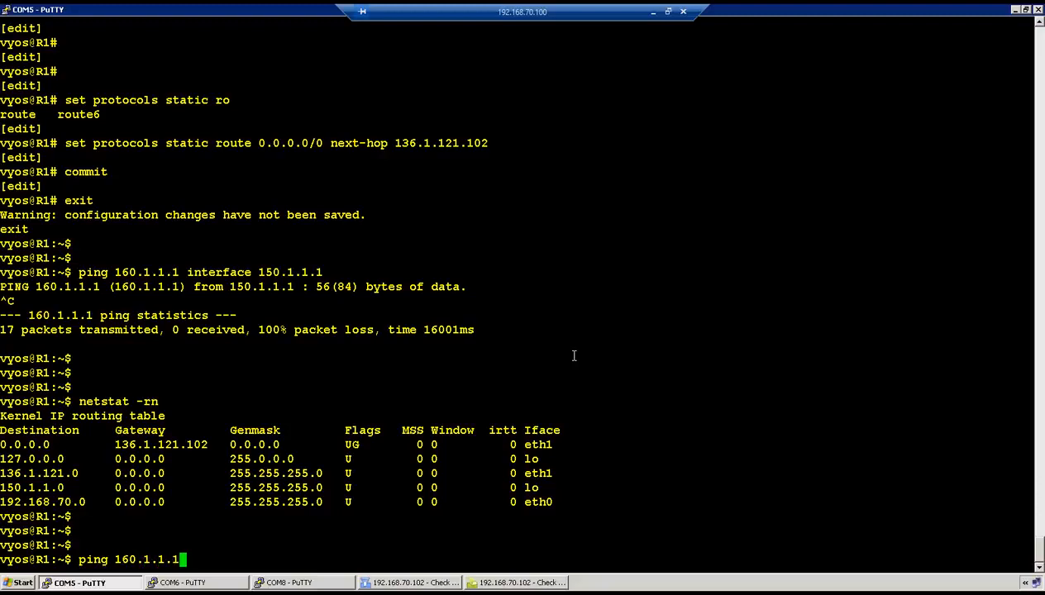
text( interface 150)
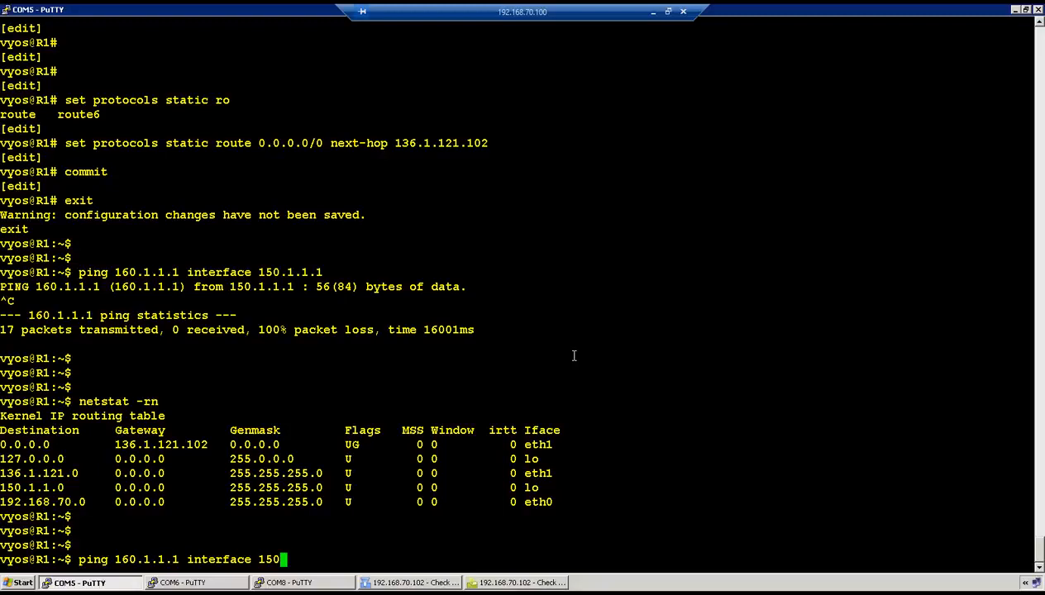
text(.1.1.1)
key(Return)
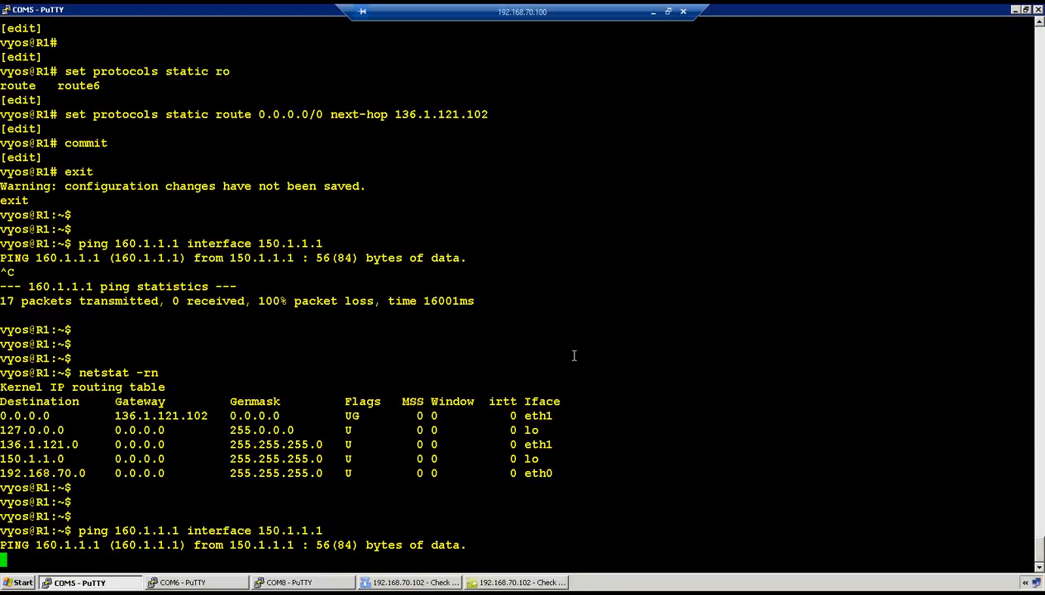
Ping 160.1.1.1 from the CP-POD1 gateway console, getting 2 of 2 replies with 0% loss
click(291, 583)
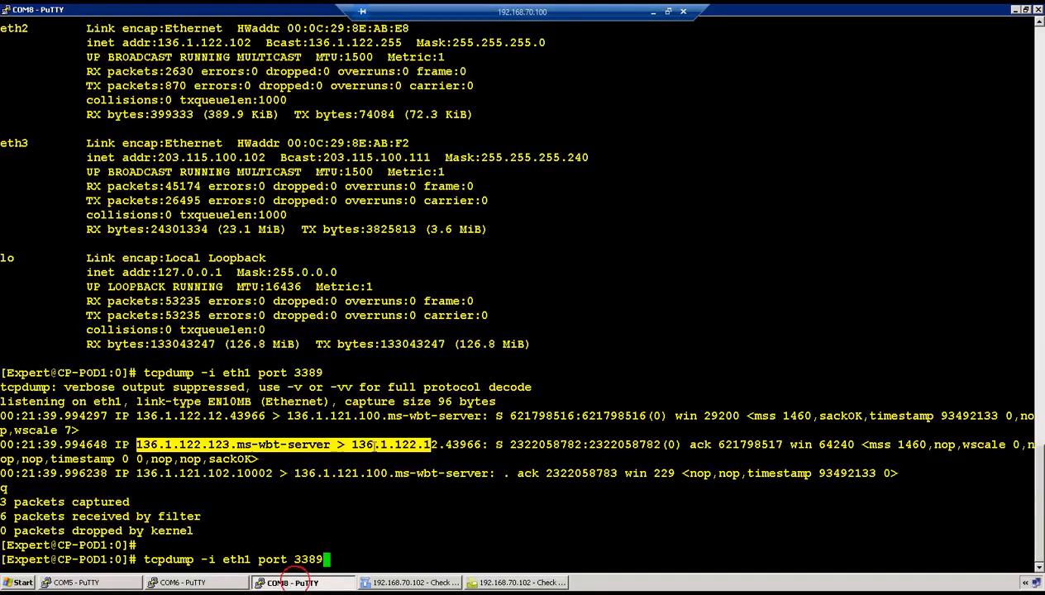
key(BackSpace)
key(BackSpace)
key(BackSpace)
key(BackSpace)
key(BackSpace)
key(BackSpace)
key(BackSpace)
key(BackSpace)
key(BackSpace)
key(BackSpace)
key(BackSpace)
key(BackSpace)
key(BackSpace)
key(BackSpace)
key(BackSpace)
key(BackSpace)
key(BackSpace)
key(BackSpace)
key(BackSpace)
key(BackSpace)
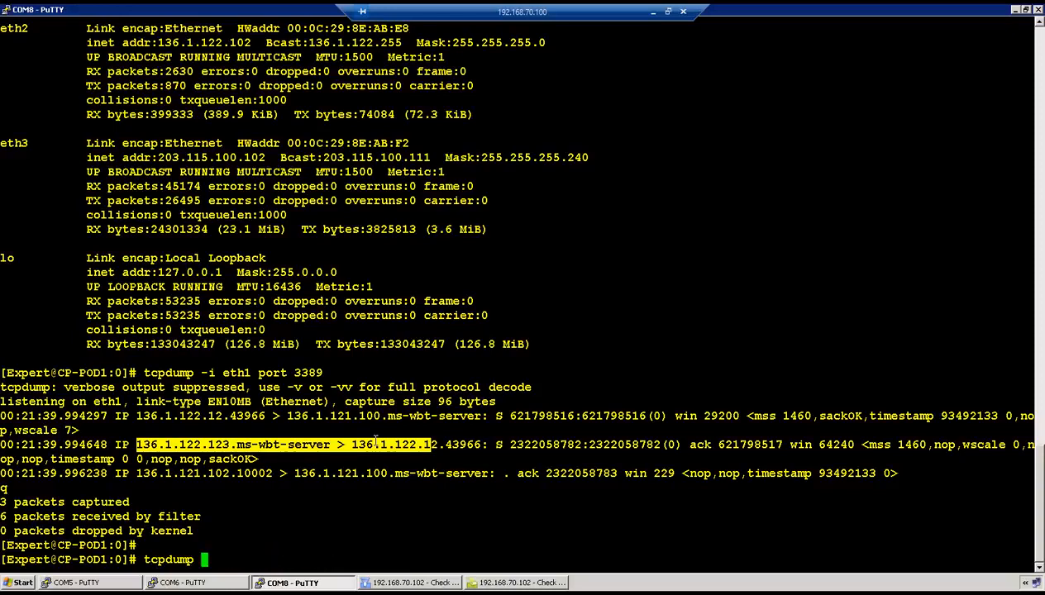
text(pi)
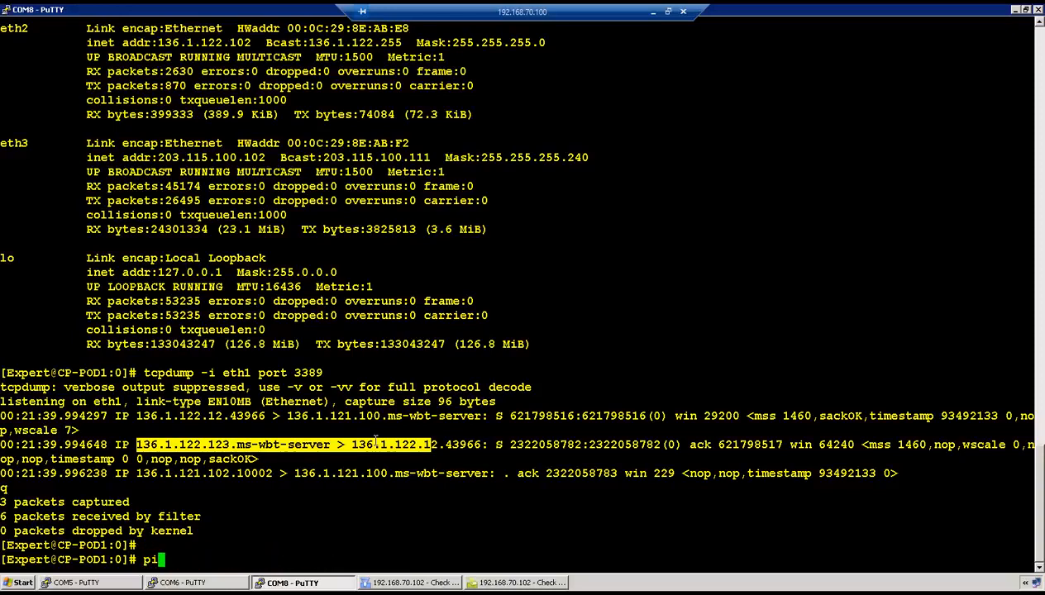
text(ng 160.1.1.1)
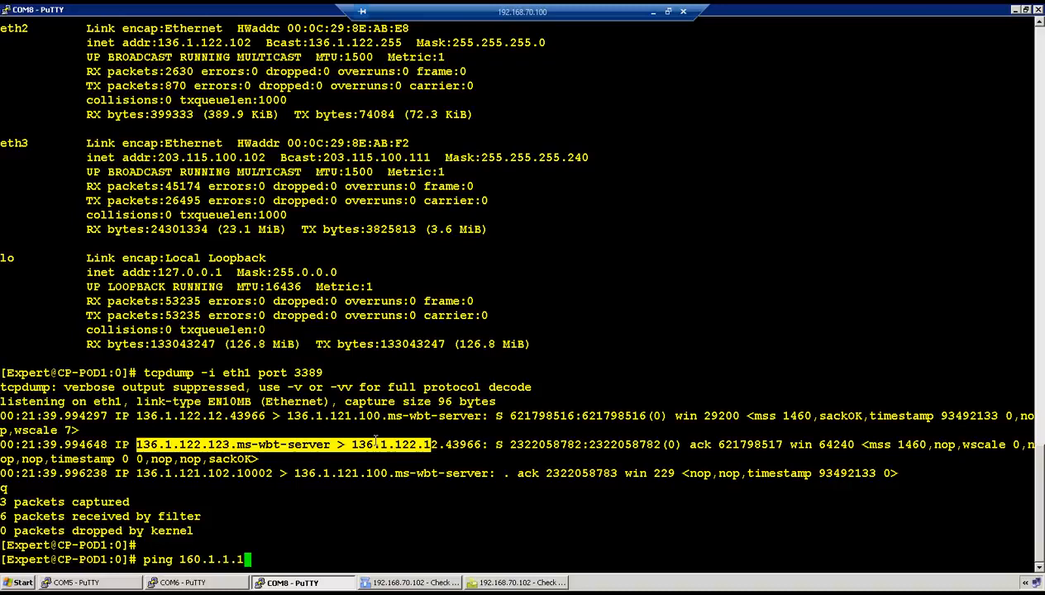
key(Return)
key(ctrl+c)
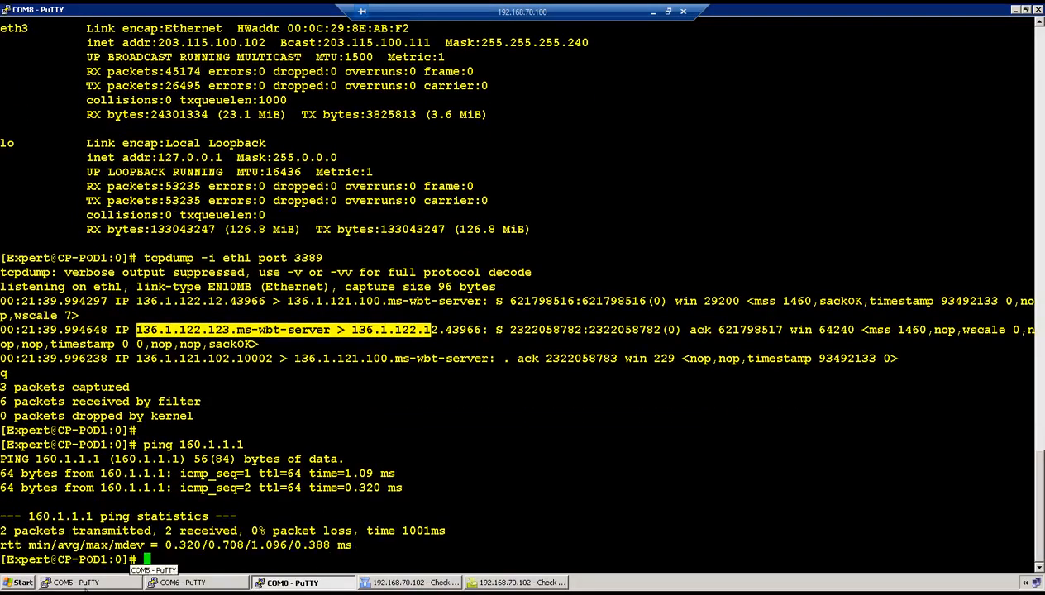
click(84, 584)
In SmartView Tracker, open the newest accepted ICMP record 3183 from R1-150.1.1.1 to R2-160.1.1.1
click(401, 583)
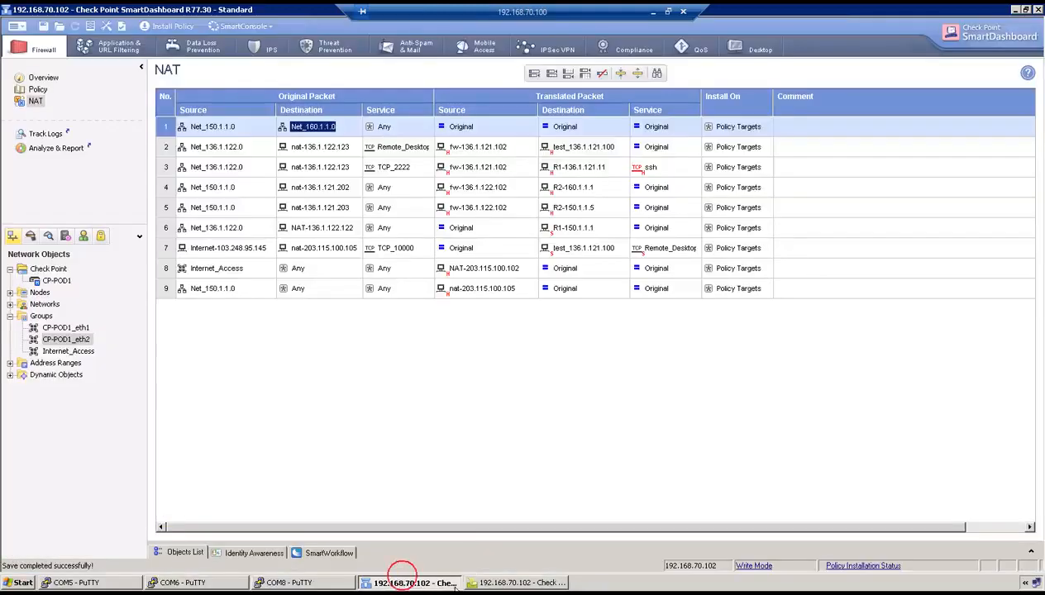
click(499, 583)
click(727, 47)
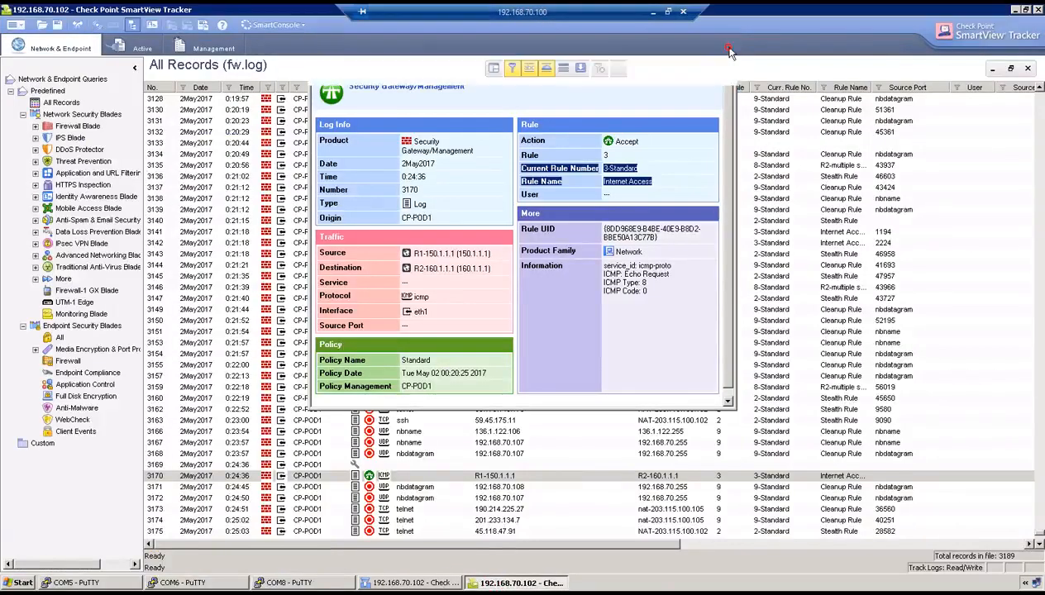
click(654, 69)
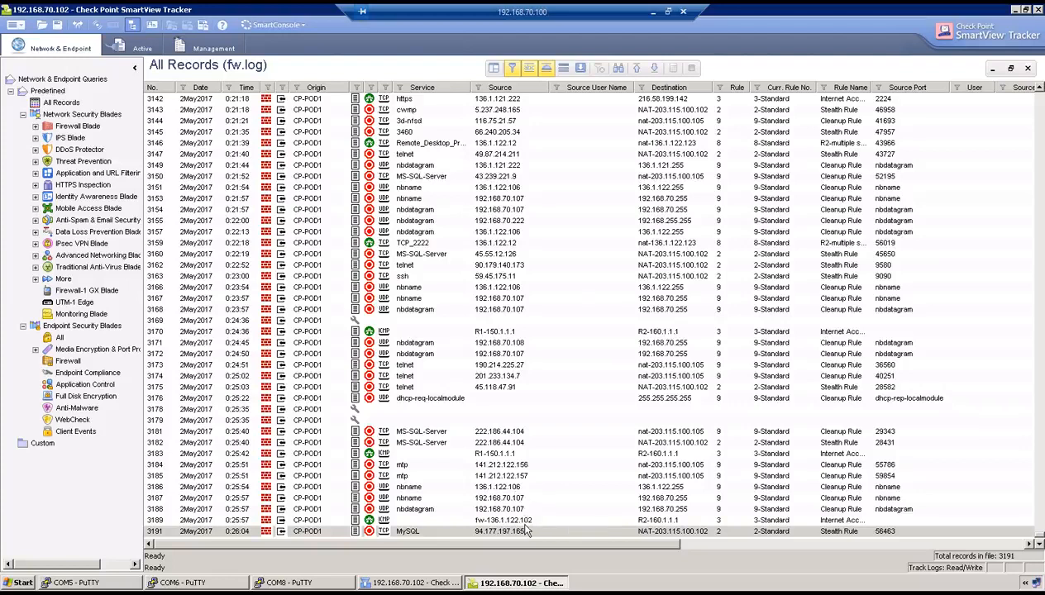
double_click(495, 453)
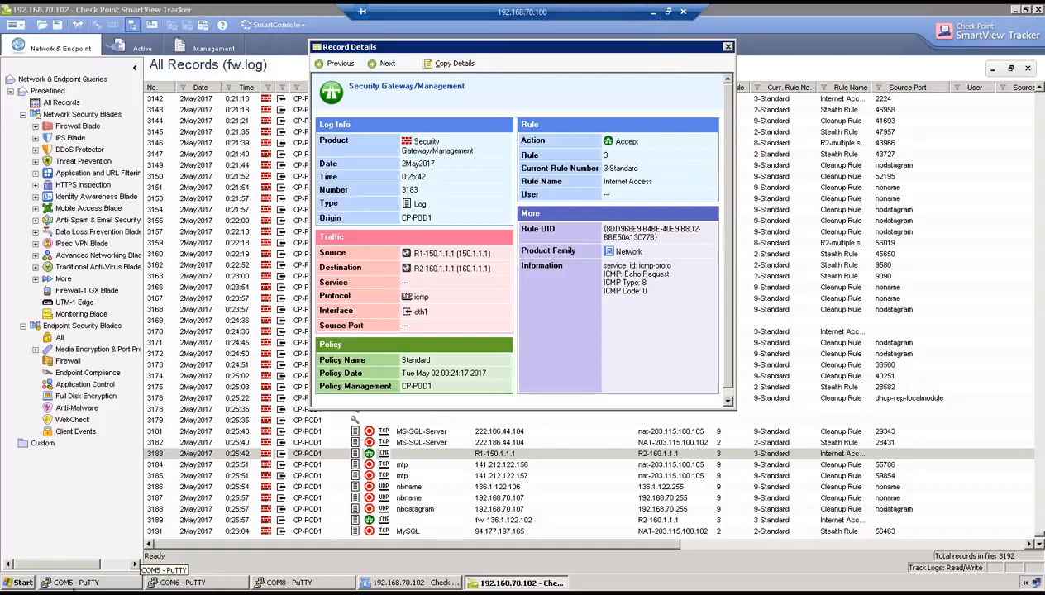
click(72, 584)
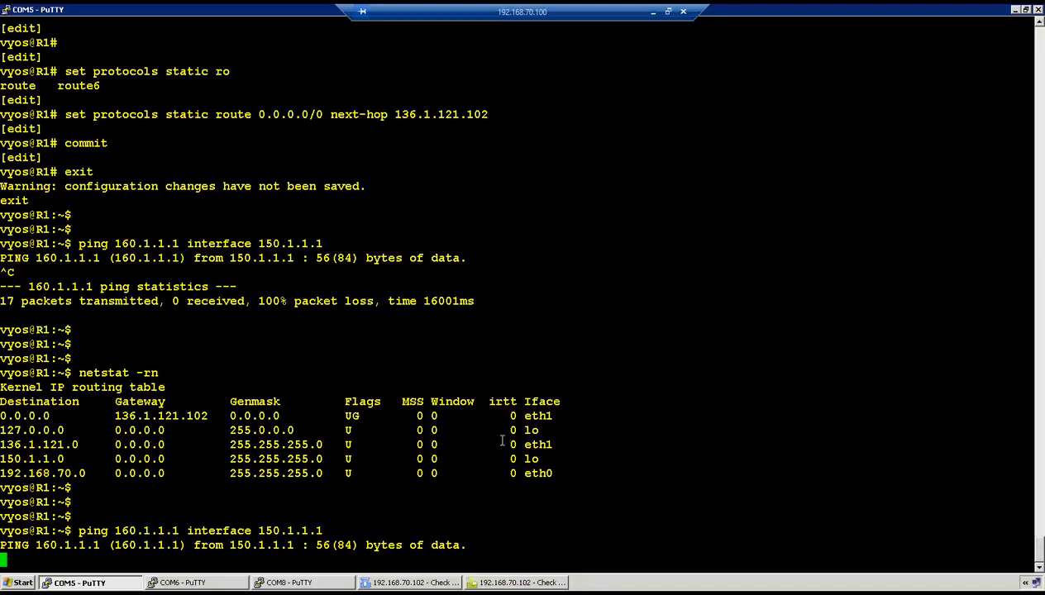
Run 'show interfaces' on R2 and mark the 150.1.1.5/24 address on its loopback
click(281, 583)
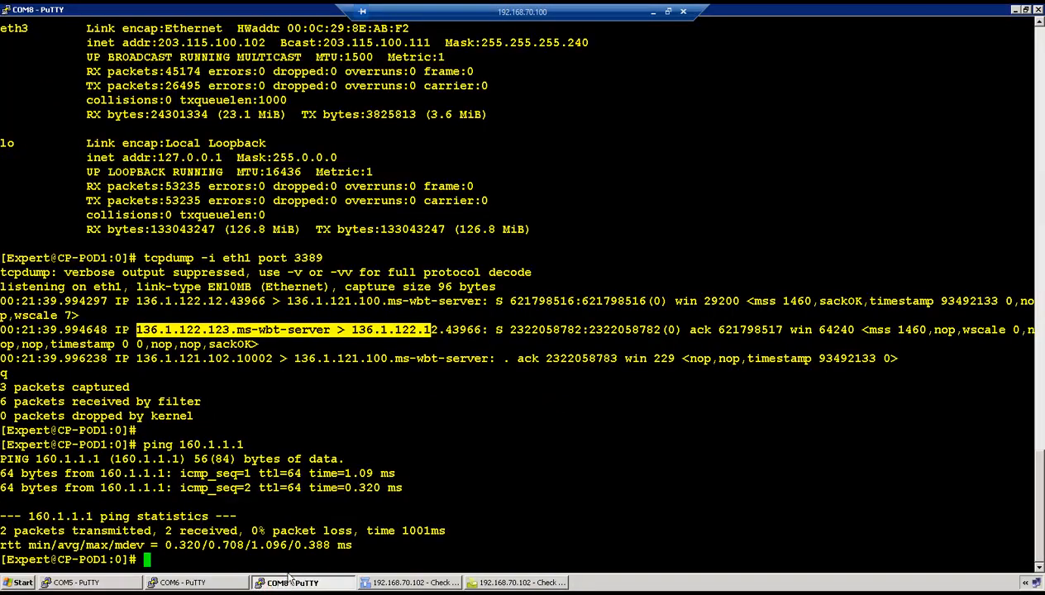
click(195, 581)
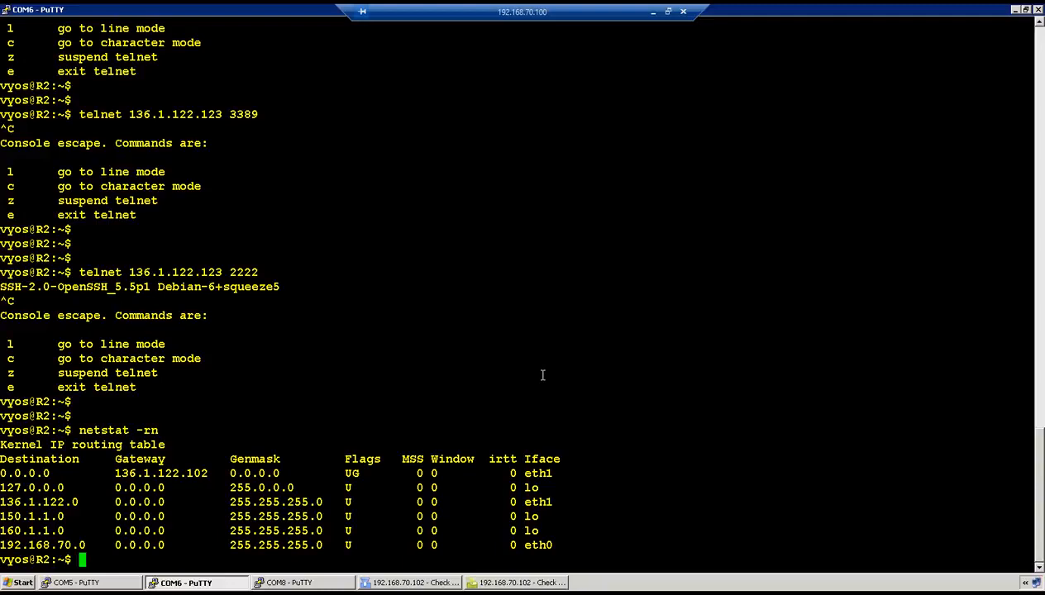
key(Return)
key(Return)
key(Return)
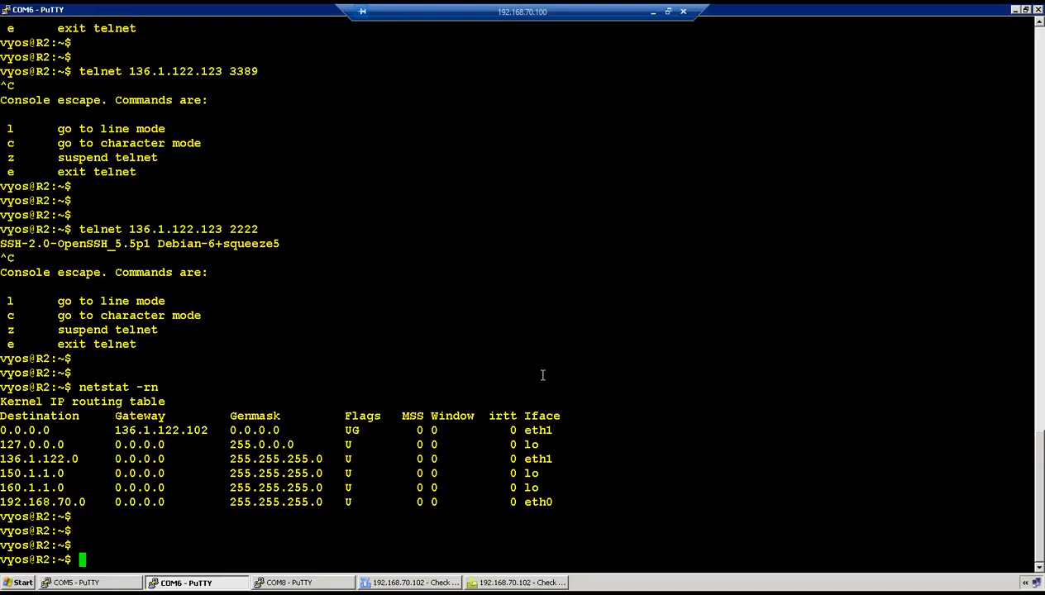
text(show interfaces)
key(Return)
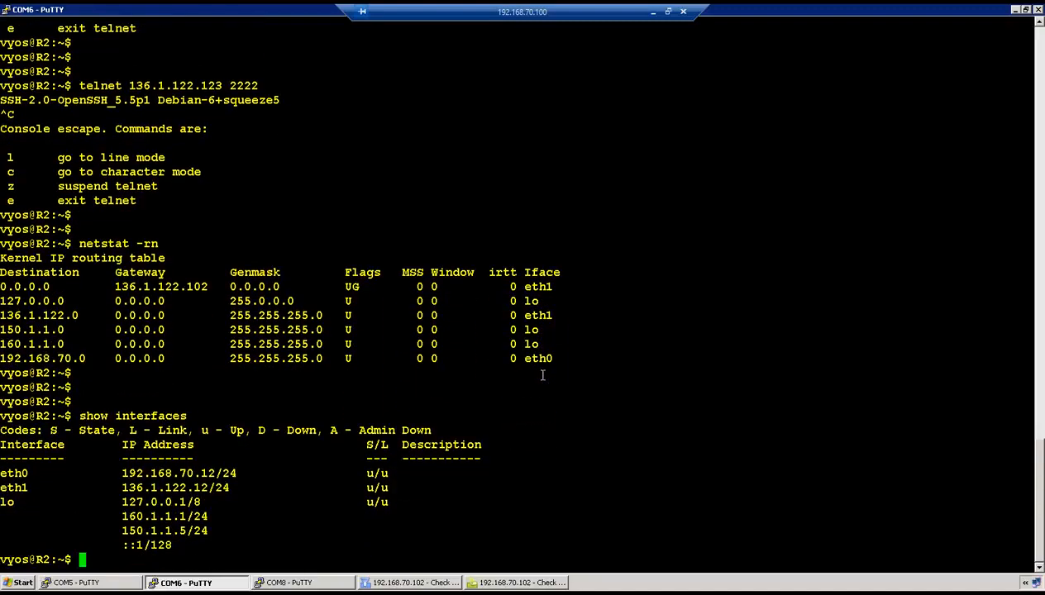
drag(107, 531, 206, 531)
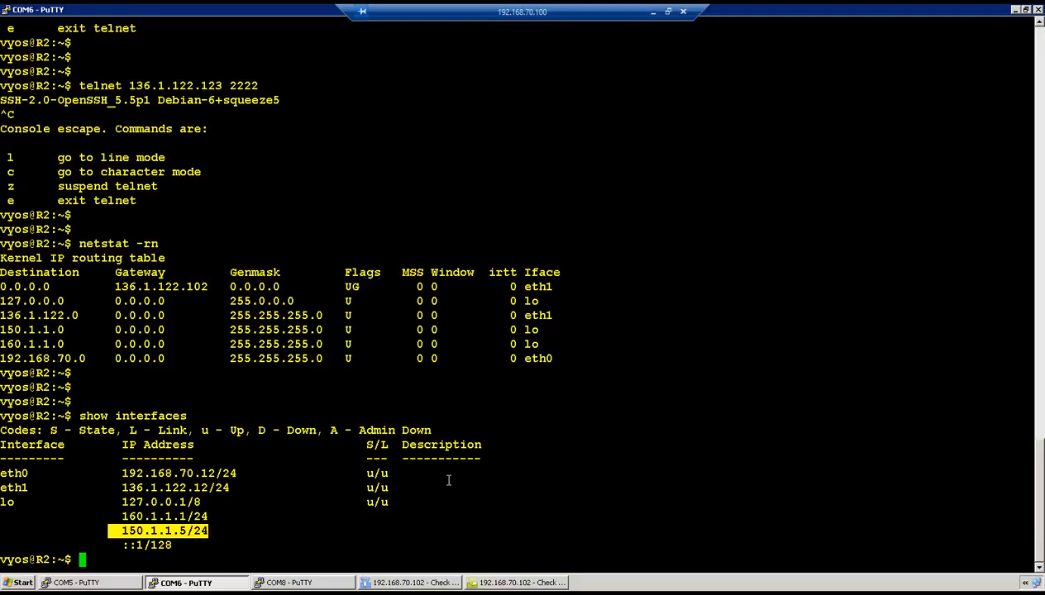
Show R2's routing table with 'netstat -rn', where 150.1.1.0 routes via lo
text(netstat -rn)
key(Return)
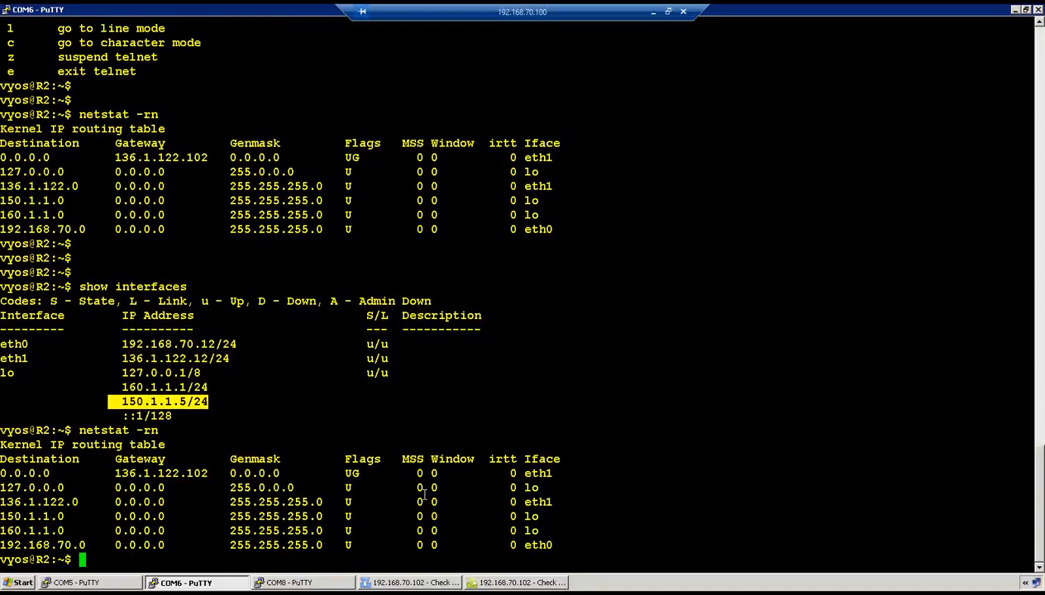
drag(15, 516, 214, 511)
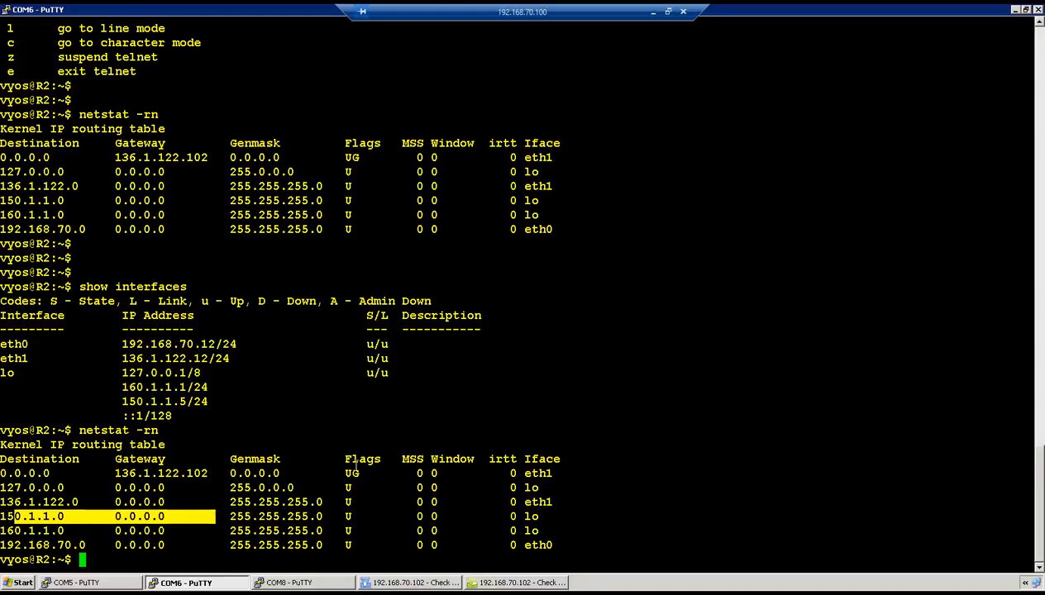
Delete 150.1.1.5/24 from R2's loopback lo in configure mode and commit the change
text(configure)
key(Return)
key(Return)
text(delete in)
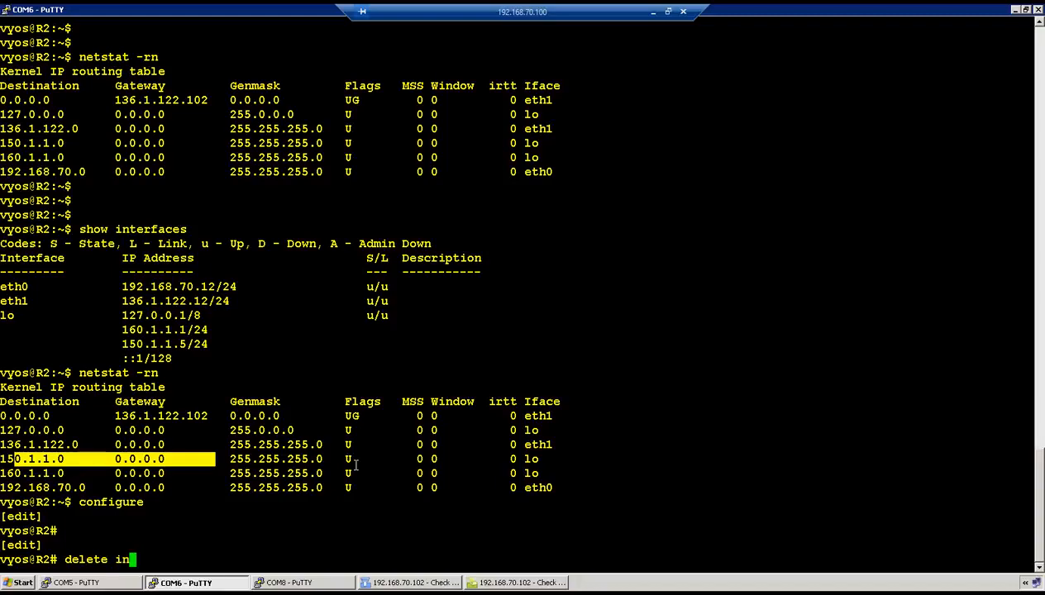
text(terfaces loopback lo address)
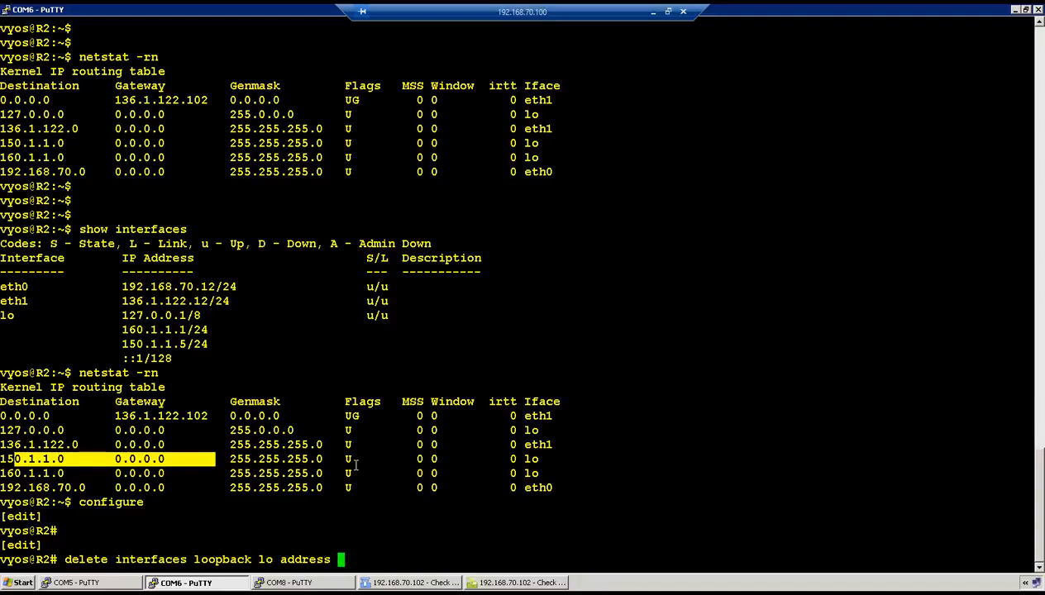
right_click(355, 465)
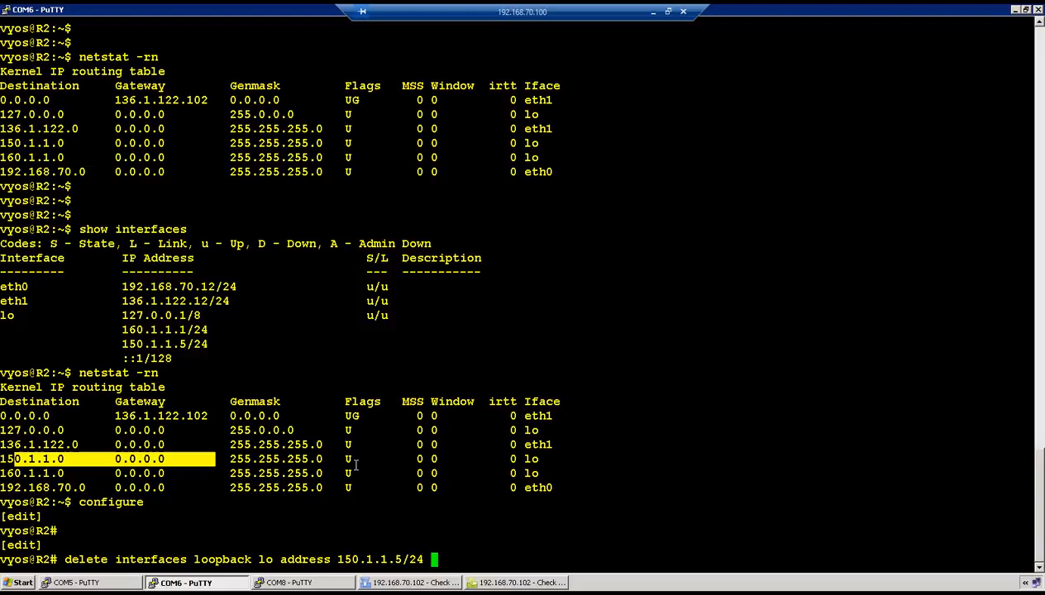
key(Return)
text(commit)
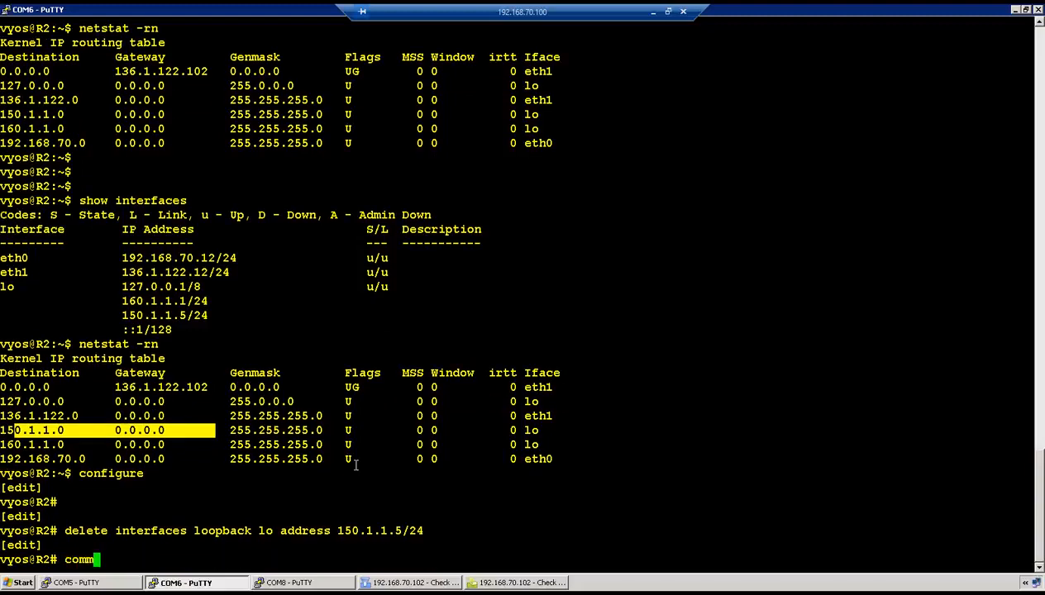
key(Return)
click(91, 583)
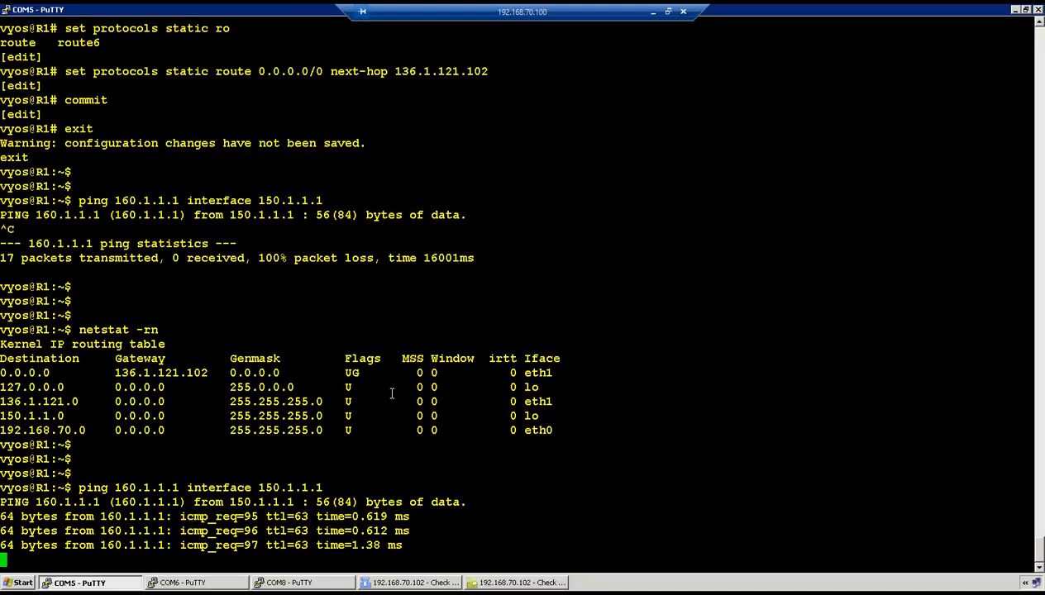
Restart R1's loopback-to-loopback ping from 150.1.1.1 to 160.1.1.1
click(514, 583)
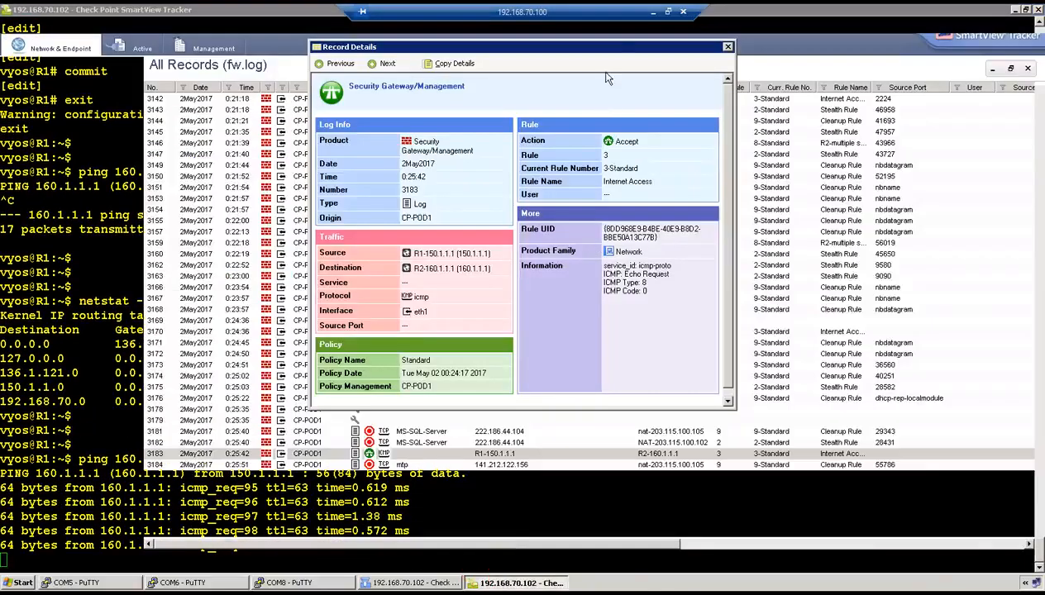
click(726, 53)
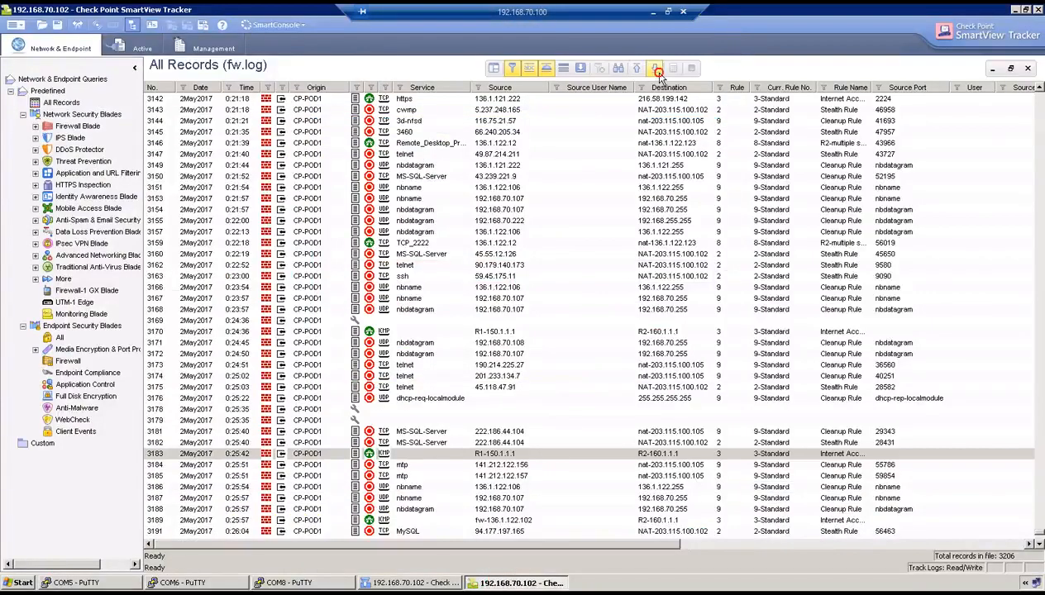
scroll(496, 471, down, 4)
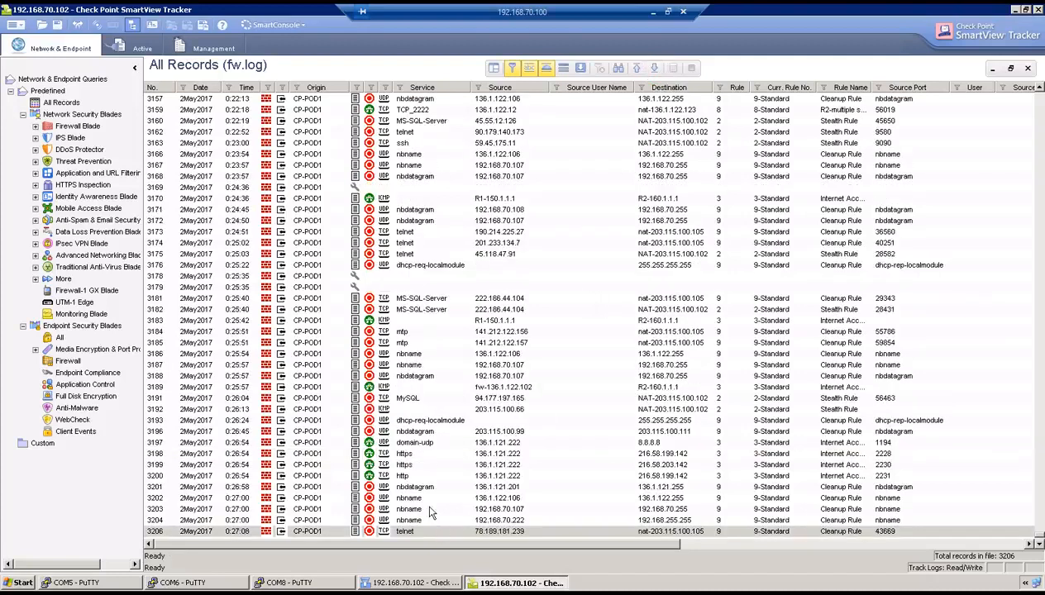
click(101, 580)
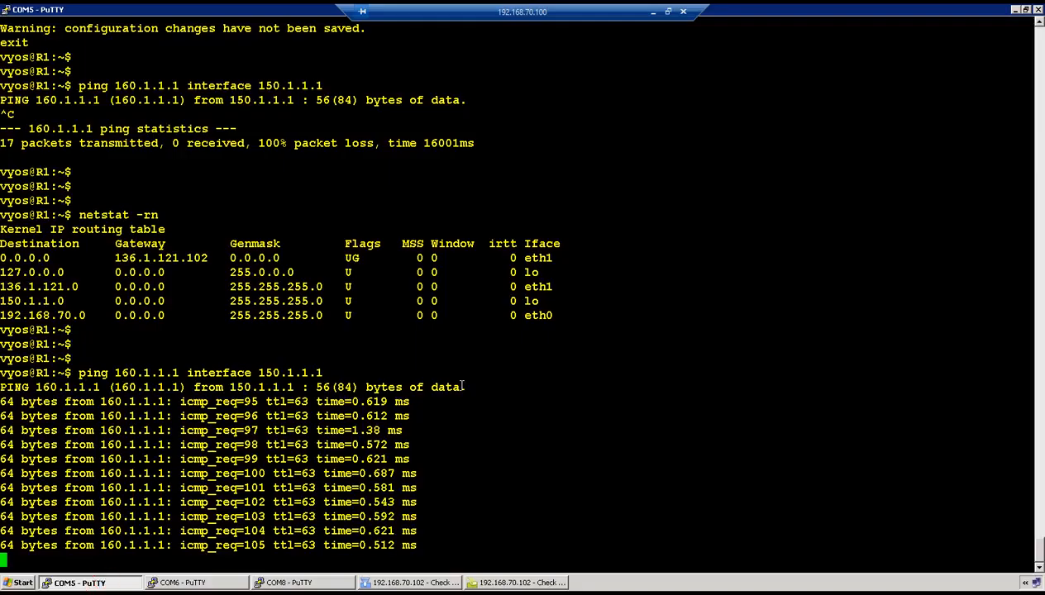
key(ctrl+c)
key(Return)
key(Return)
key(Up)
key(Return)
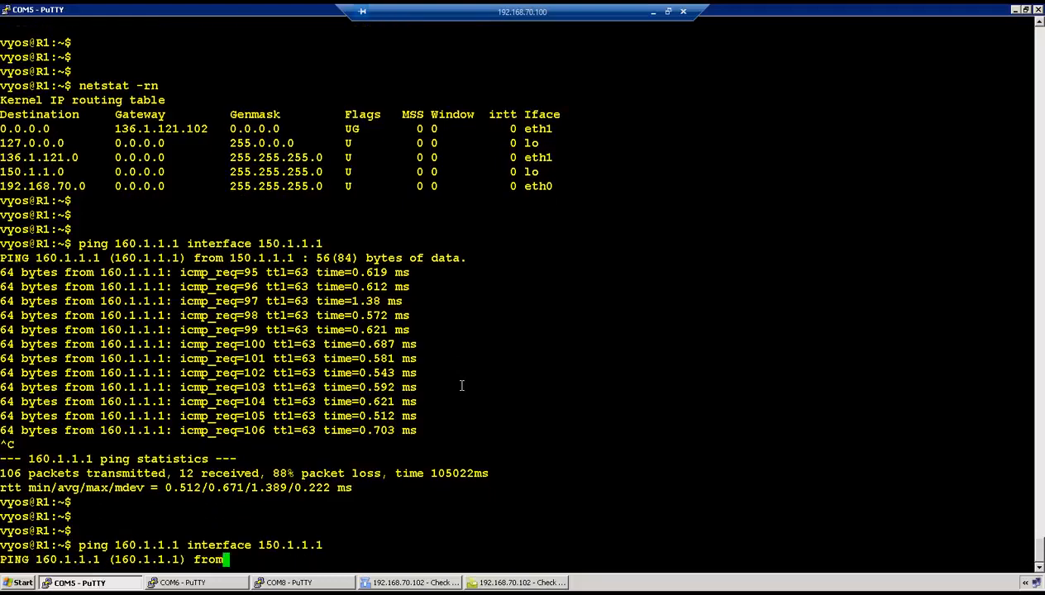
Confirm SmartView Tracker record 3208 shows R1's ICMP to R2 accepted by rule 3
click(529, 583)
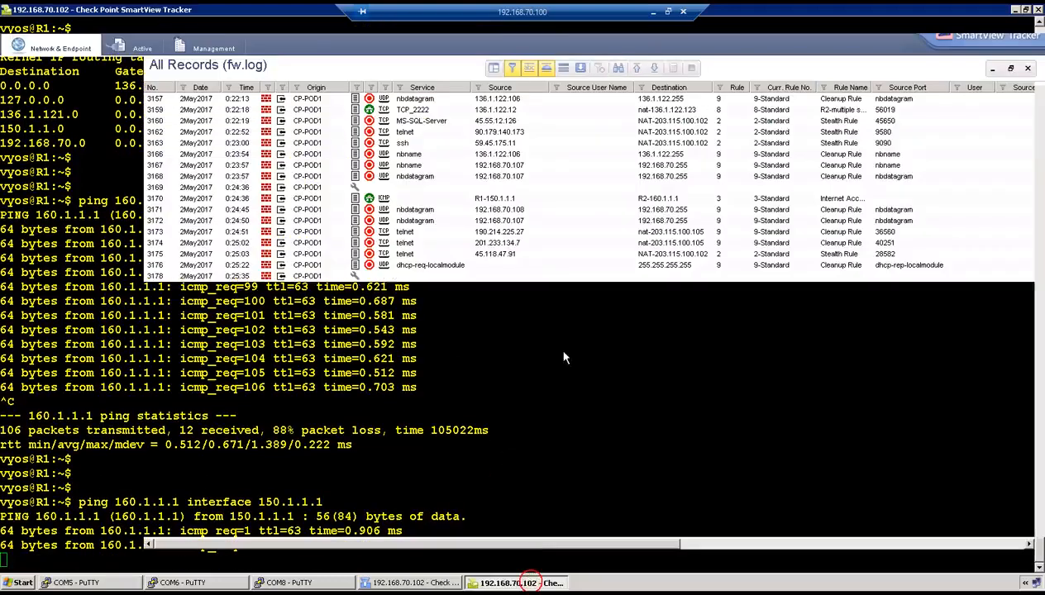
click(650, 67)
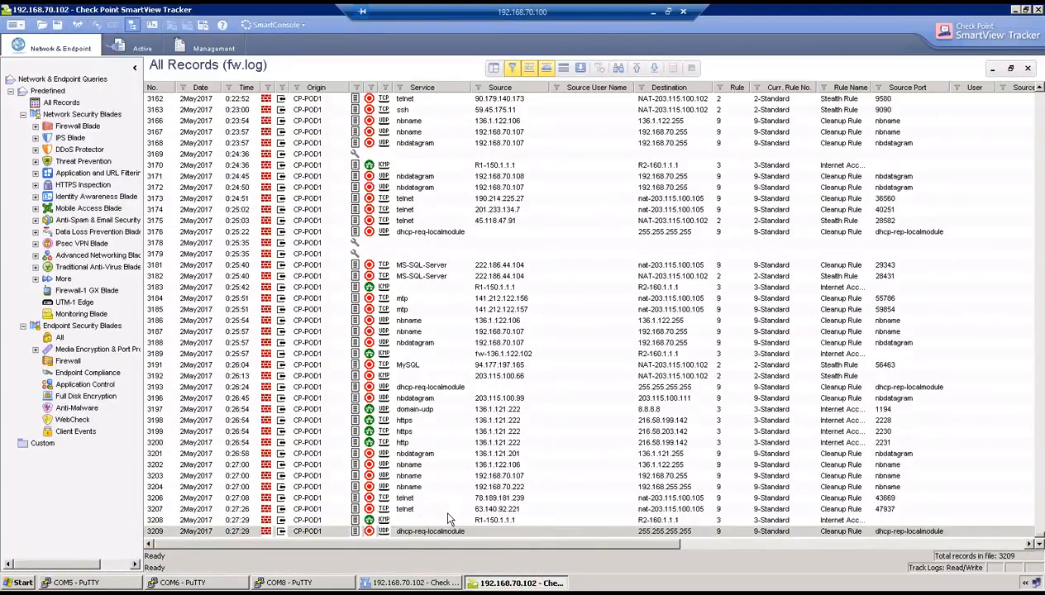
double_click(428, 520)
drag(656, 227, 607, 356)
click(608, 355)
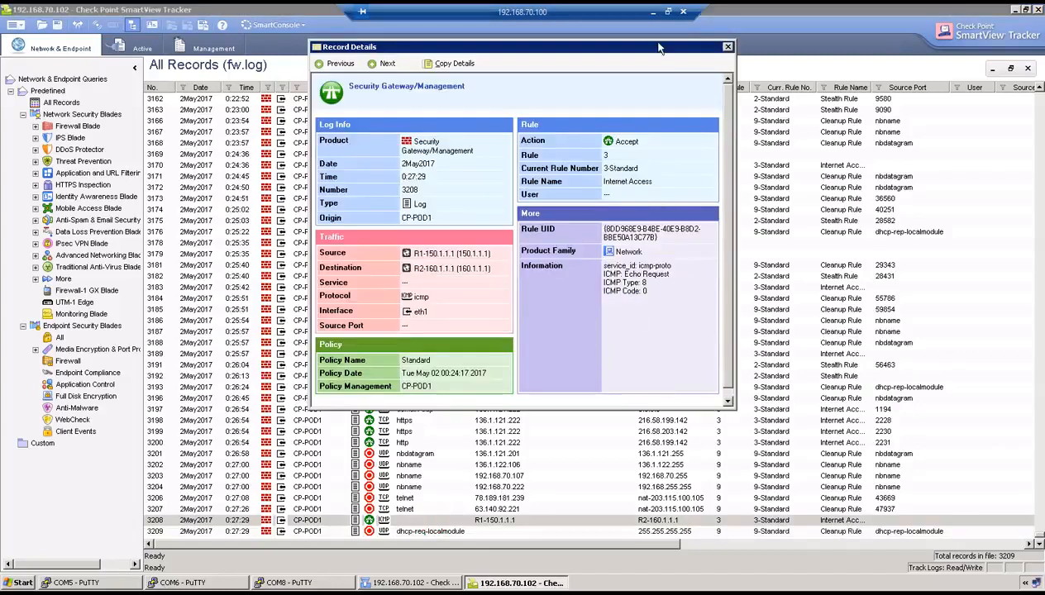
click(654, 12)
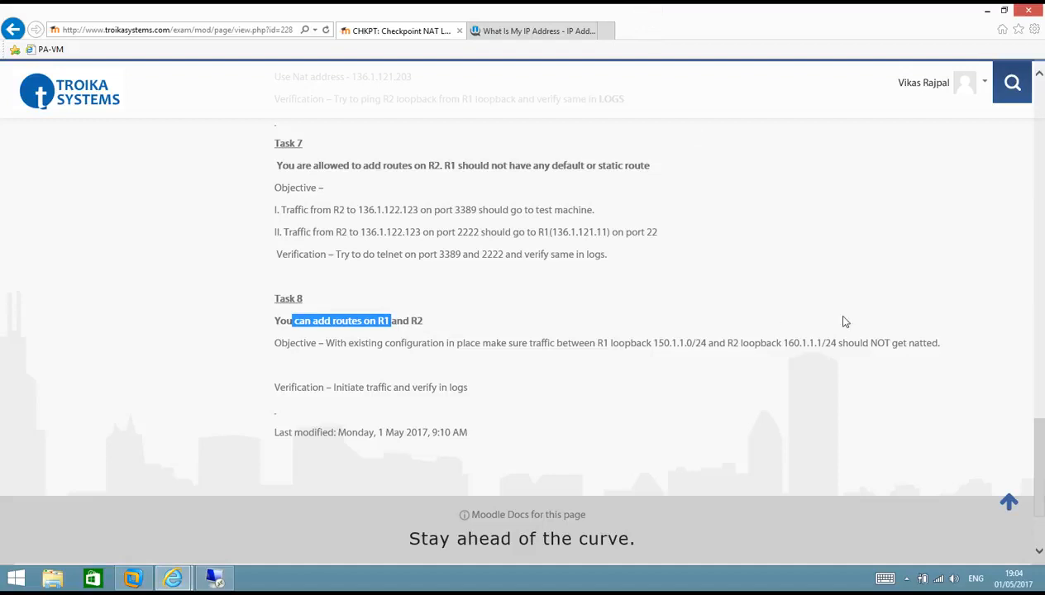